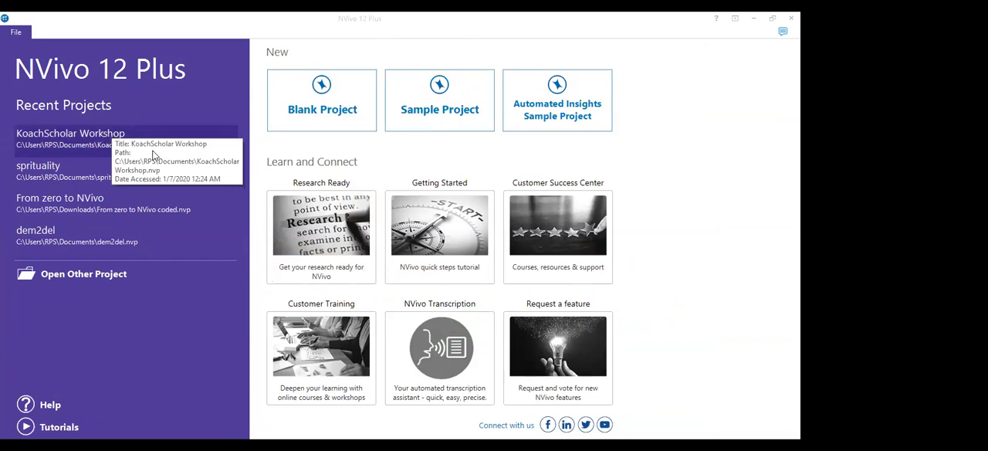
Start a new blank project titled "Koach Scholar Workshop"
left_click(324, 95)
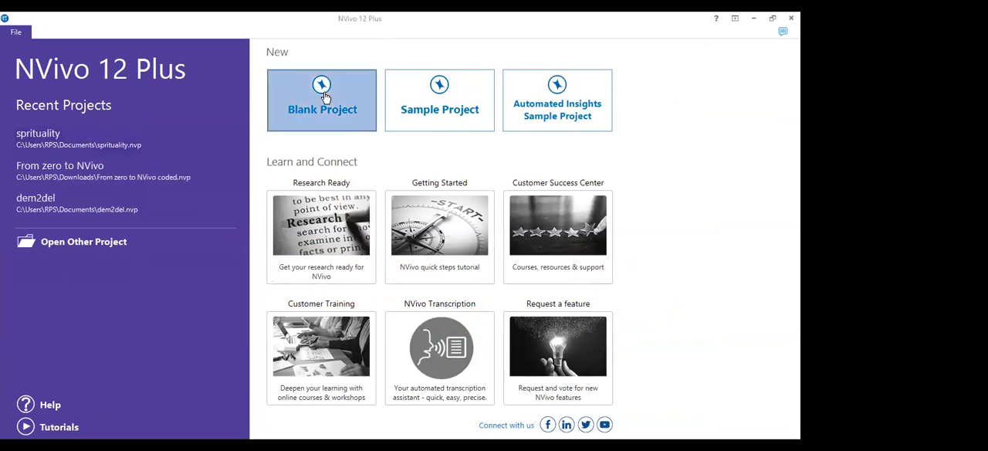
type("Koach Scho")
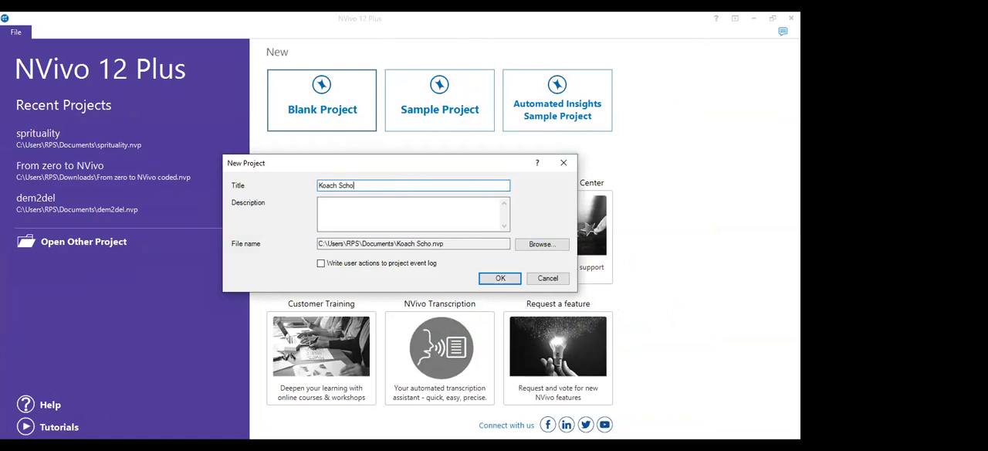
type("lar Workshop")
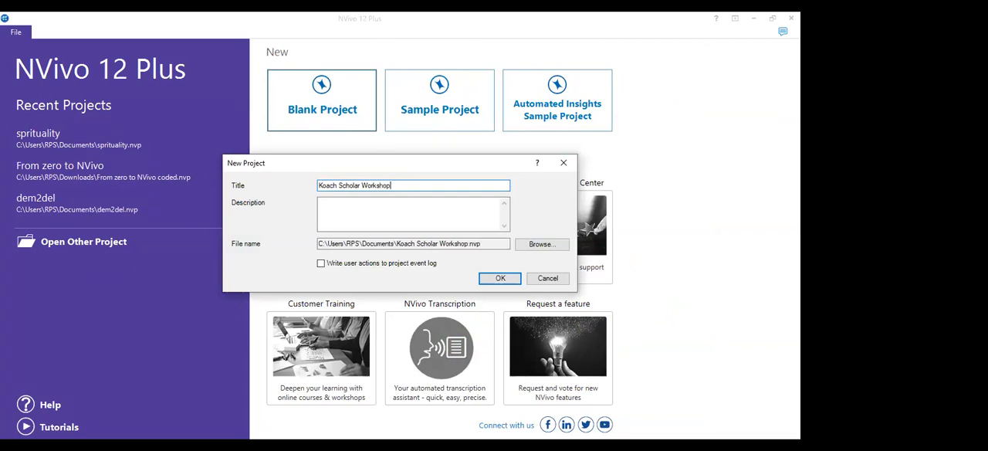
Enter the project description "vdshcbhjbgduhn", toggle writing user actions to the project event log, and create the project
left_click(355, 210)
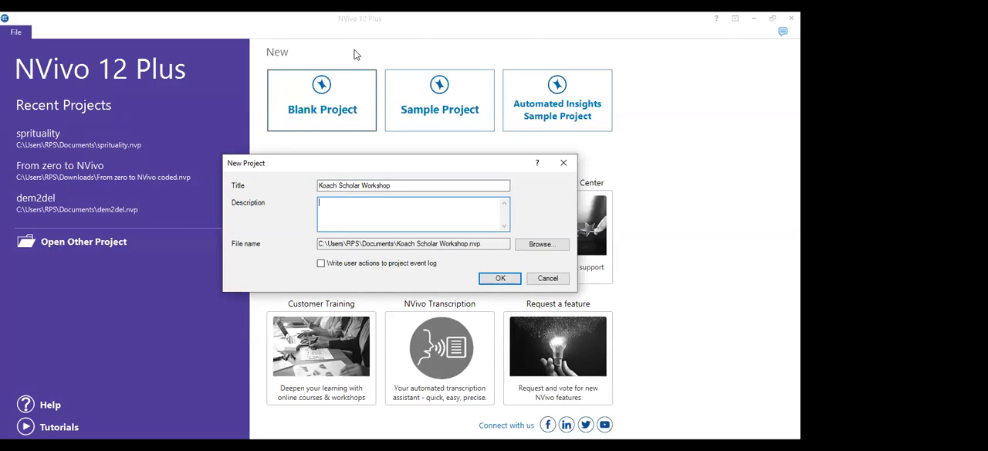
mouse_move(299, 251)
left_mouse_down()
mouse_move(347, 275)
mouse_move(451, 281)
left_mouse_up()
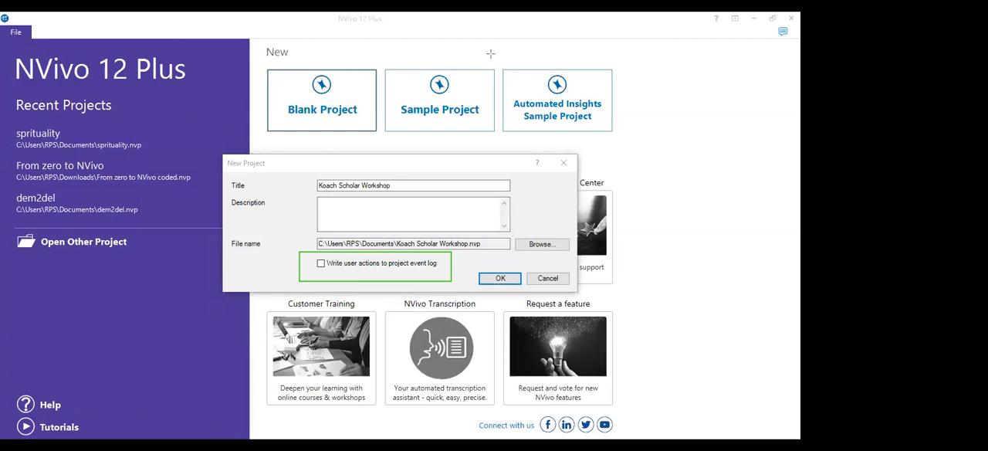
left_click(400, 206)
type("vdshcbhjbgduhn")
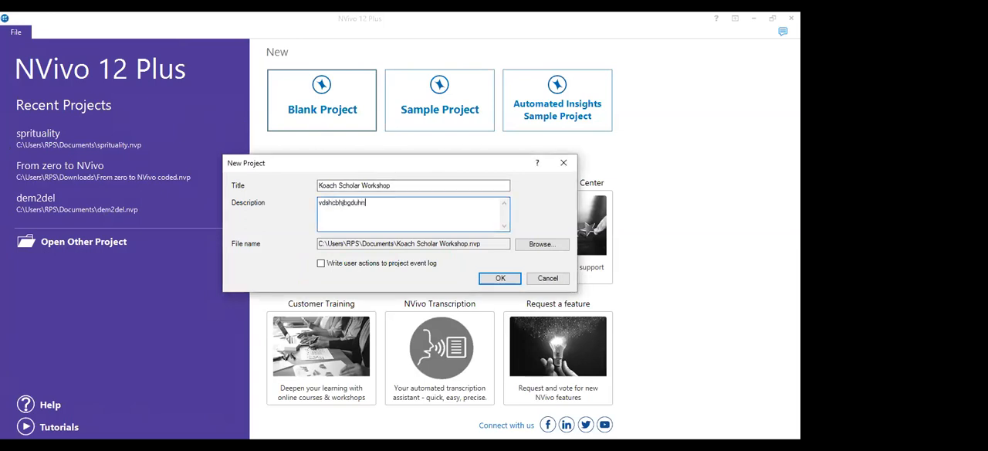
left_click(414, 267)
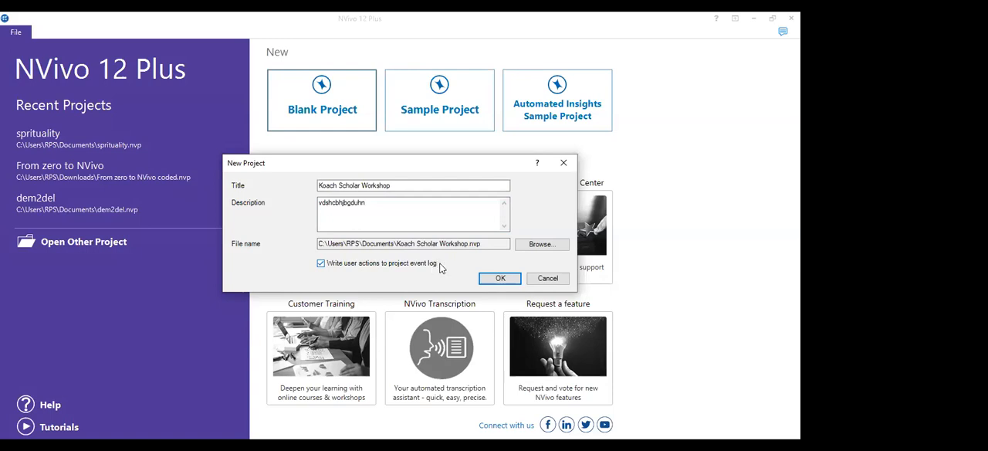
left_click(383, 266)
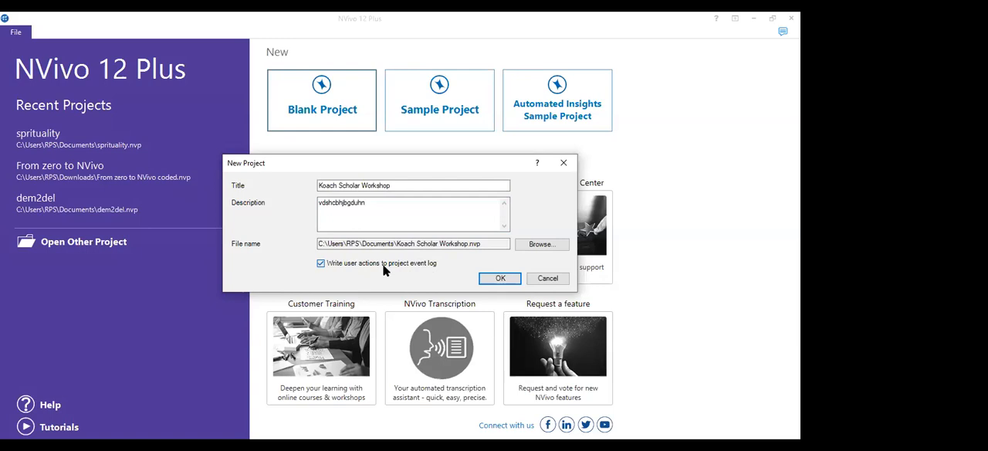
left_click(498, 279)
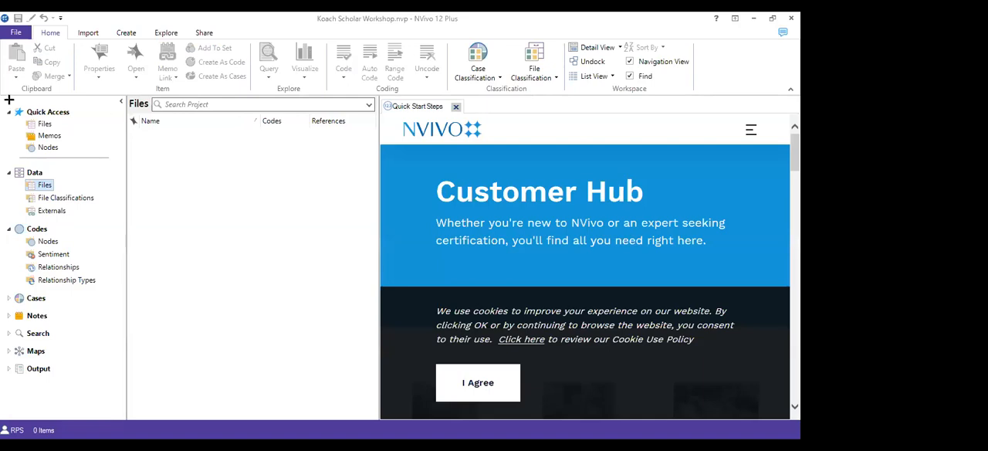
Draw red annotation rectangles around the navigation pane, the file list, the detail pane and the command ribbon
mouse_move(9, 97)
left_mouse_down()
mouse_move(68, 294)
mouse_move(128, 404)
left_mouse_up()
key("ctrl+z")
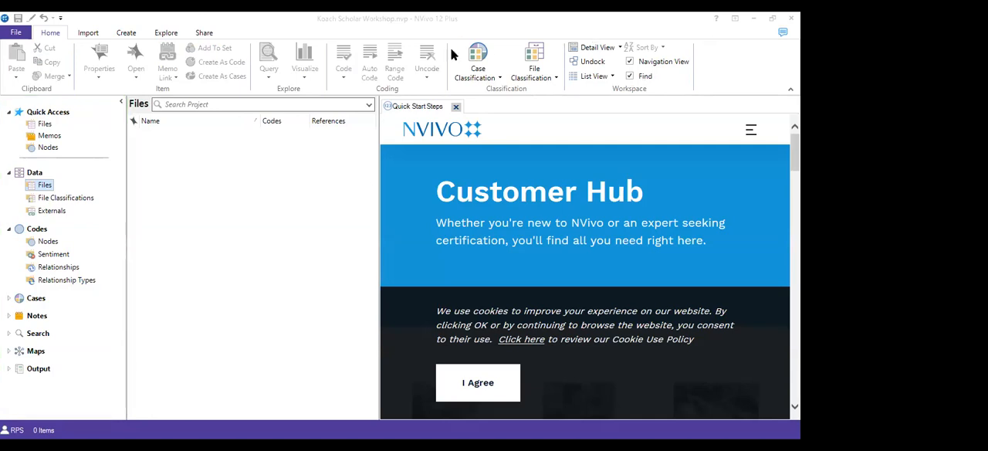
left_click_drag(3, 95, 51, 181)
left_click_drag(126, 370, 123, 418)
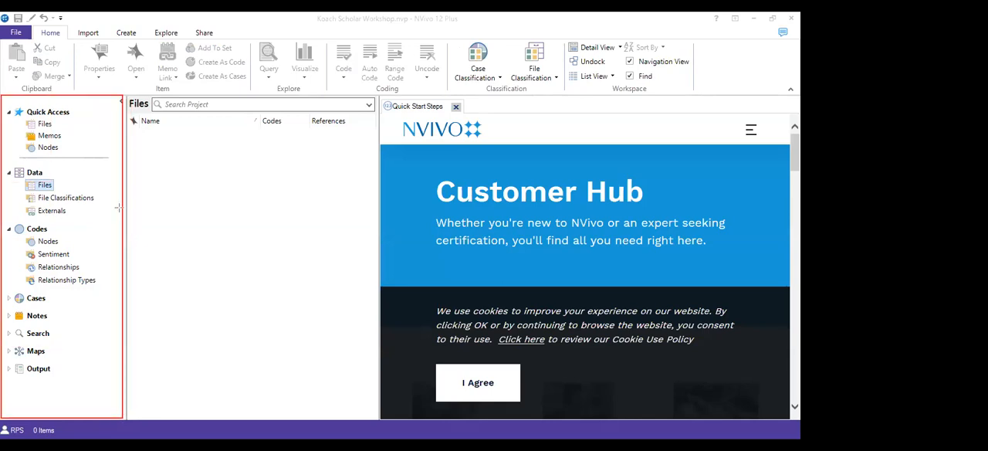
mouse_move(125, 95)
left_mouse_down()
mouse_move(287, 411)
mouse_move(378, 415)
left_mouse_up()
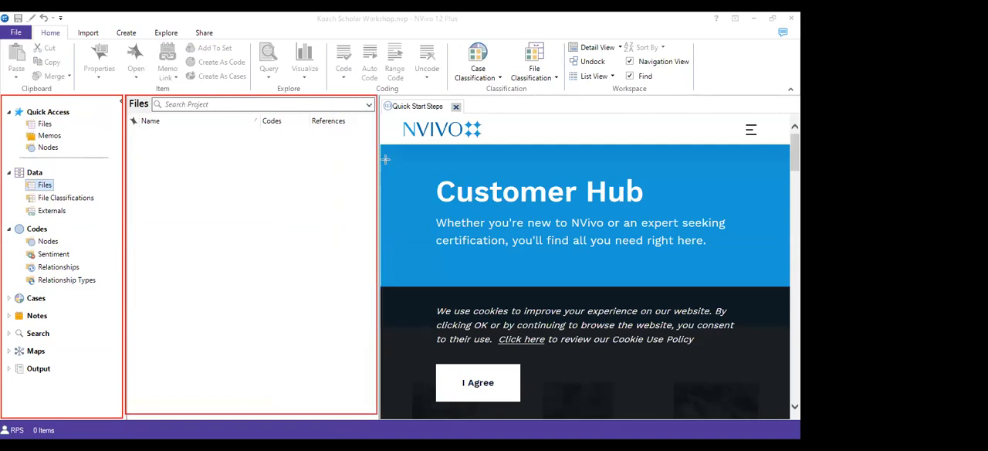
left_click_drag(379, 93, 787, 417)
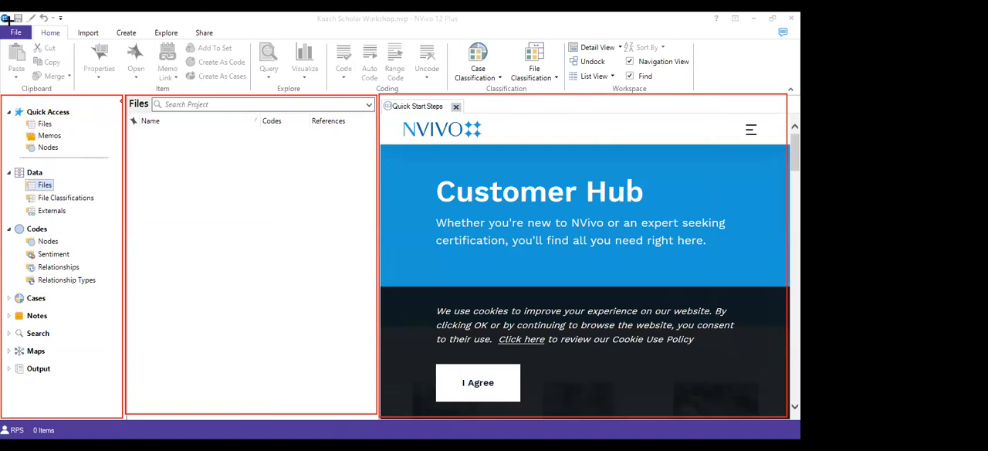
mouse_move(7, 20)
left_mouse_down()
mouse_move(801, 83)
mouse_move(772, 91)
left_mouse_up()
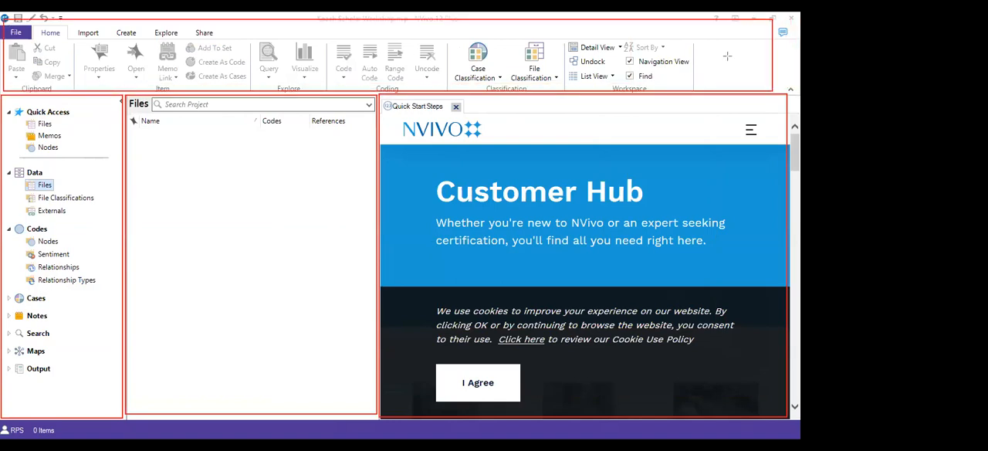
Add the red text annotation "1. ribbon of commands" over the command ribbon
left_click(194, 68)
type("1. ")
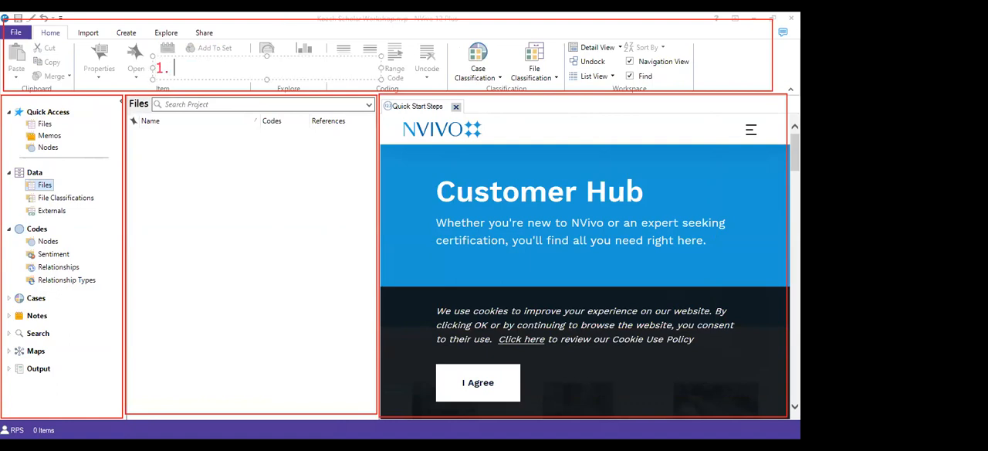
type("ms")
key("BackSpace")
key("BackSpace")
key("BackSpace")
type("ribbon of com")
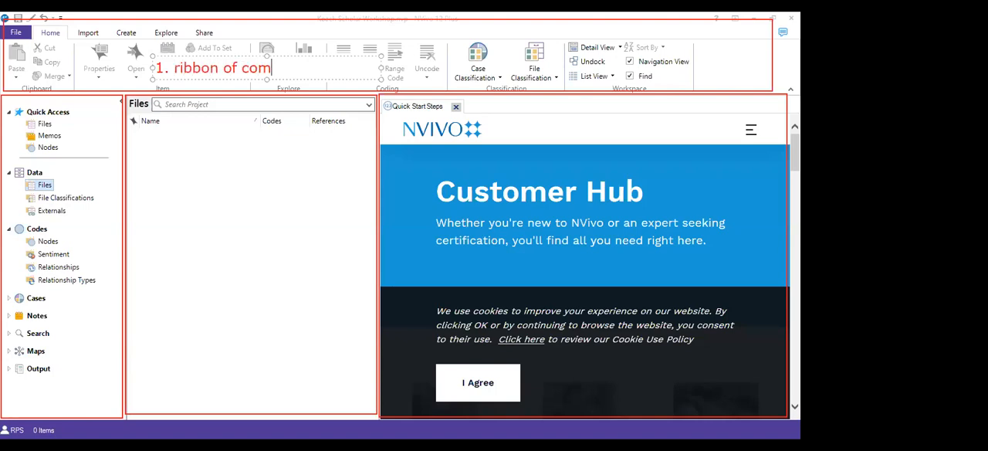
type("mands")
Label the navigation pane with the annotation "2. navigation panel" and shade the whole pane in translucent red
left_click(11, 386)
type("2.")
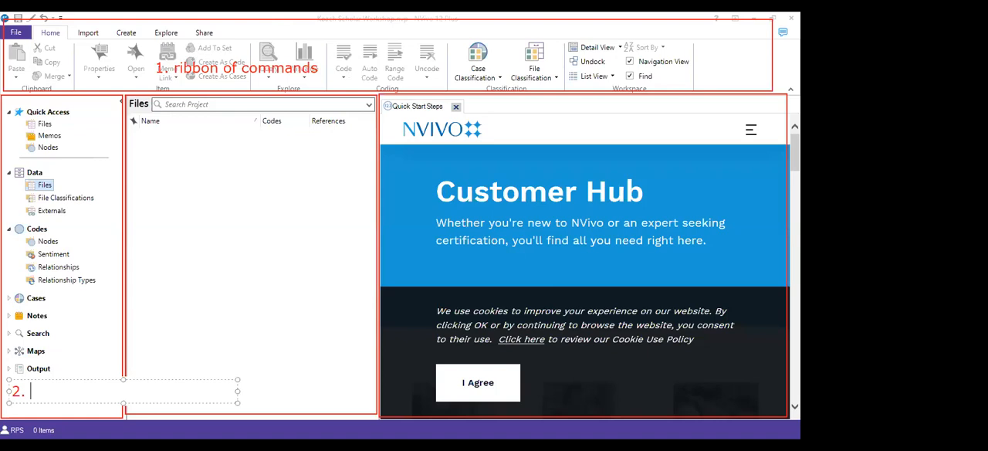
type("navigation panel")
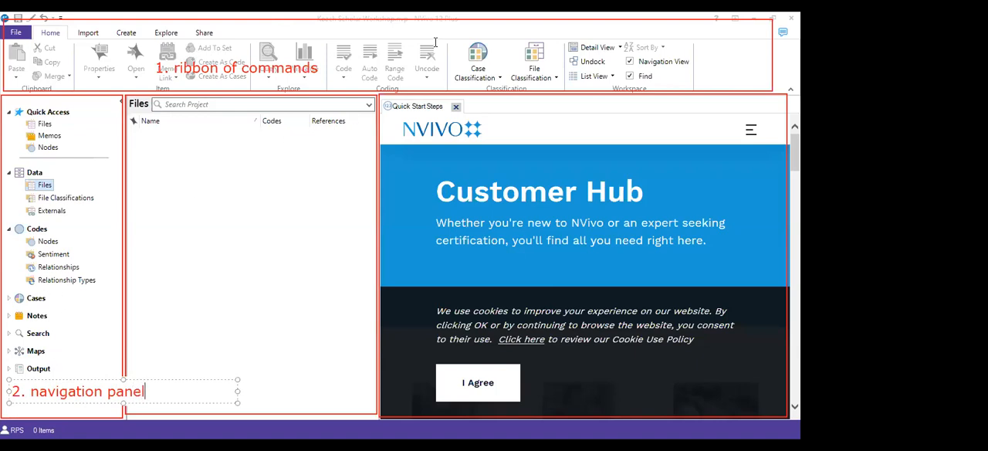
left_click(500, 70)
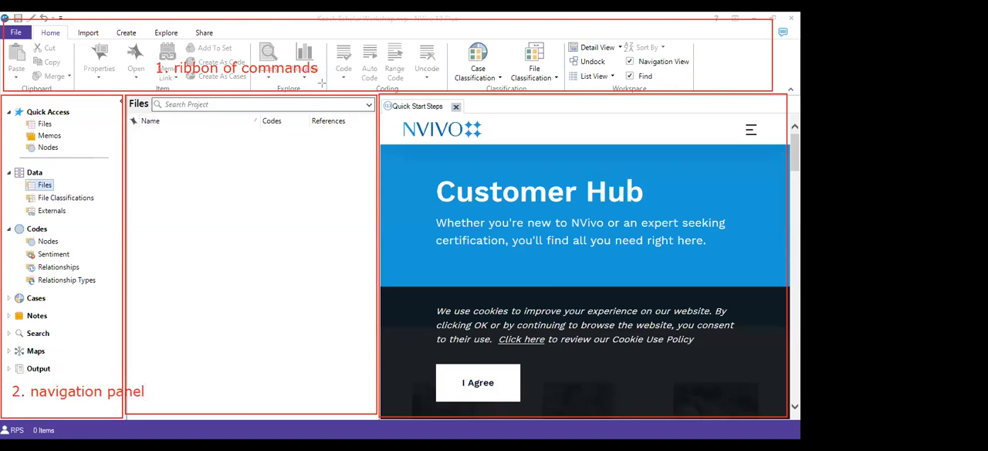
left_click_drag(5, 94, 124, 419)
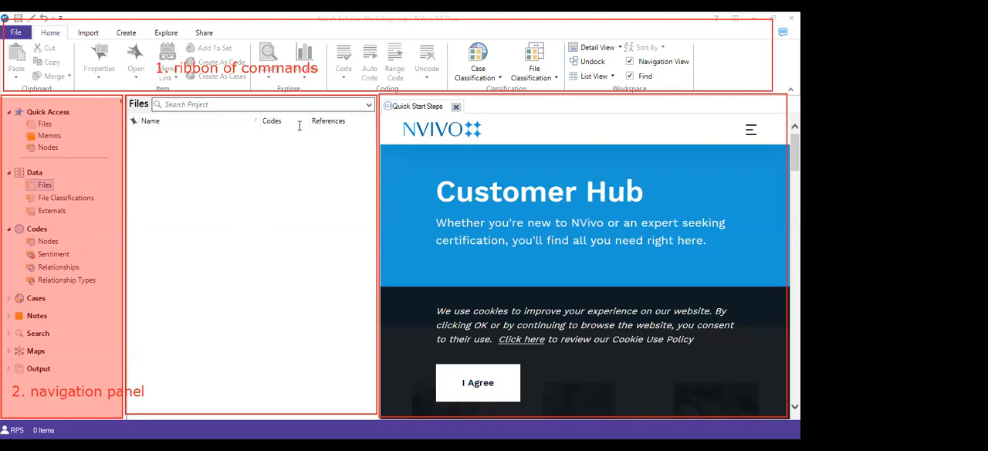
Add the red text annotation "3. list" inside the file list area
left_click(152, 221)
type("3")
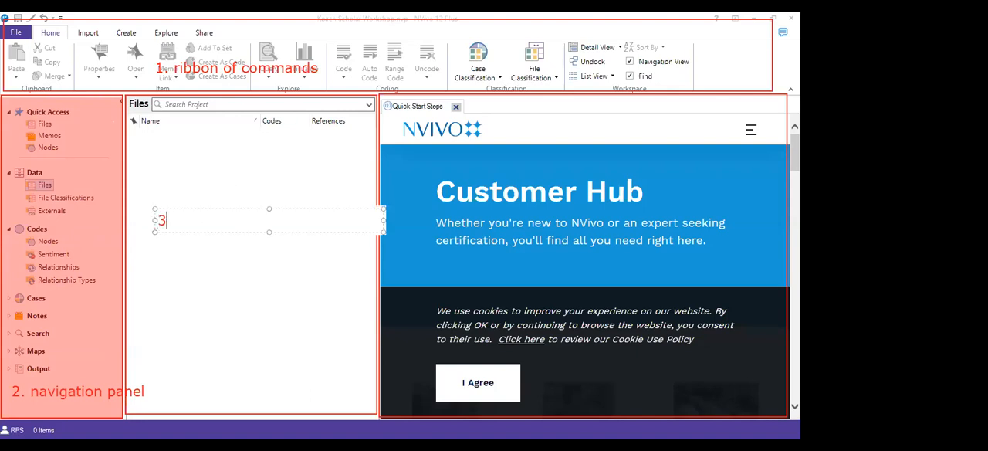
type(". list v")
key("BackSpace")
Open the recent project dem2del and view its list of data files
left_click(14, 33)
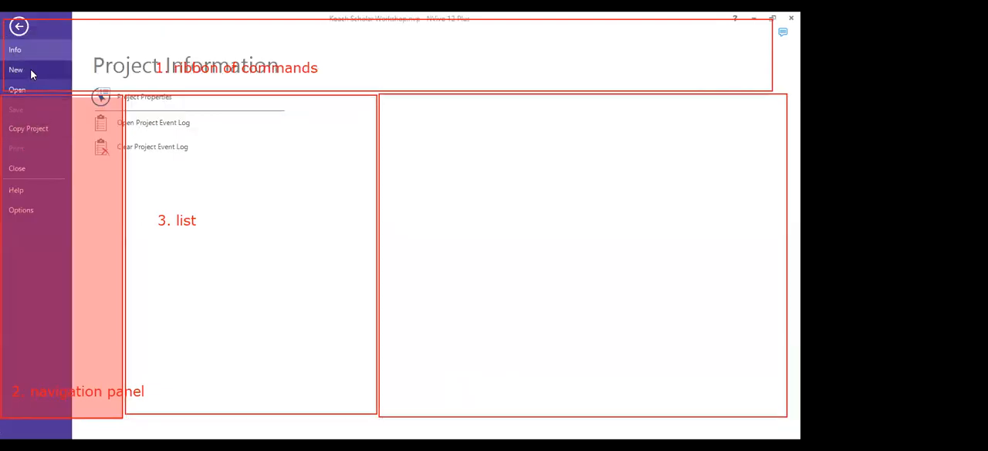
left_click(33, 92)
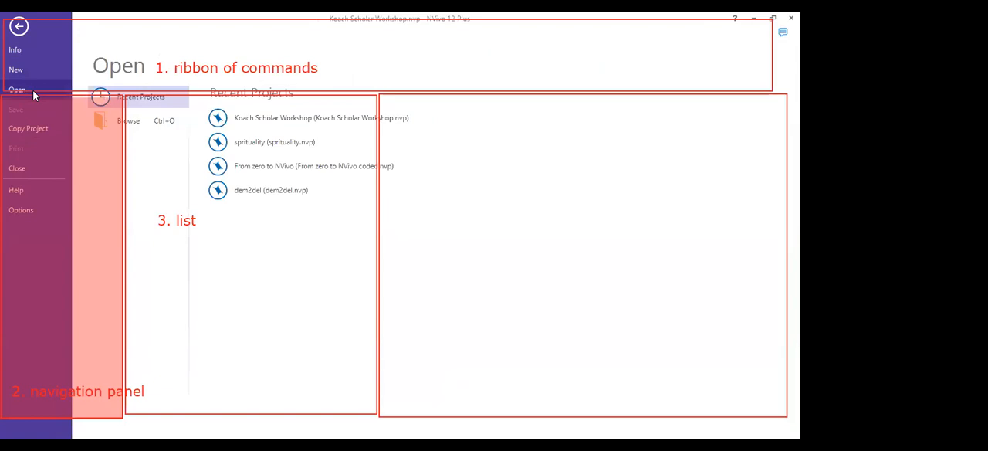
left_click(235, 197)
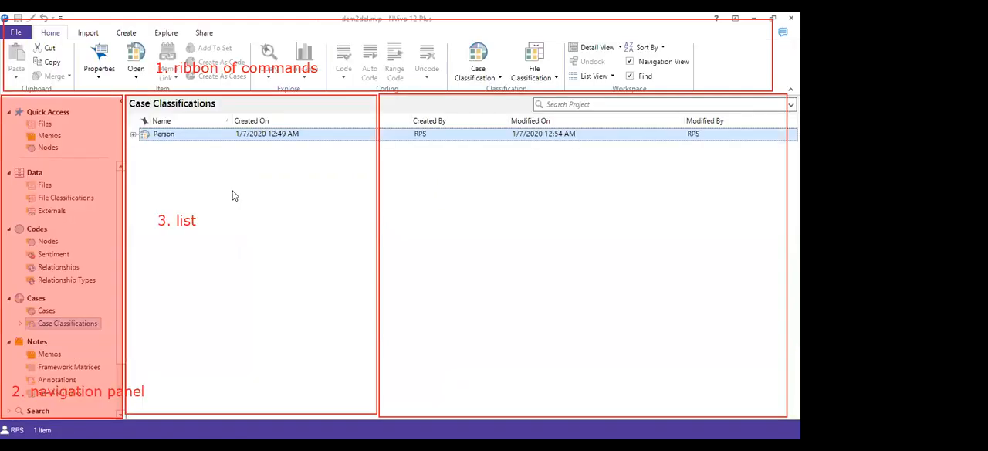
left_click(48, 185)
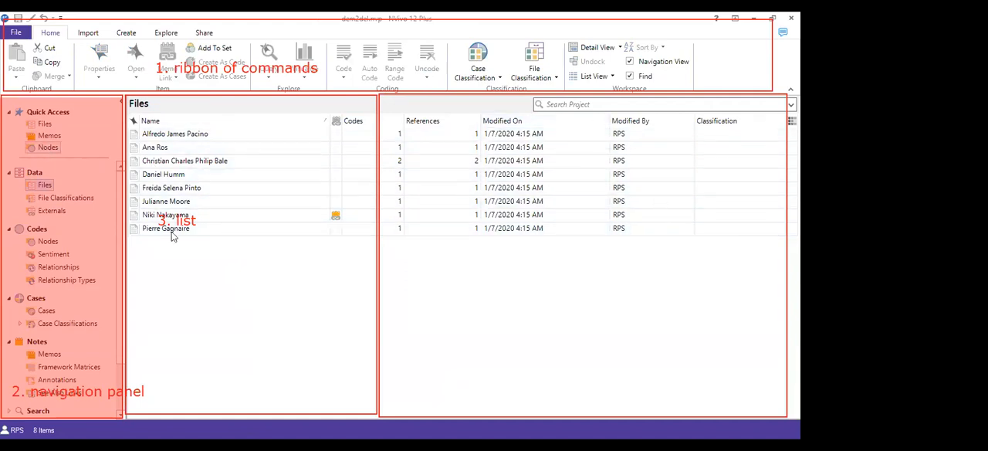
Reopen the Koach Scholar Workshop project from the recent projects
left_click(16, 32)
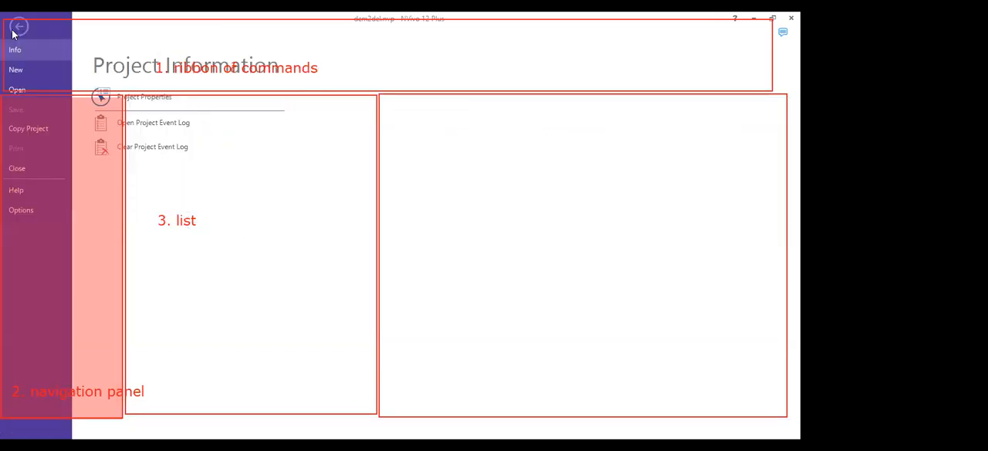
left_click(32, 90)
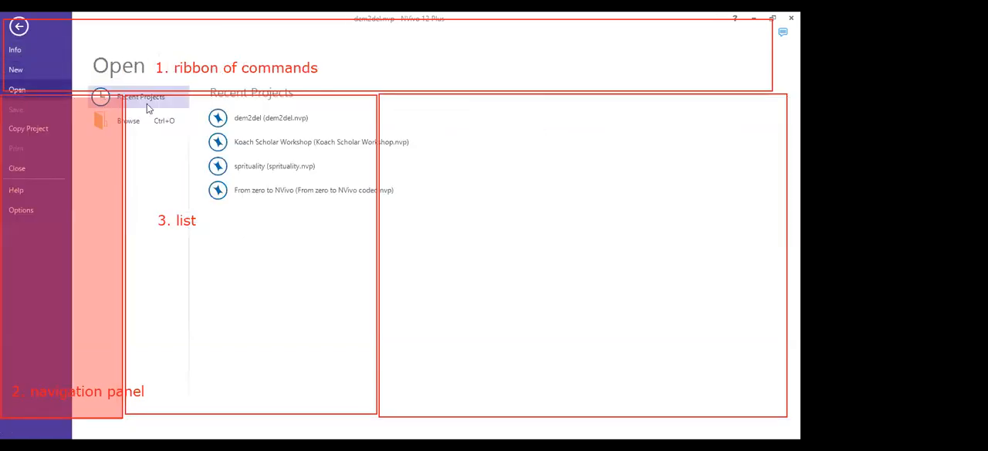
left_click(318, 146)
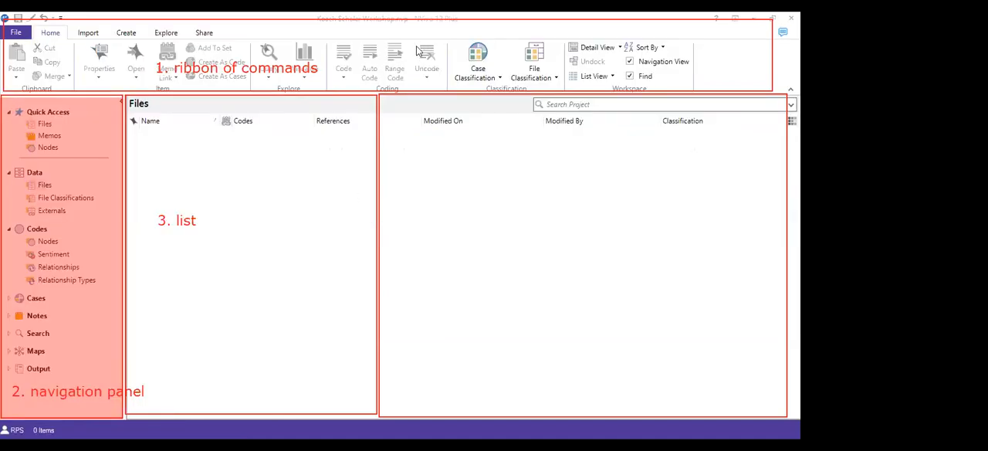
Add the red text annotation "4. details" inside the detail area
left_click(423, 231)
type("4. detai")
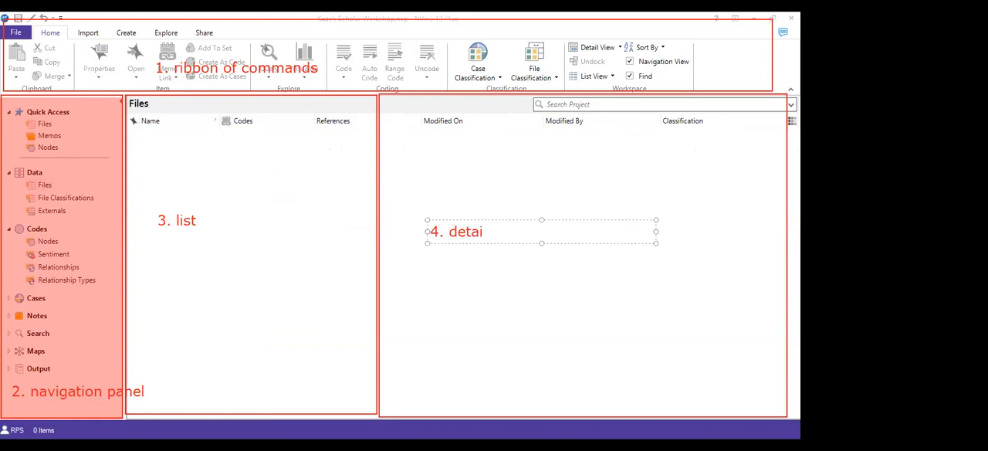
type("ls")
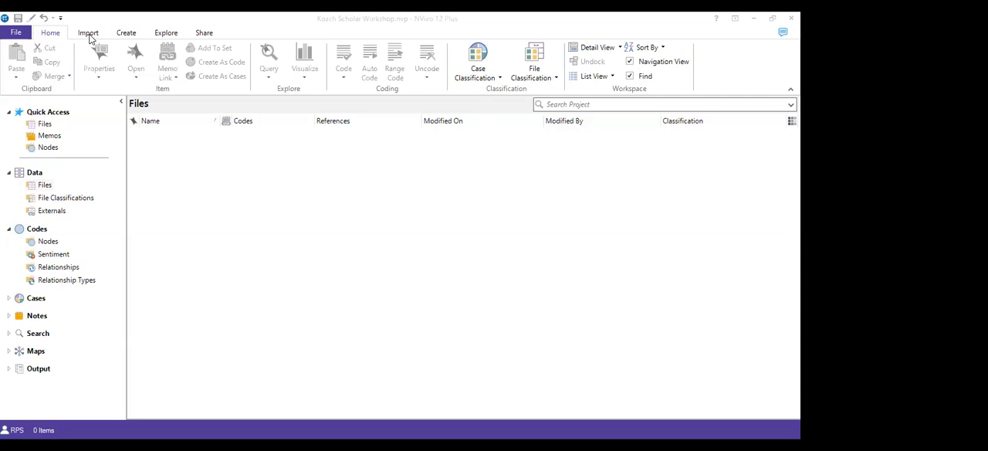
Show the import commands, then mark Import with a red arrow and circle the Files import command in red
left_click(88, 33)
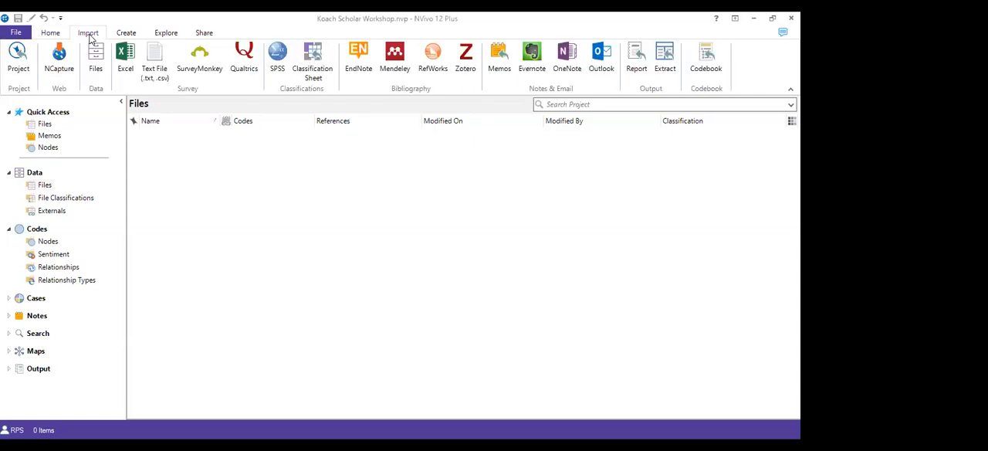
left_click(50, 32)
left_click(88, 33)
left_click_drag(159, 21, 100, 30)
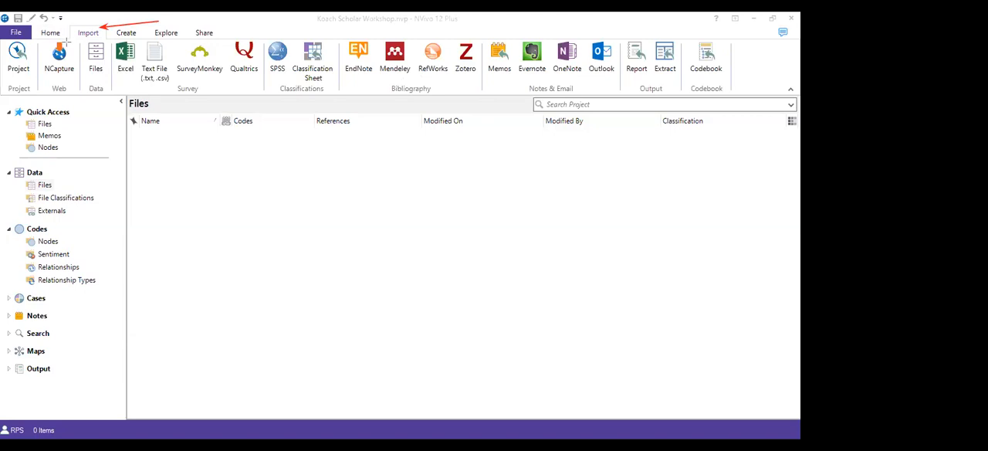
left_click_drag(75, 44, 110, 69)
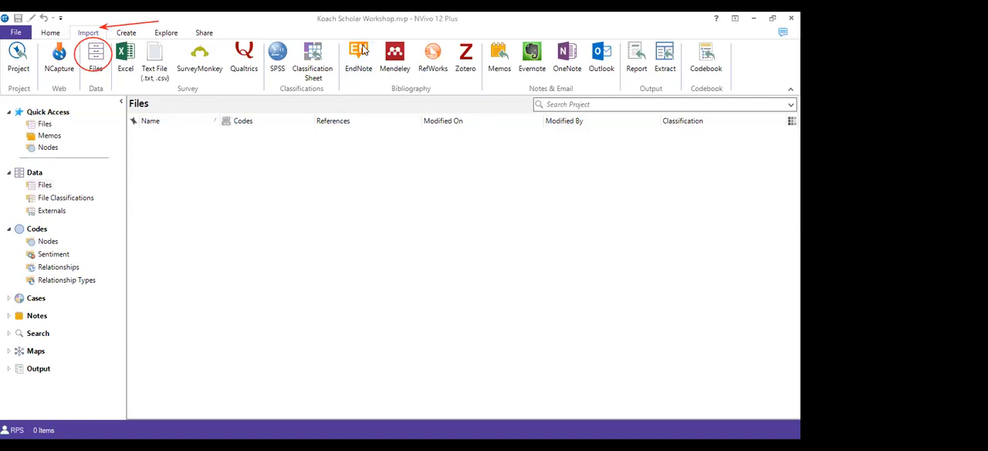
Draw a red arrow from the Files import command into the empty file list and start a text note listing "word" and "pdf"
left_click_drag(98, 62, 218, 178)
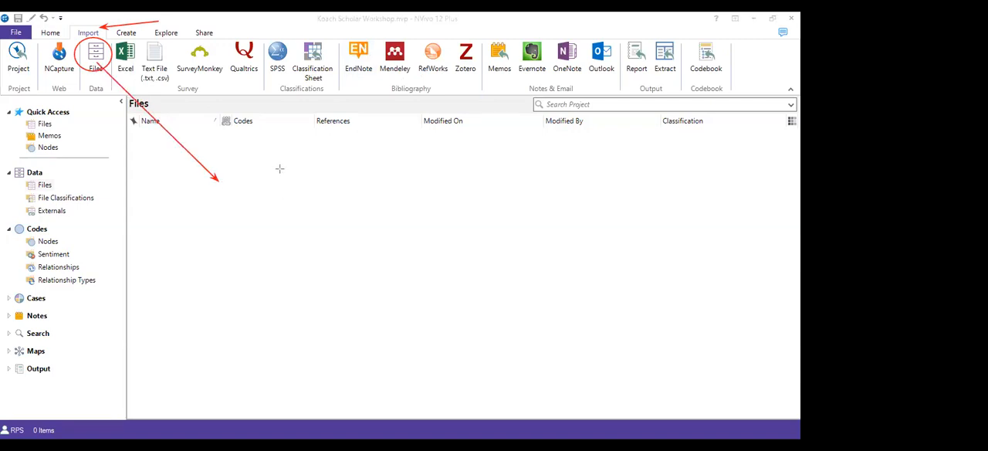
left_click(231, 180)
type("word")
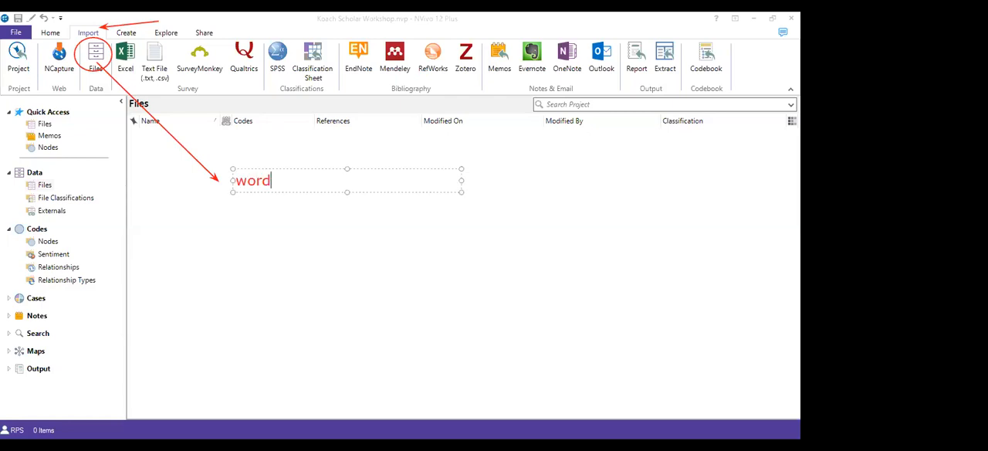
key("Return")
type("pdf")
key("Return")
Complete the red note with a third line reading "other forms which are not supported in ribbon"
type("other")
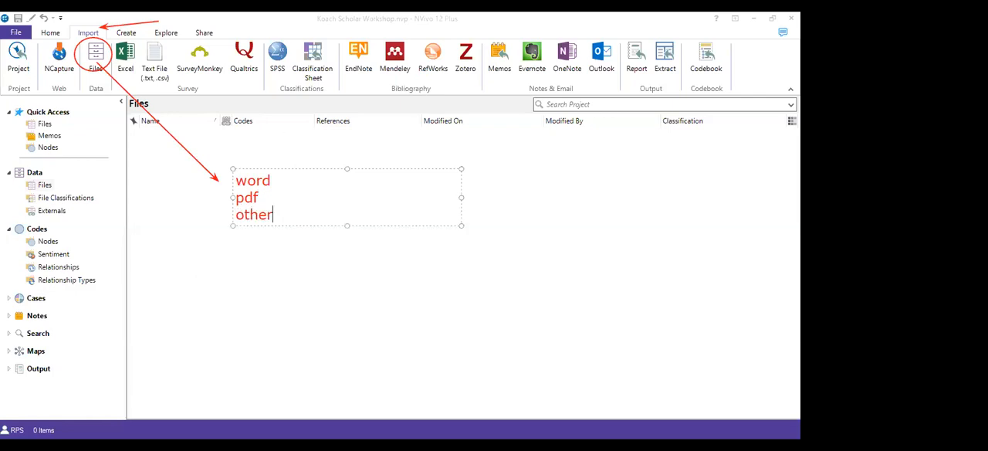
type(" forms whu")
key("BackSpace")
type("ic")
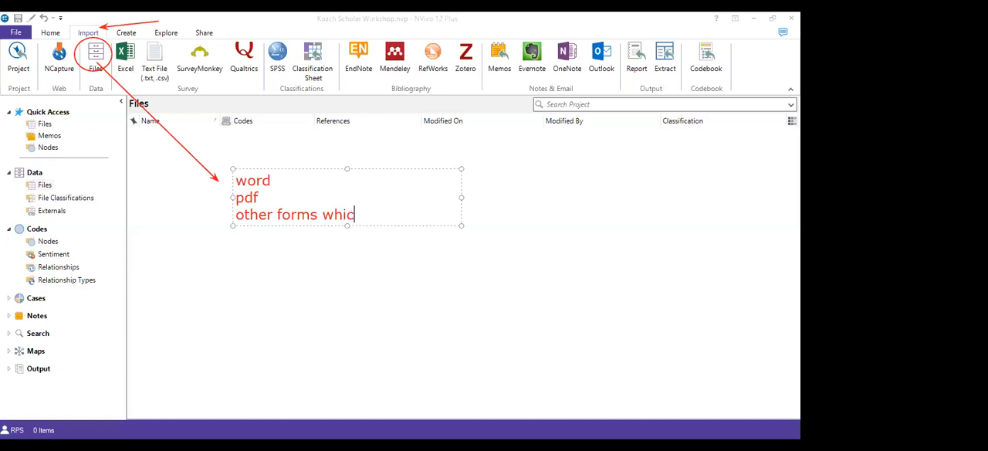
type("h are not supp")
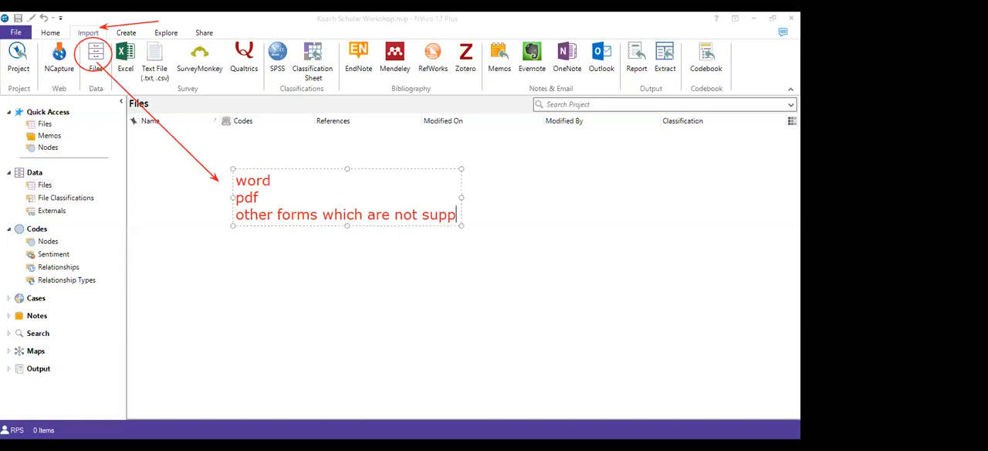
type("orted ")
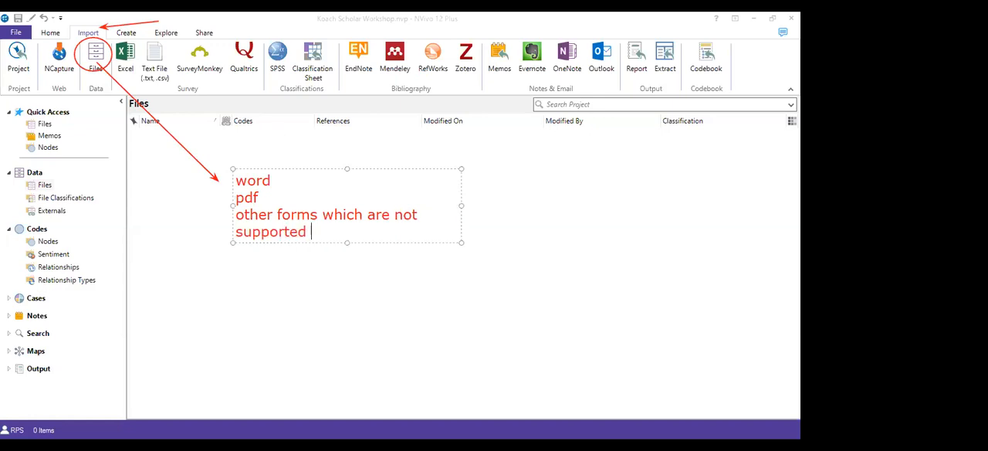
type("in ribbon")
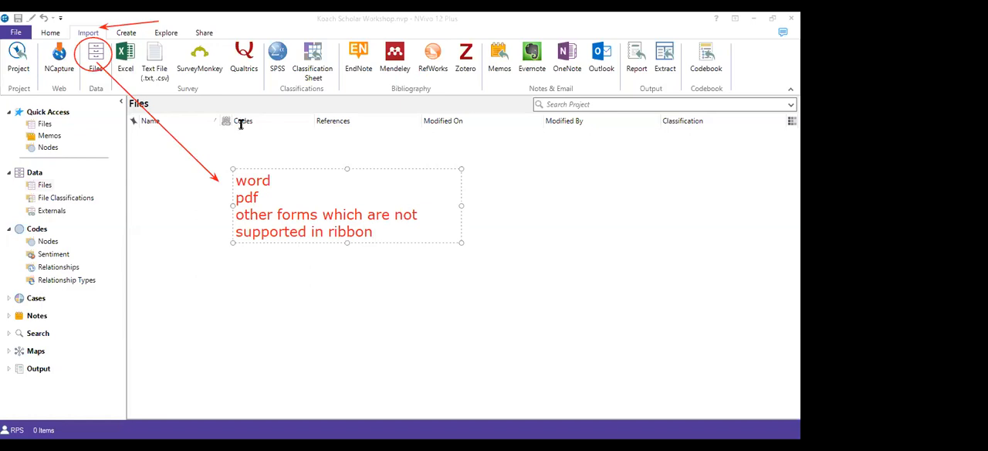
left_click(314, 36)
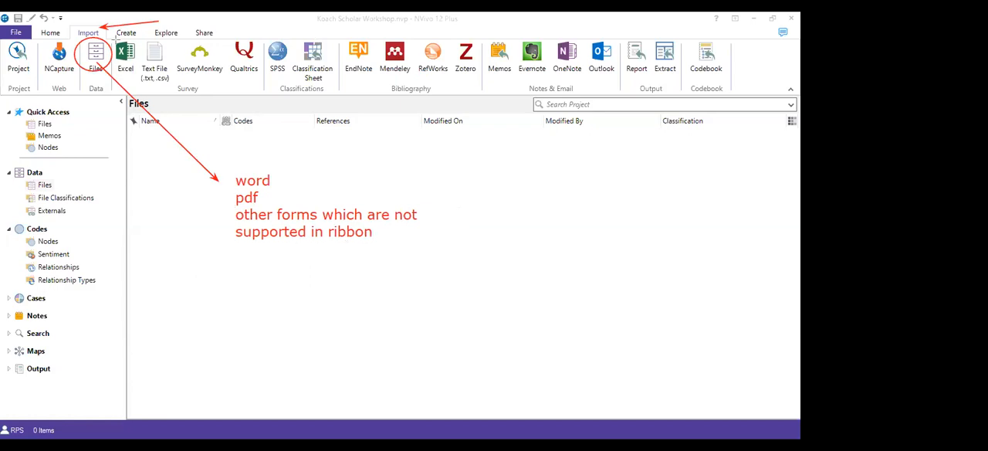
Circle the Excel, Text File, SurveyMonkey, Qualtrics, SPSS and Classification Sheet import commands in red
mouse_move(141, 48)
left_mouse_down()
mouse_move(169, 77)
mouse_move(148, 41)
left_mouse_up()
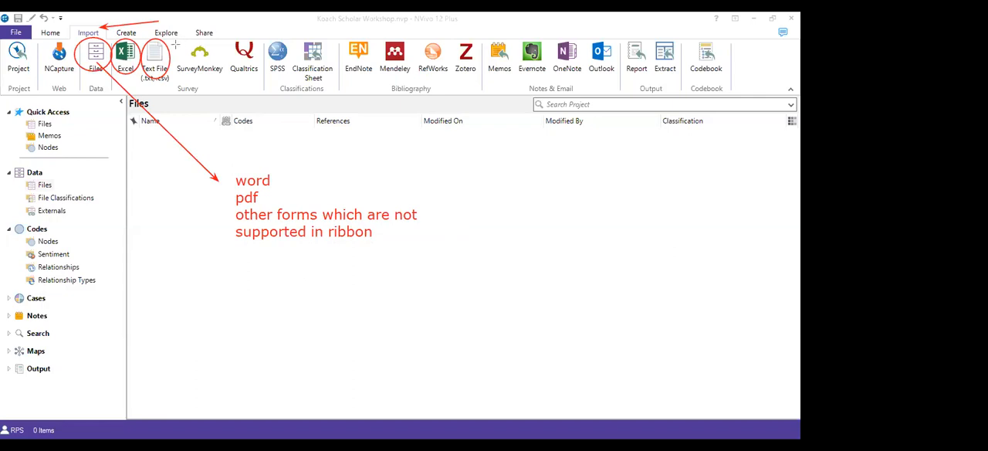
left_click_drag(226, 80, 225, 77)
mouse_move(224, 42)
left_mouse_down()
mouse_move(258, 75)
mouse_move(225, 45)
left_mouse_up()
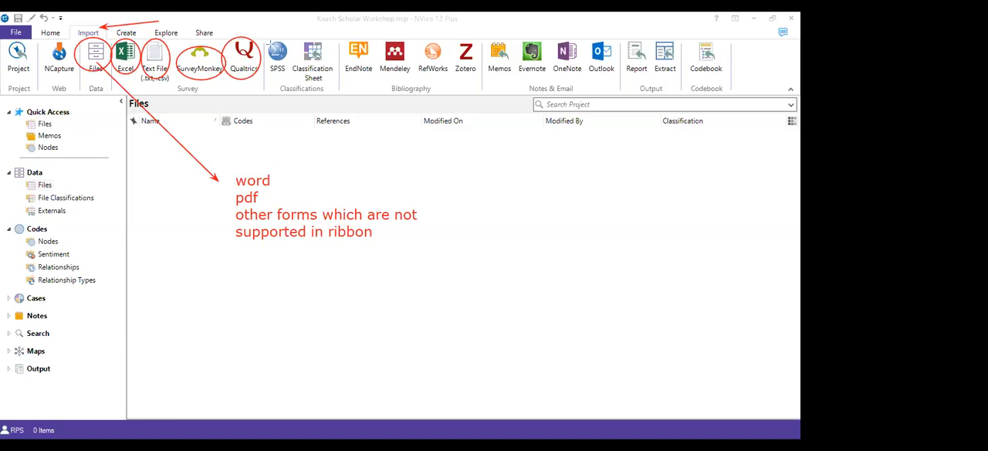
left_click_drag(268, 41, 290, 75)
left_click_drag(302, 38, 326, 78)
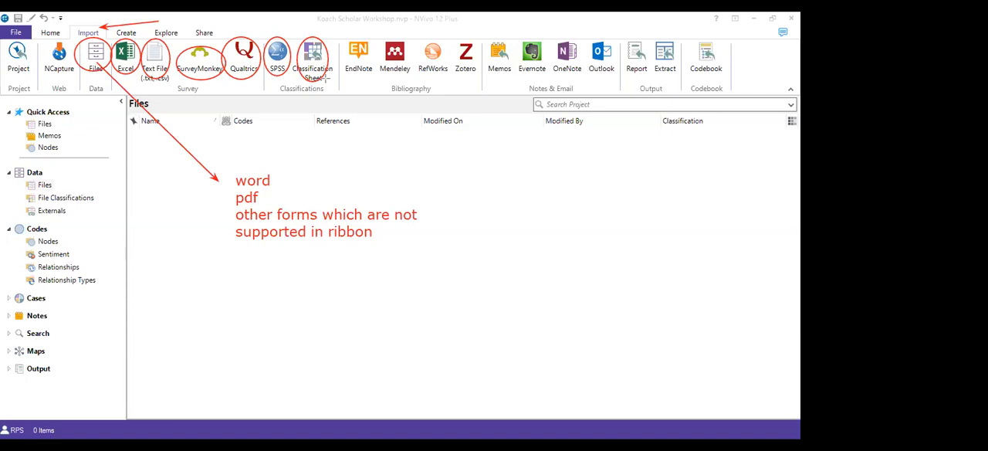
Frame the EndNote, Mendeley, RefWorks and Zotero commands together in one red rectangle
mouse_move(336, 34)
left_mouse_down()
mouse_move(372, 77)
mouse_move(444, 86)
mouse_move(475, 42)
mouse_move(344, 36)
left_mouse_up()
key("ctrl+z")
left_click_drag(333, 32, 486, 78)
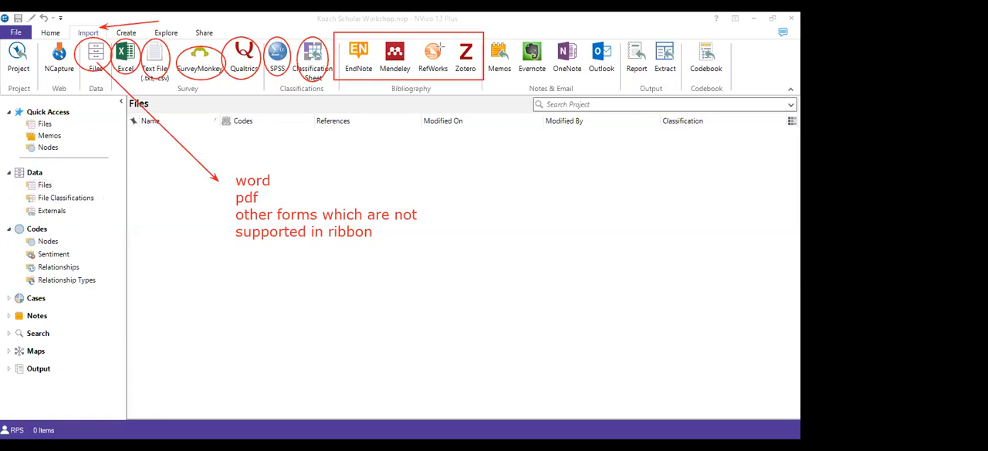
Draw a red arrow down from the framed bibliography commands and label it "reference manager"
mouse_move(411, 82)
left_mouse_down()
mouse_move(471, 171)
mouse_move(431, 268)
left_mouse_up()
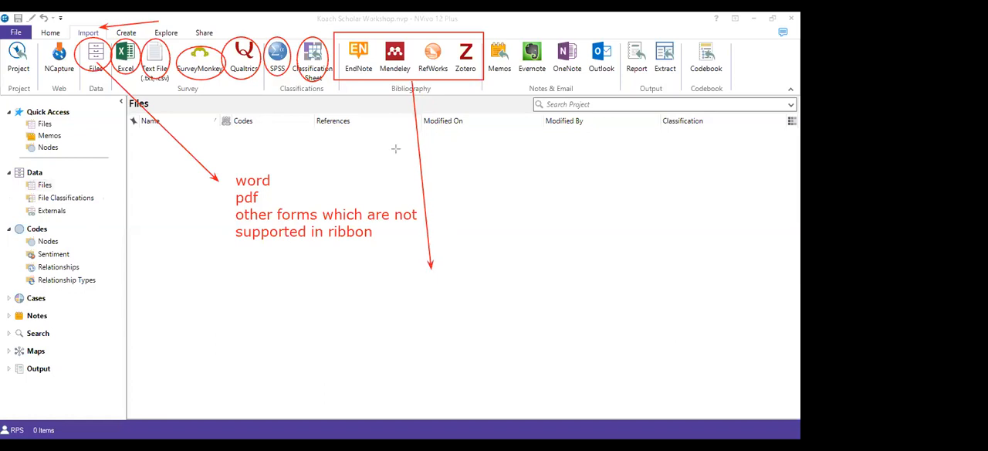
left_click(411, 276)
left_click_drag(454, 259, 452, 266)
type("reference")
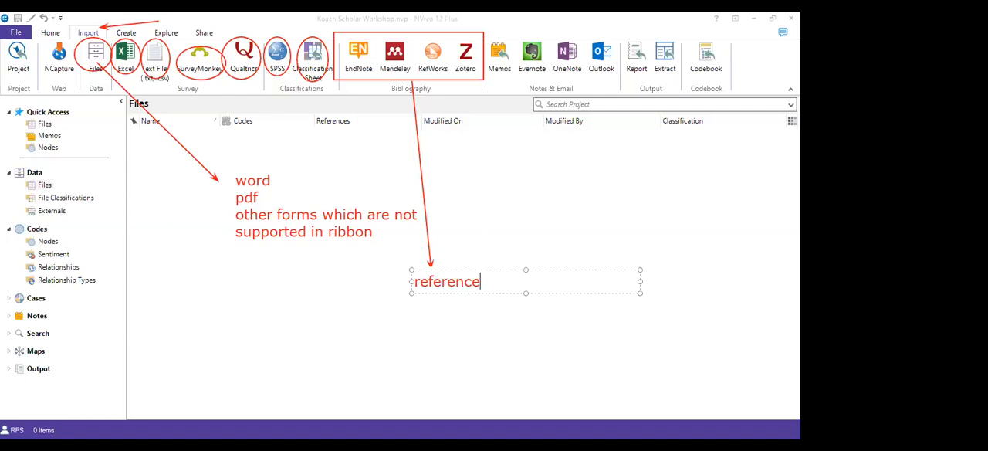
type(" manager")
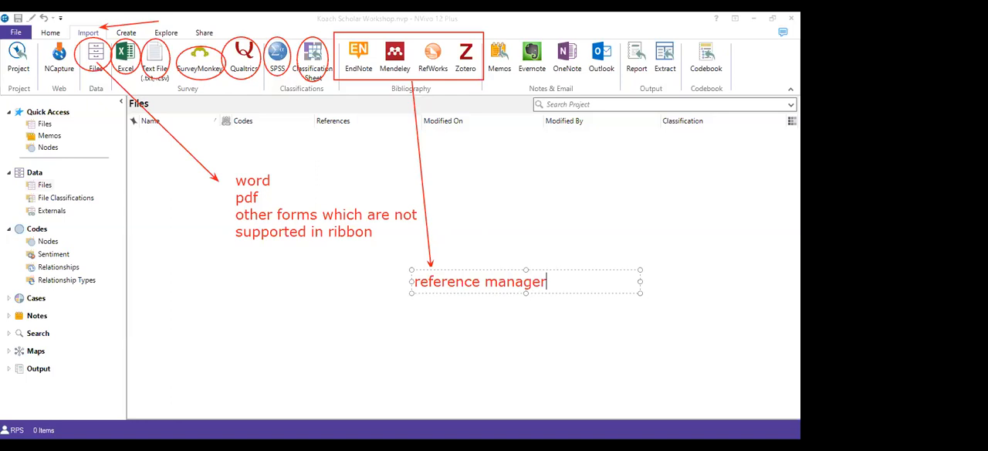
left_click(503, 51)
Frame Evernote, OneNote and Outlook in separate red rectangles, and Report and Extract together in another
left_click_drag(552, 80, 517, 38)
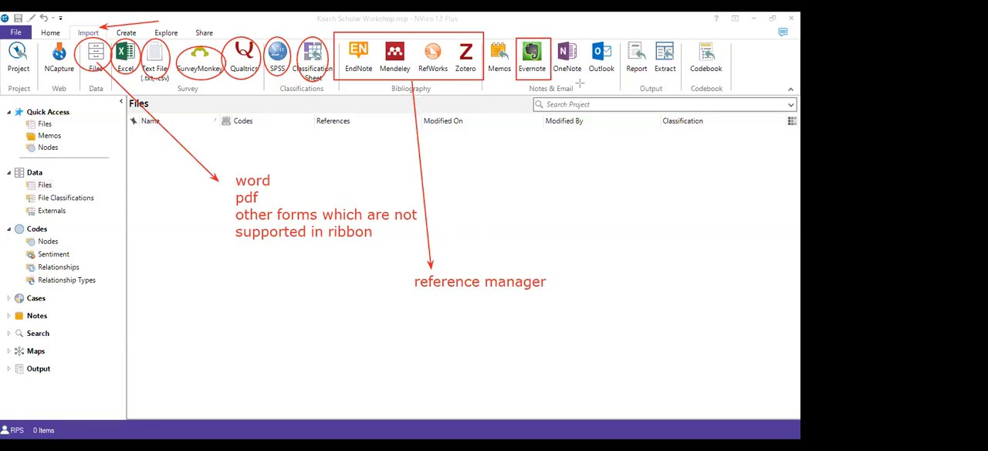
left_click_drag(587, 81, 552, 40)
left_click_drag(584, 37, 615, 77)
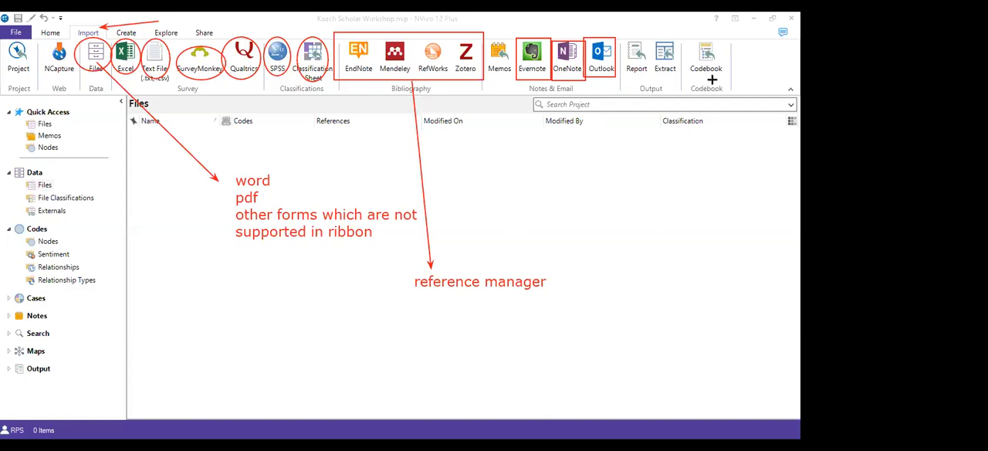
left_click_drag(676, 86, 627, 39)
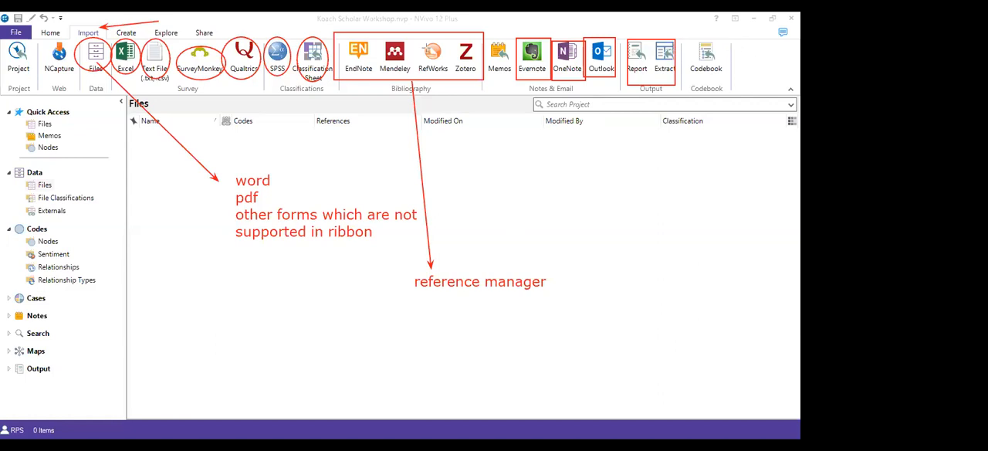
left_click(95, 62)
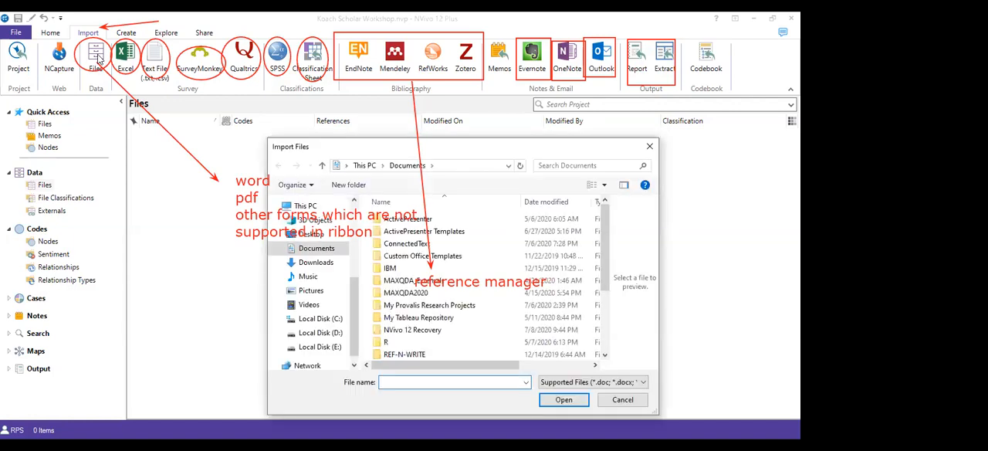
left_click(565, 399)
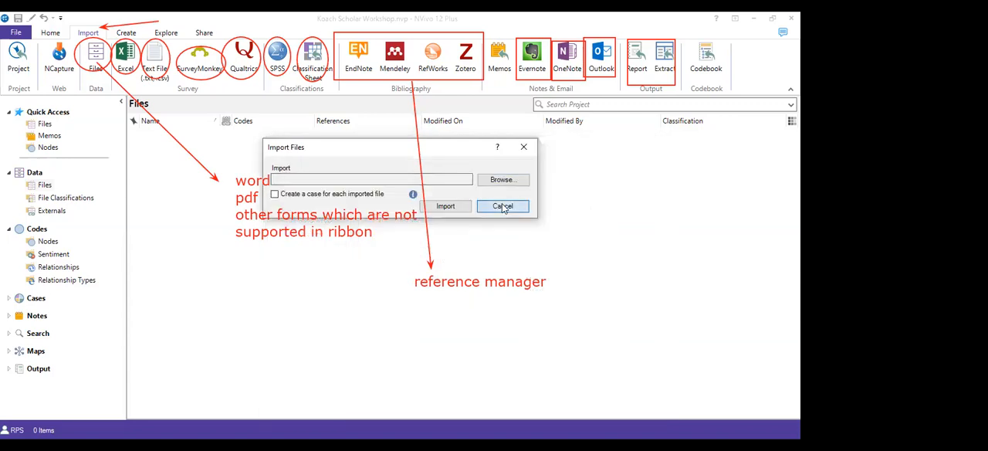
left_click(510, 204)
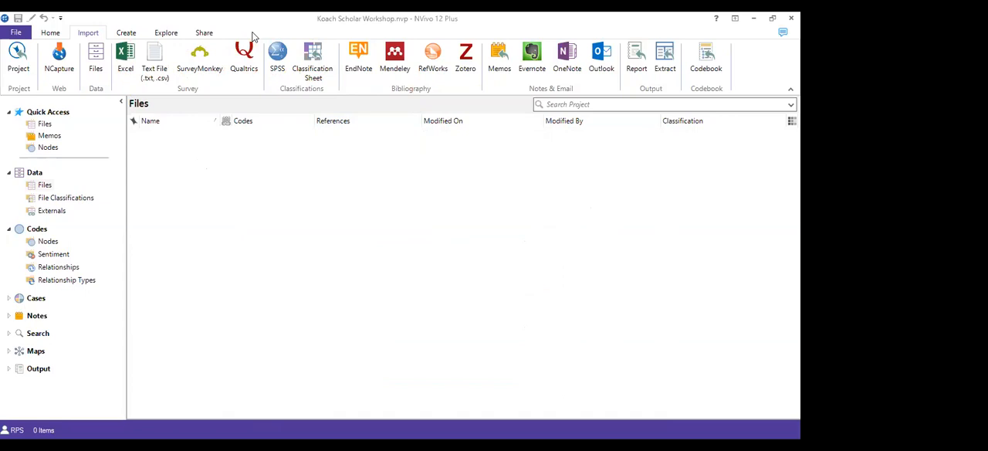
Circle the Files import command in red, start a file import and look through the Documents folder for importable files
left_click_drag(74, 34, 113, 90)
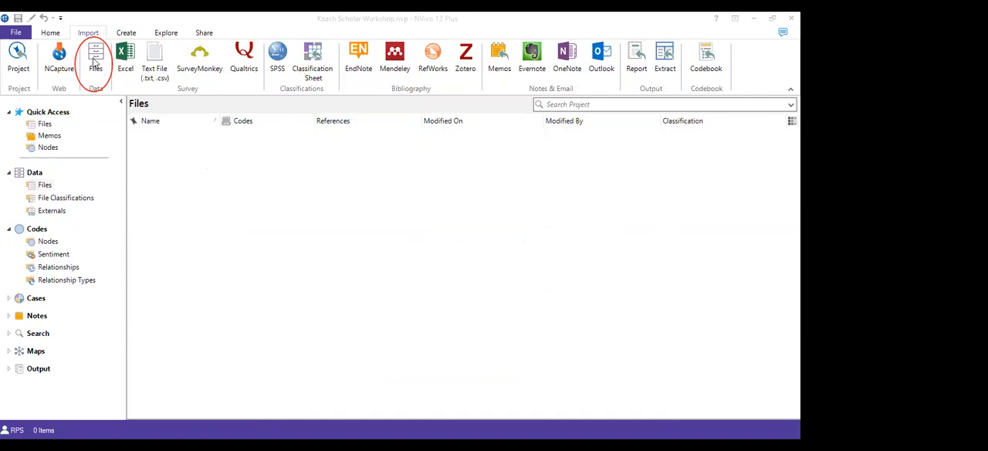
left_click(94, 62)
left_click_drag(377, 149, 307, 97)
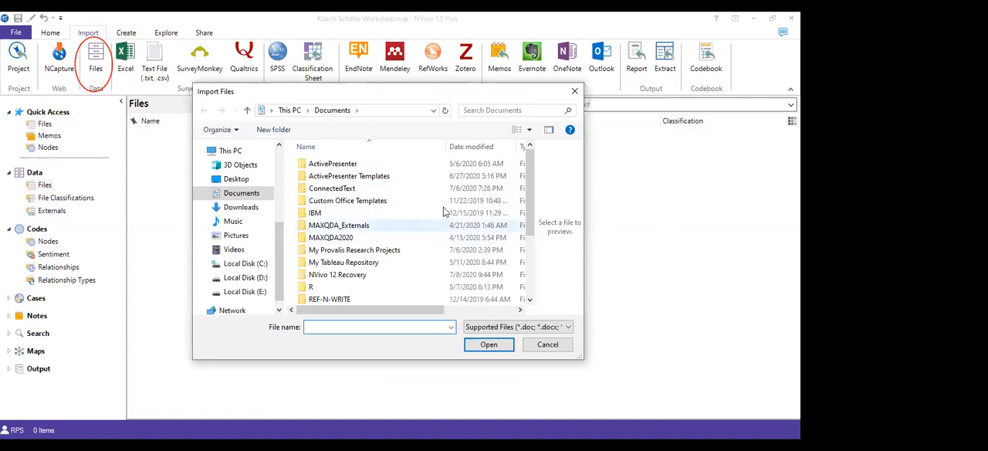
scroll(424, 194, "down", 1)
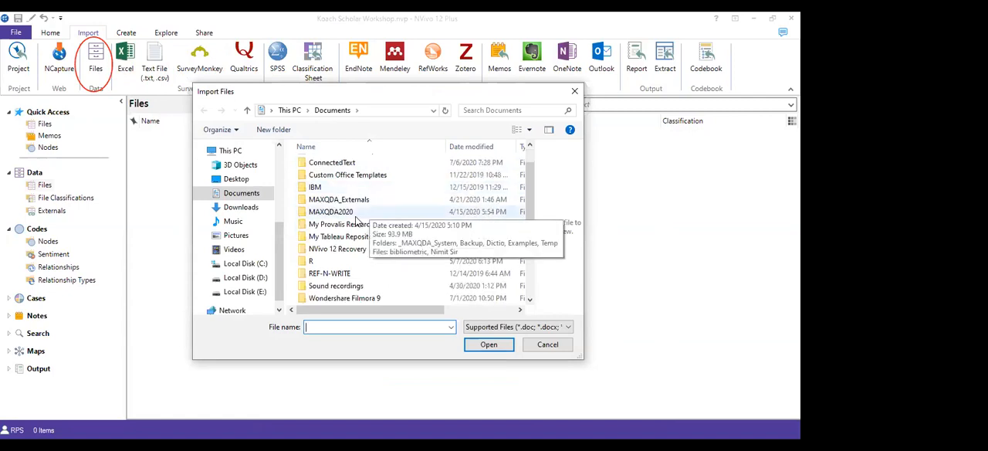
scroll(371, 218, "down", 2)
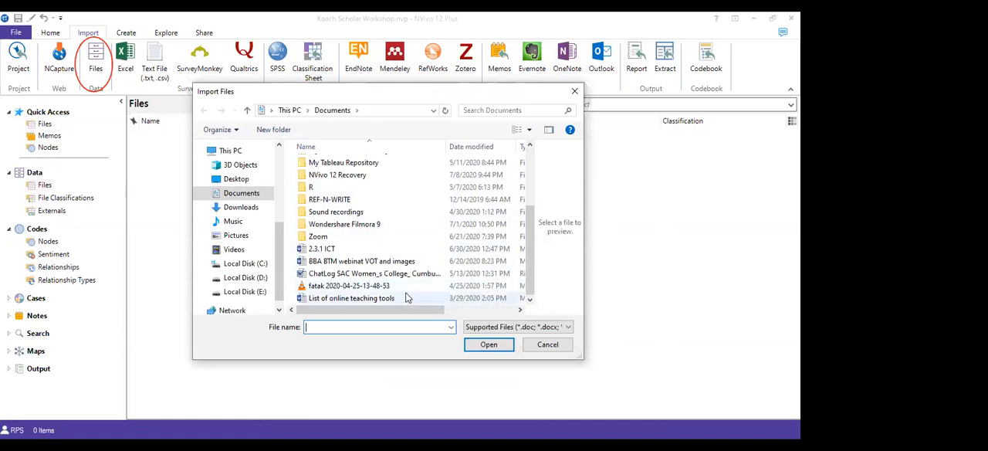
scroll(431, 275, "up", 3)
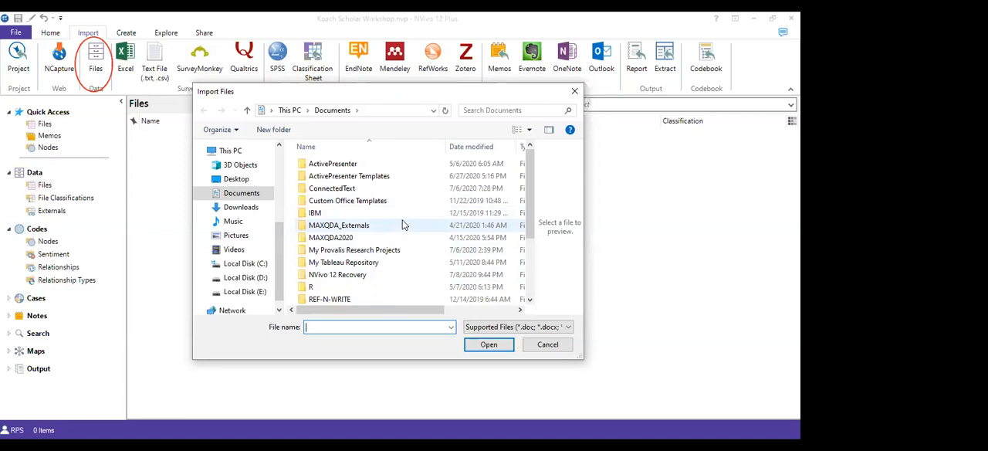
scroll(402, 223, "down", 3)
scroll(395, 240, "up", 3)
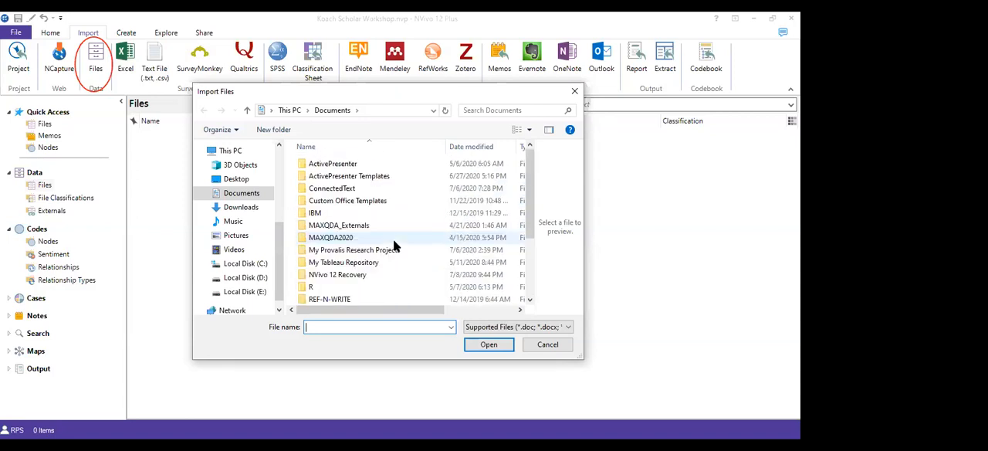
Leave the file browser, frame the "Create a case for each imported file" option in red and cancel the import
left_click(561, 349)
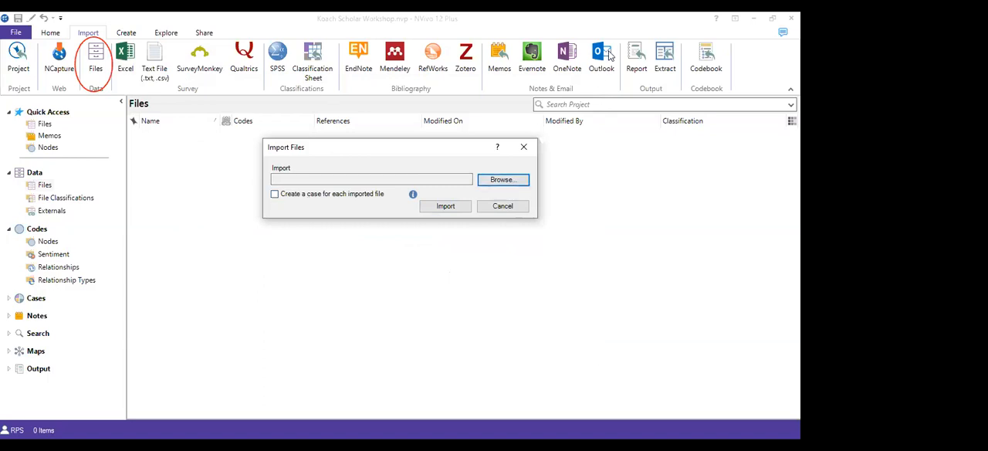
mouse_move(249, 186)
left_mouse_down()
mouse_move(349, 212)
mouse_move(396, 213)
left_mouse_up()
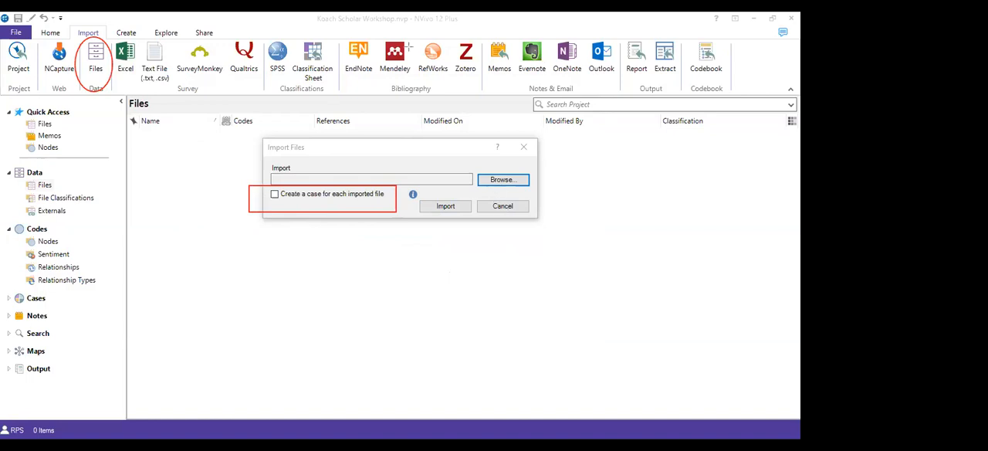
left_click(501, 207)
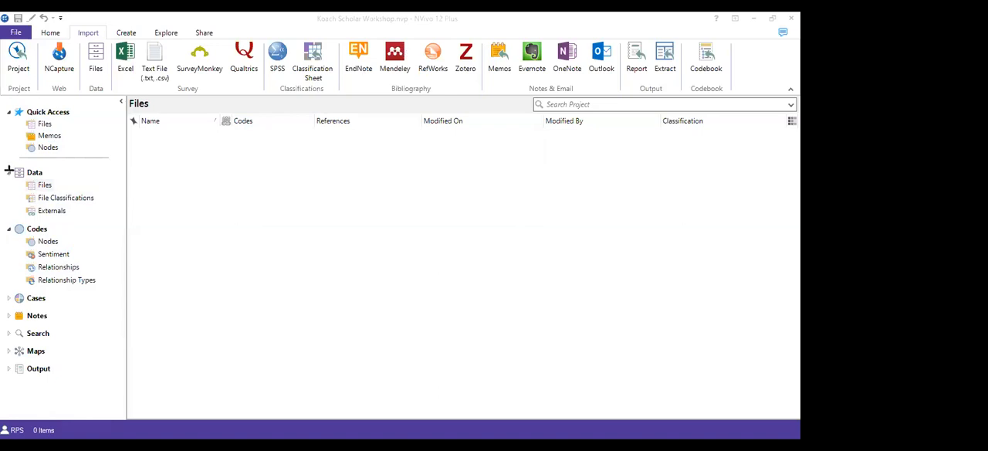
Frame the Data group in the navigation in red and point out its Files item
mouse_move(8, 162)
left_mouse_down()
mouse_move(35, 194)
mouse_move(89, 223)
mouse_move(111, 220)
left_mouse_up()
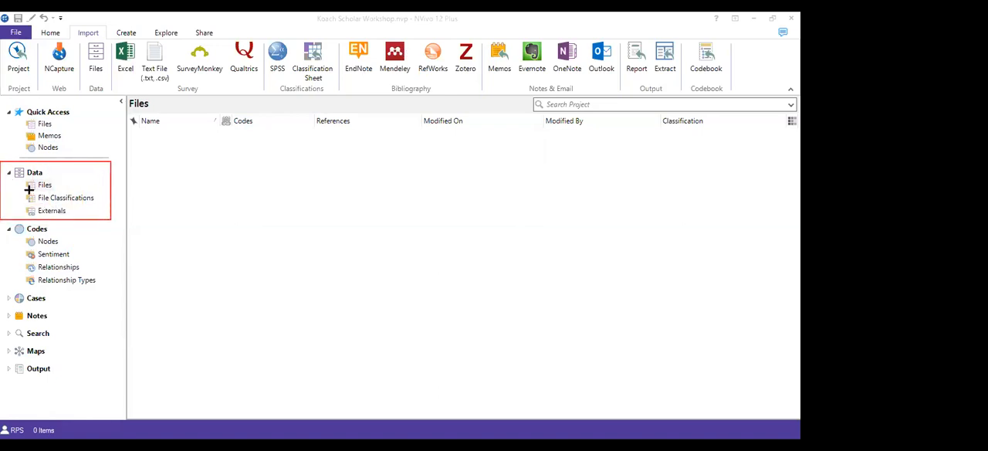
left_click_drag(12, 181, 70, 191)
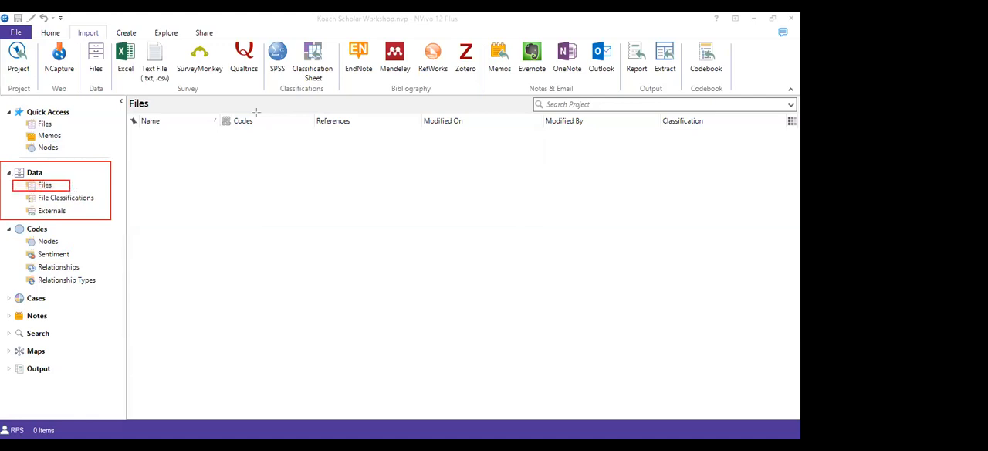
left_click(45, 186)
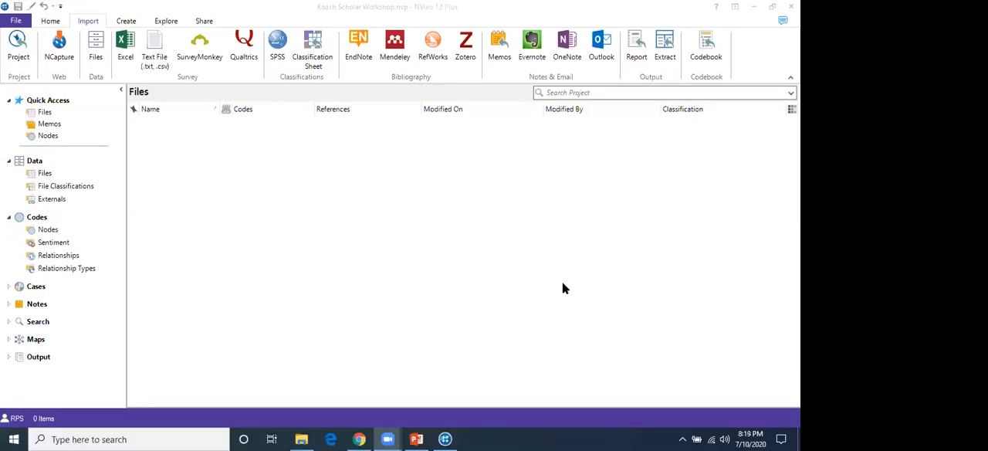
Switch to File Explorer and open the Sample Transcripts folder inside Nvivo Workshop
left_click(294, 438)
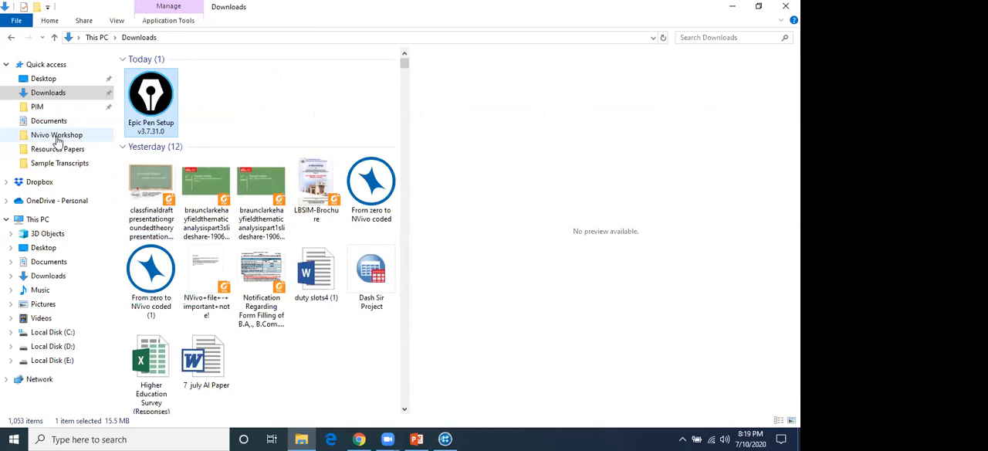
left_click(57, 136)
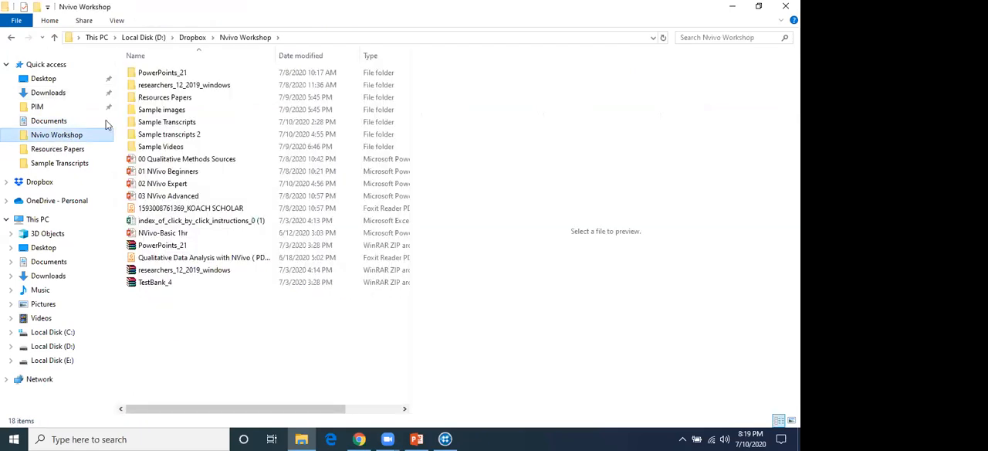
double_click(181, 123)
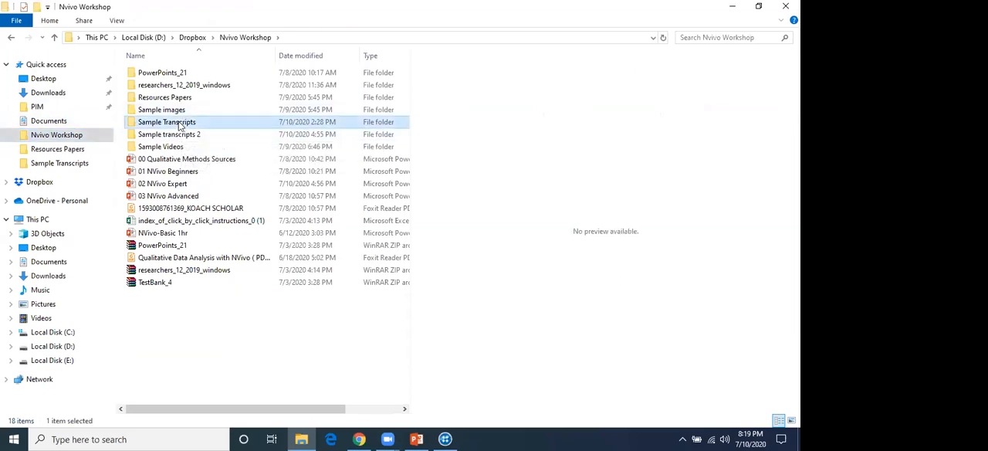
Preview the Christian Charles Philip Bale transcript and select all files in the Sample Transcripts folder
left_click(185, 115)
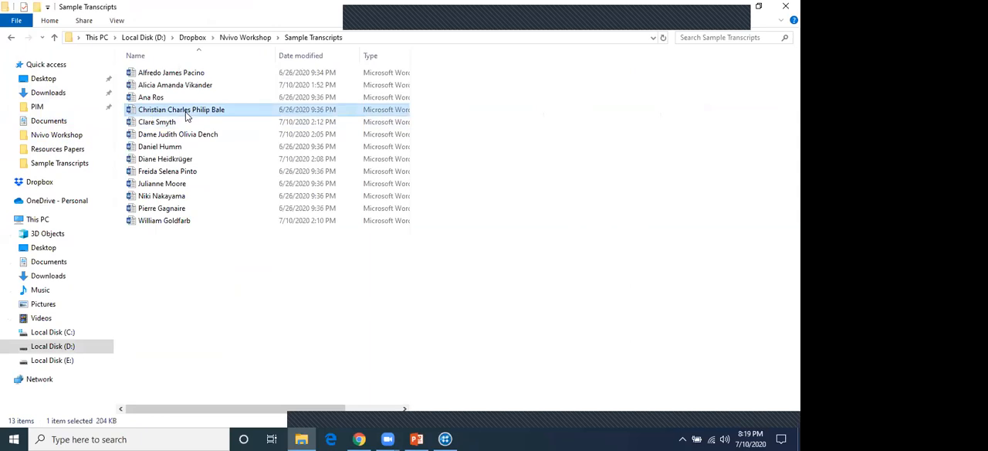
left_click(183, 112)
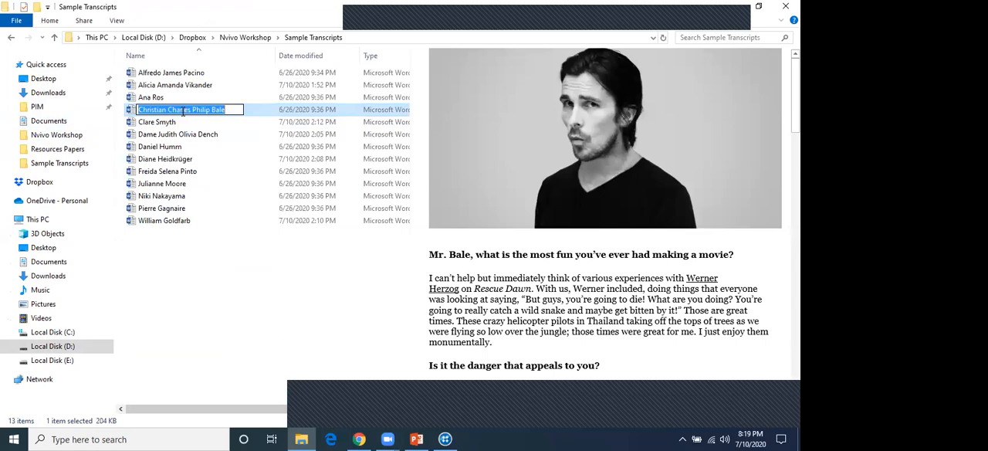
left_click(130, 113)
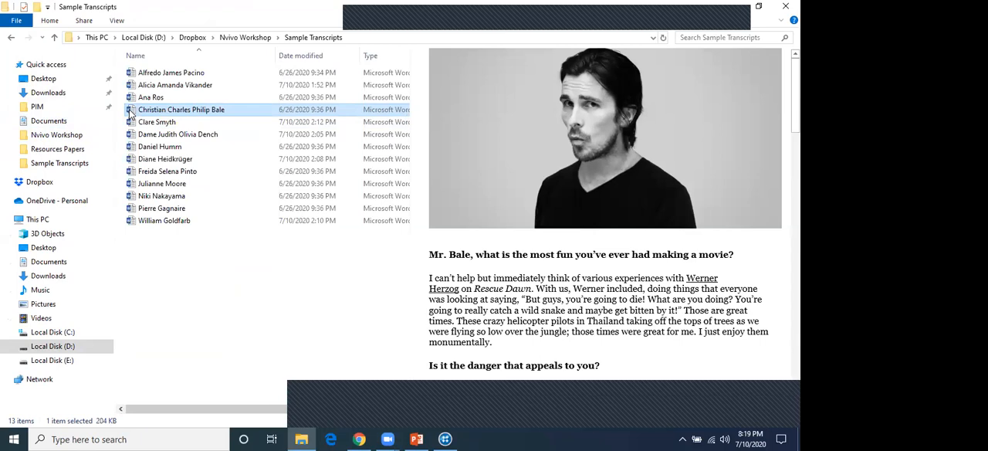
key("ctrl+a")
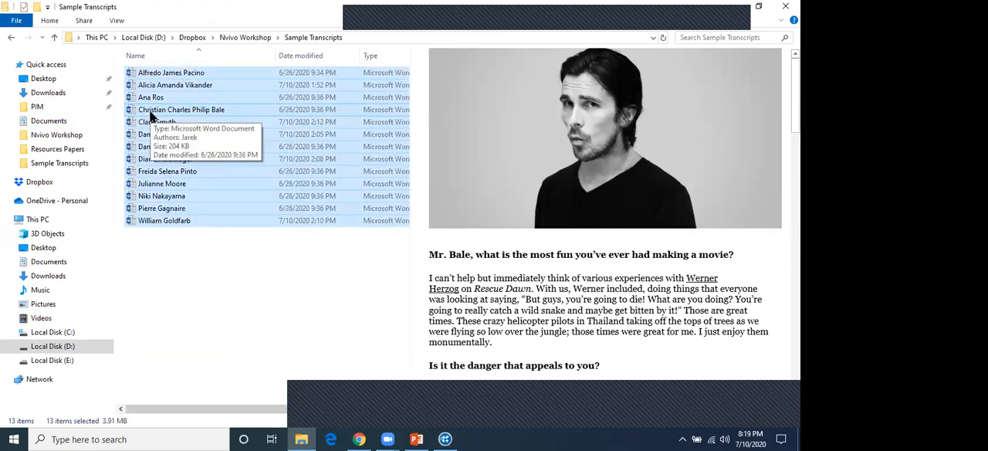
Preview the William Goldfarb, Pierre Gagnaire, Freida Selena Pinto, Julianne Moore, Niki Nakayama, Alfredo James Pacino and Ana Ros interview transcripts
left_click(198, 220)
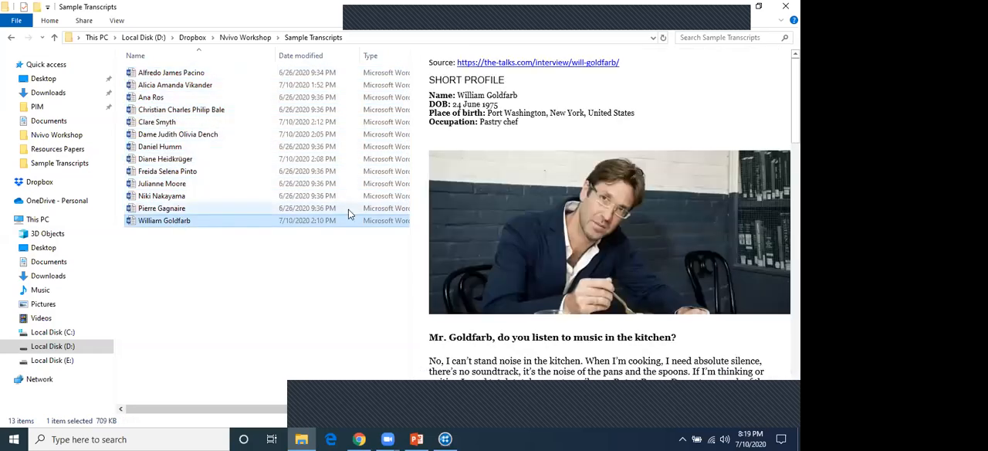
left_click(188, 208)
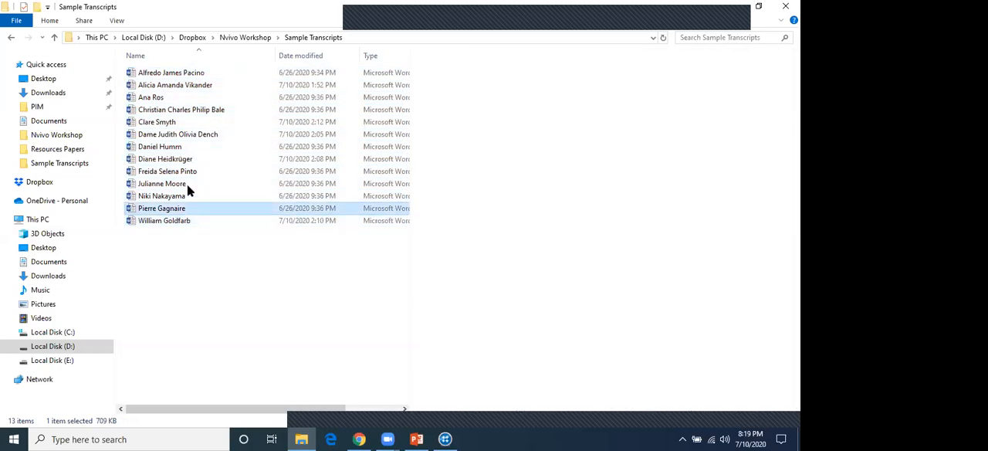
left_click(192, 173)
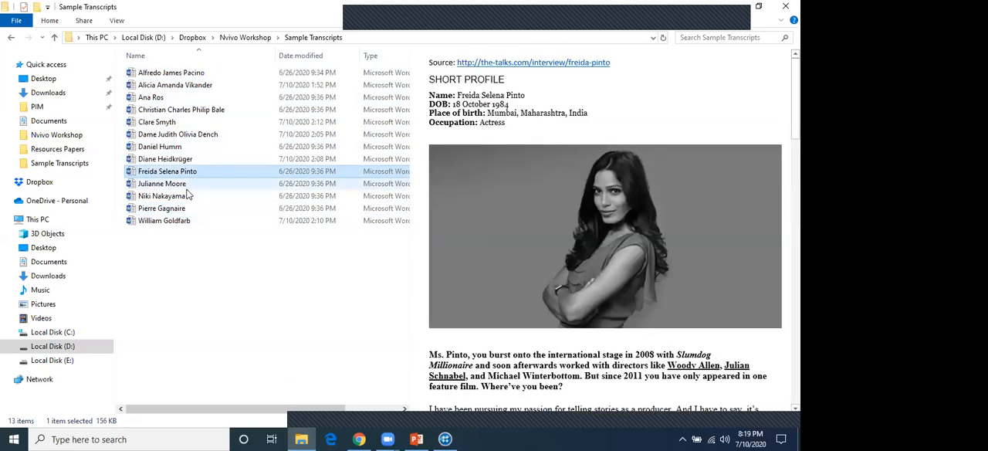
left_click(188, 184)
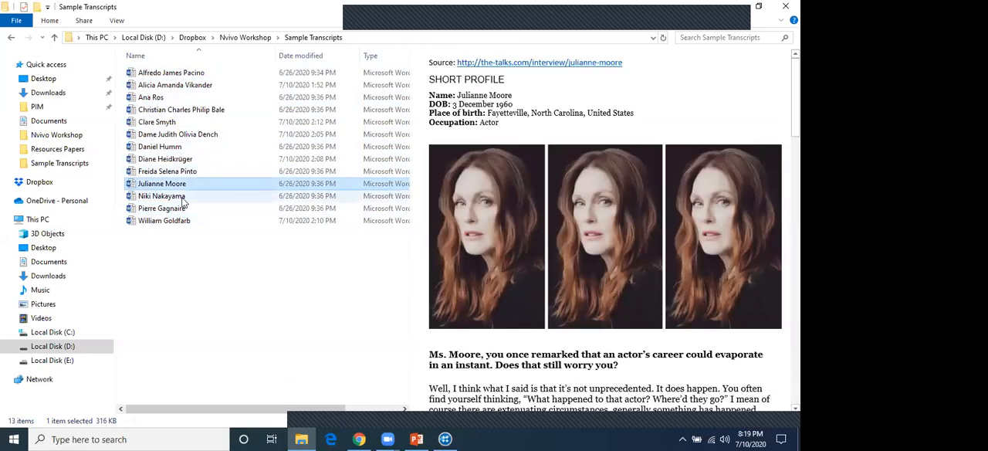
left_click(186, 196)
left_click(184, 209)
left_click(185, 197)
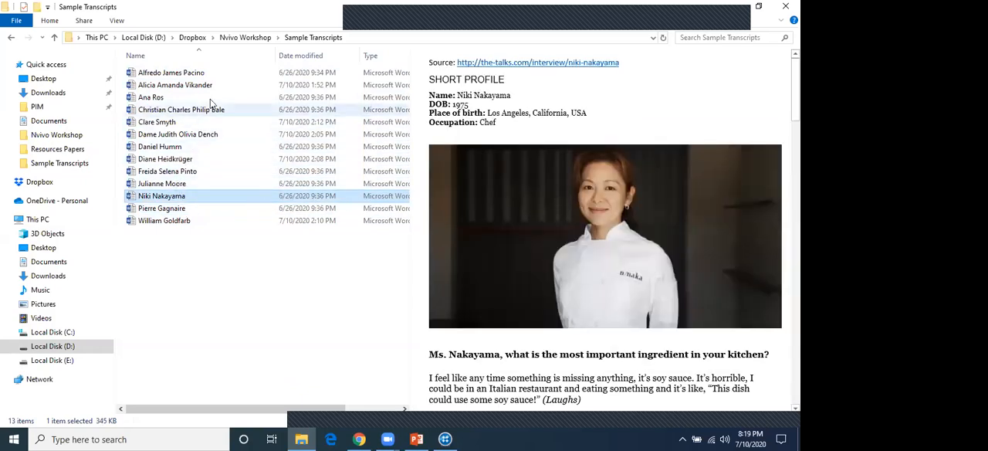
left_click(203, 72)
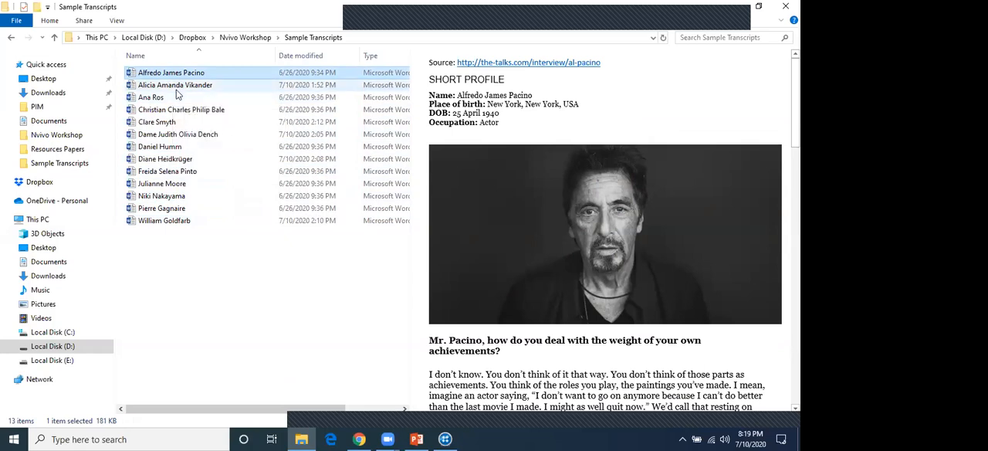
left_click(153, 98)
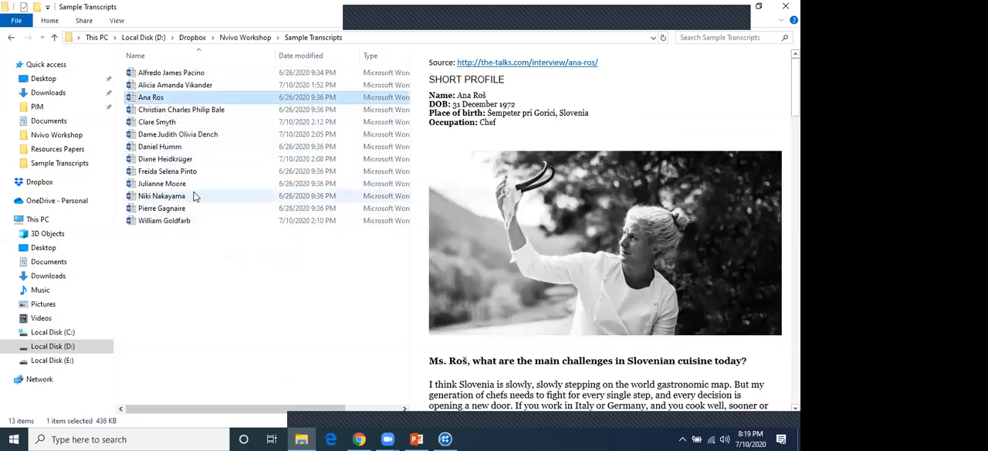
Select all transcripts in the Sample Transcripts folder and import them into the Files of the NVivo project
key("ctrl+a")
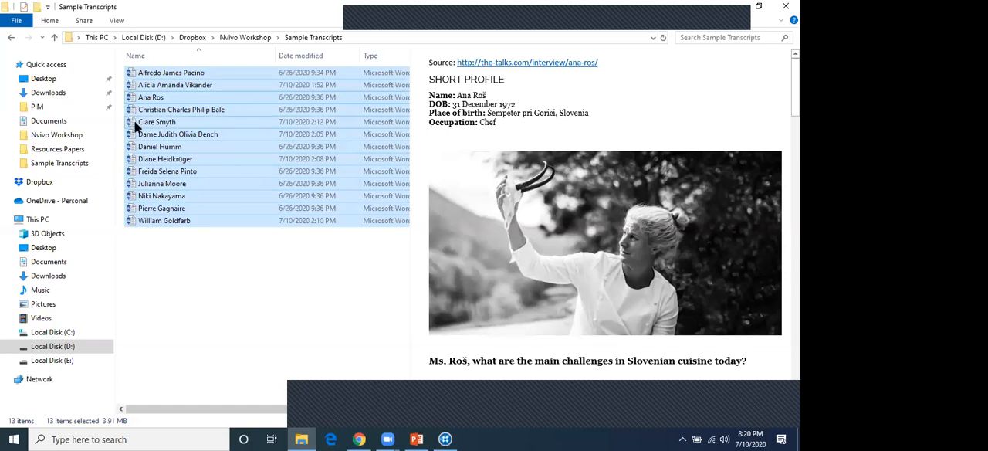
left_click_drag(139, 122, 216, 185)
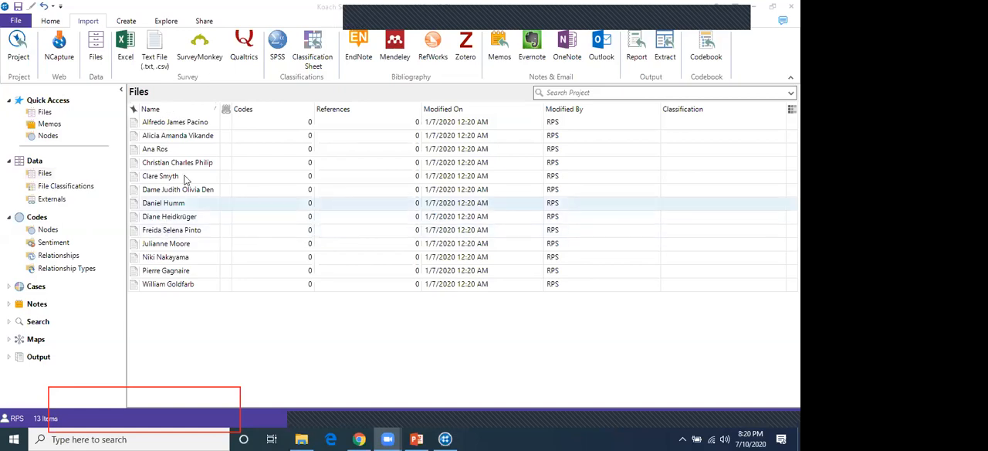
Look through the project's Files, File Classifications, Externals, Nodes and Sentiment lists and return to the imported Files
left_click(44, 176)
left_click(54, 188)
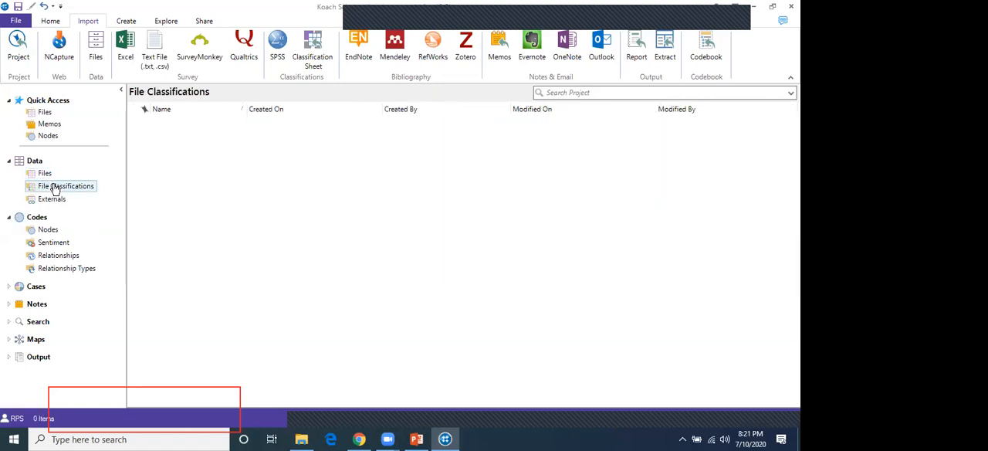
left_click(51, 199)
left_click(48, 231)
left_click(50, 241)
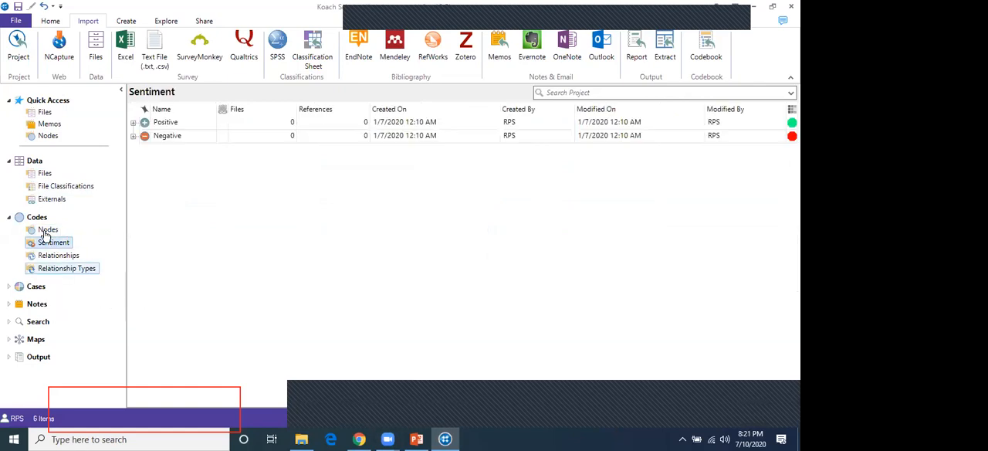
left_click(44, 174)
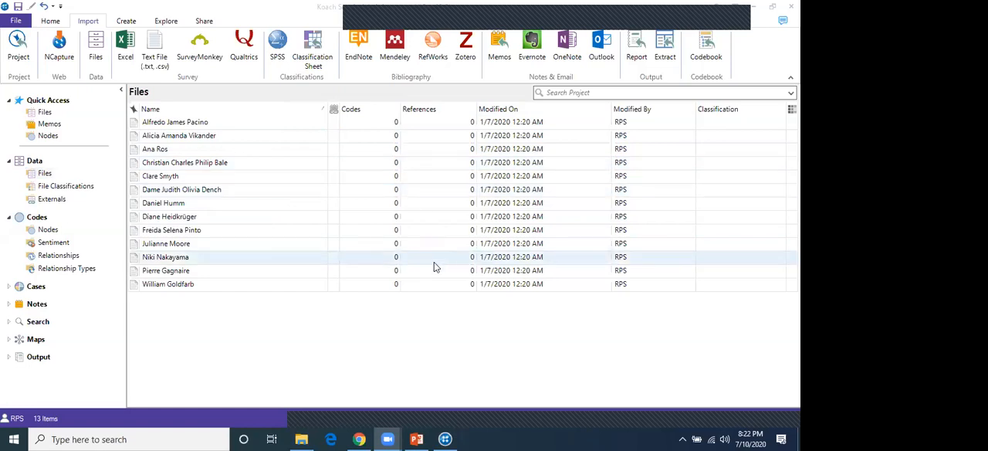
Switch to PowerPoint and show slide 24 with the hands-on topics, passing slide 23, the NVivo 12 Plus title slide
left_click(417, 439)
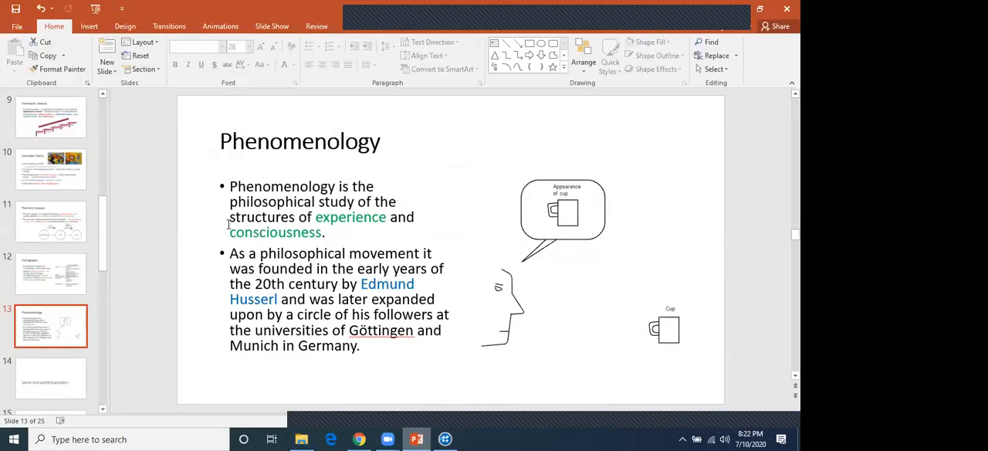
scroll(34, 273, "down", 3)
scroll(34, 278, "down", 6)
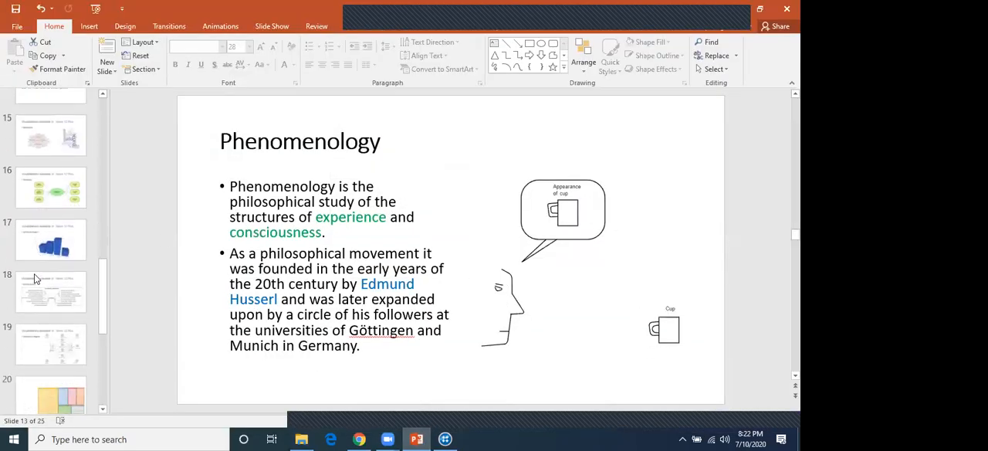
scroll(34, 274, "down", 2)
left_click(41, 294)
scroll(41, 293, "down", 1)
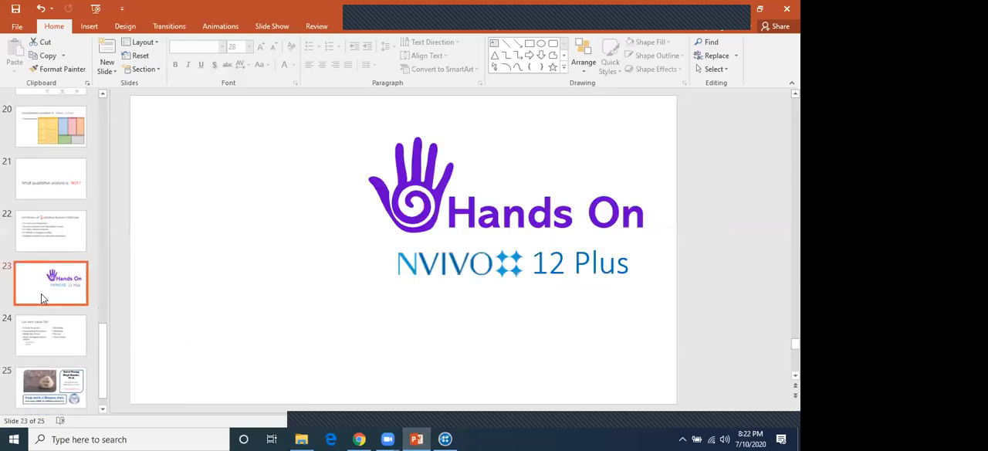
left_click(59, 328)
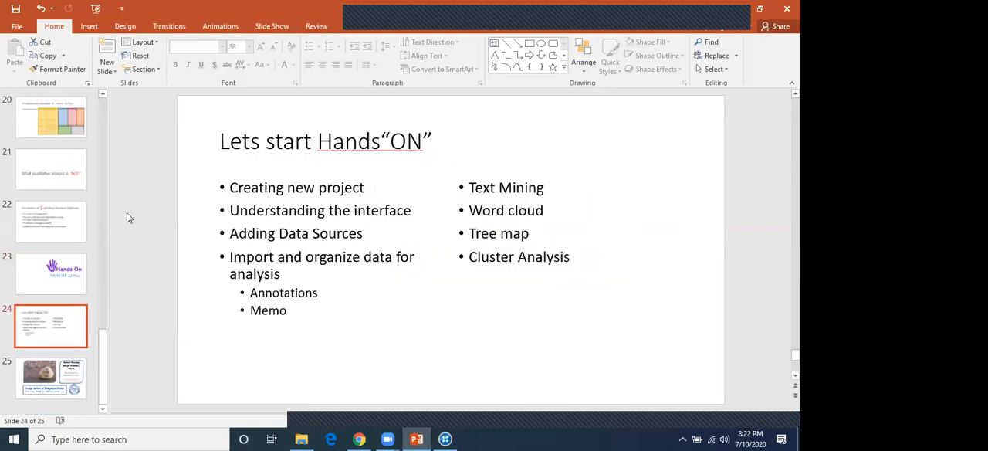
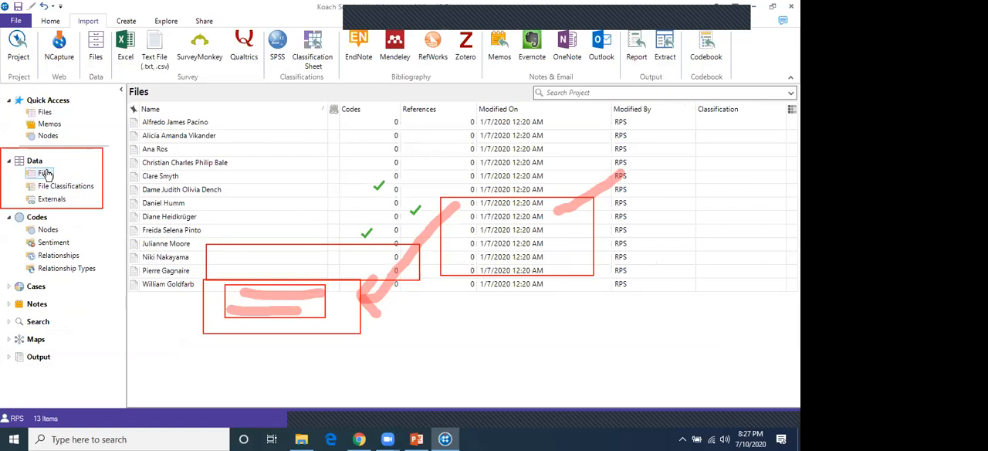
Select all the imported transcripts in the project's Files and delete them
left_click(45, 174)
left_click(174, 126)
key("ctrl+a")
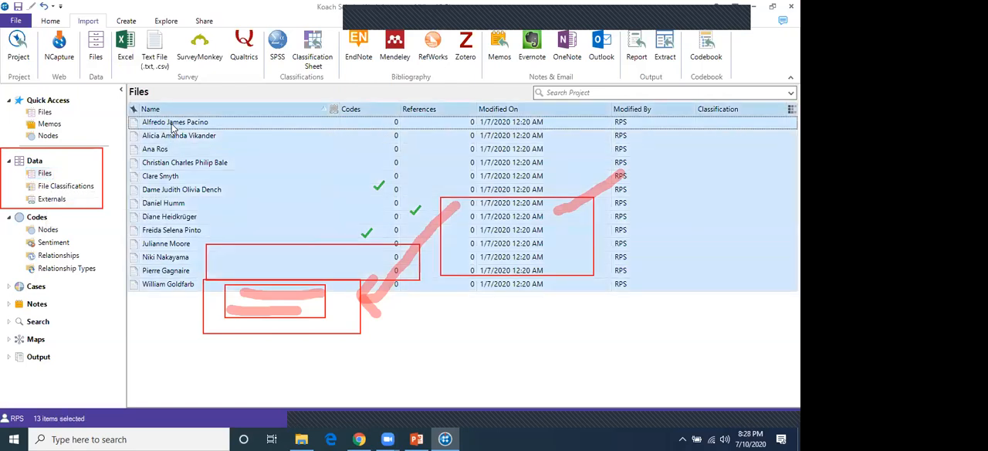
key("Delete")
key("Return")
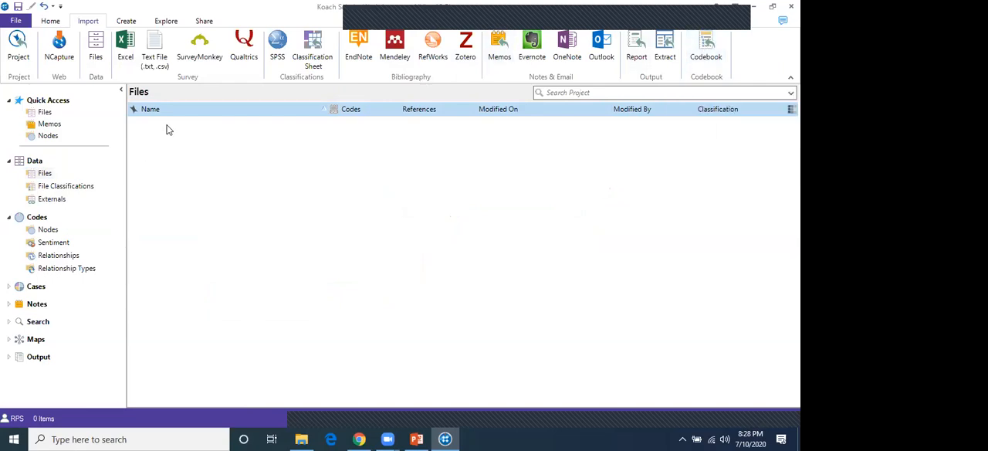
Import all the sample transcripts from File Explorer into the emptied Files of the project again
left_click(45, 177)
left_click(48, 189)
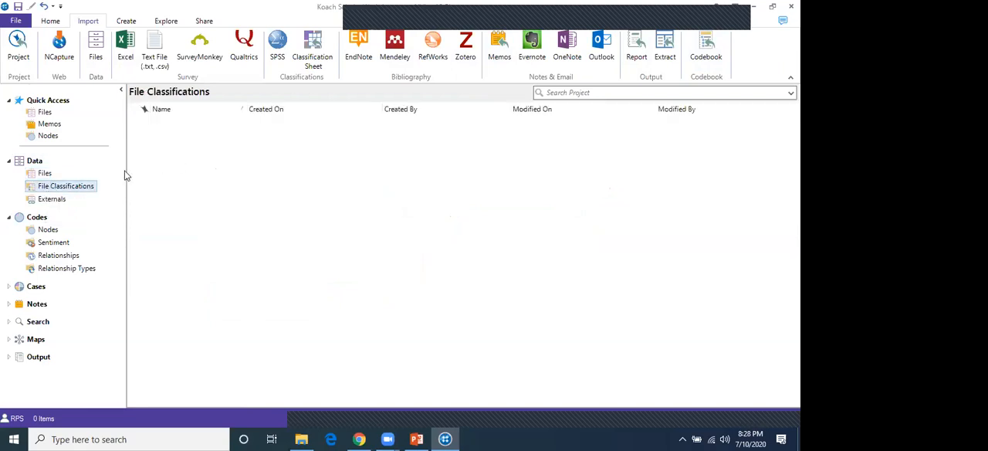
left_click(44, 174)
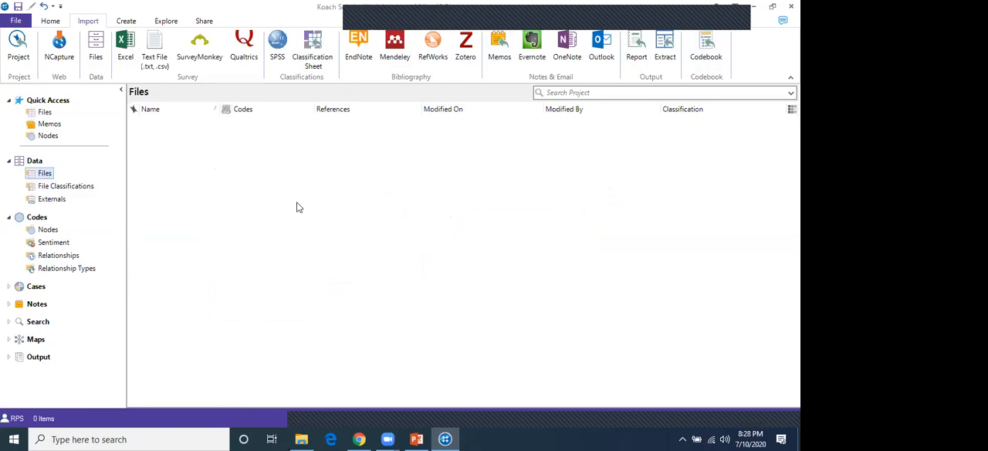
left_click(301, 440)
left_click_drag(135, 108, 233, 199)
key("alt+Tab")
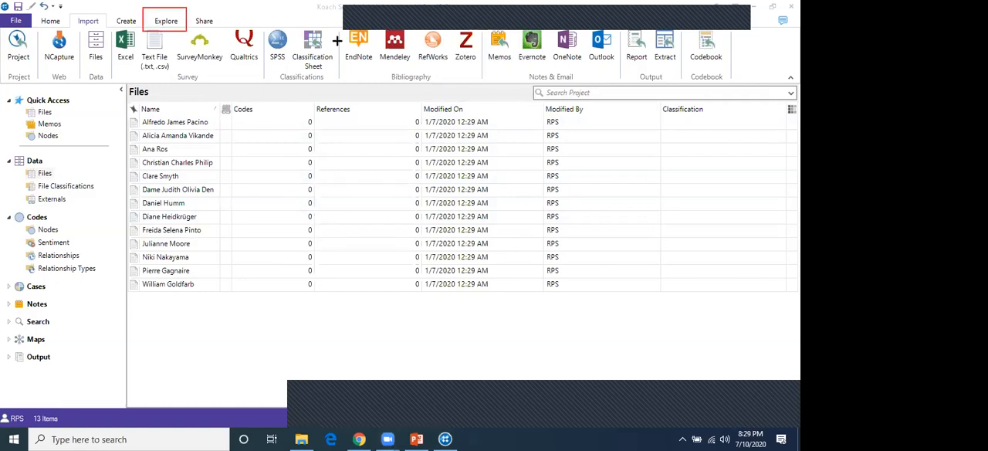
Start a Word Frequency query and outline its display words, minimum length and grouping criteria with red annotation boxes
left_click(171, 22)
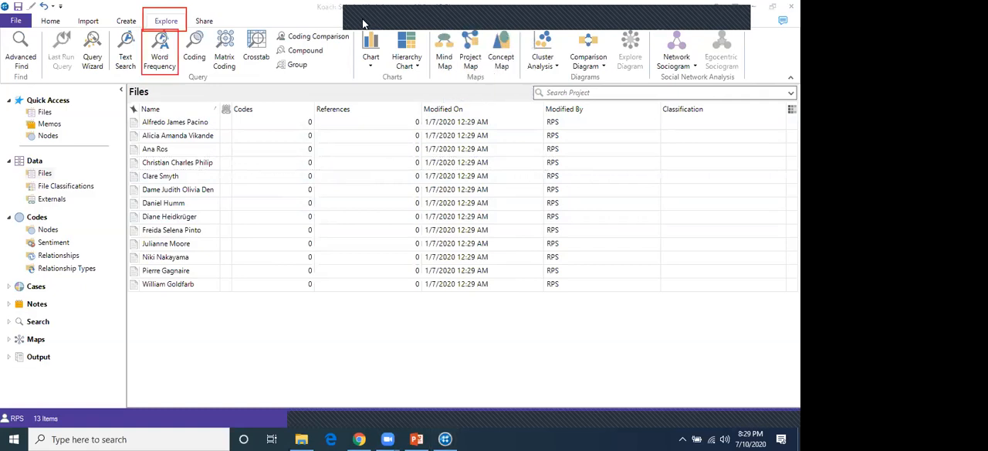
left_click(159, 58)
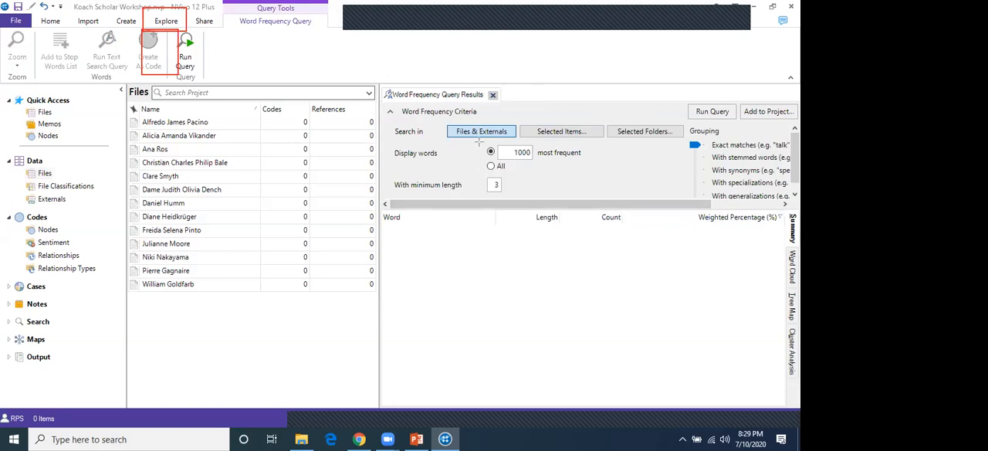
mouse_move(479, 144)
left_mouse_down()
mouse_move(532, 171)
mouse_move(596, 164)
left_mouse_up()
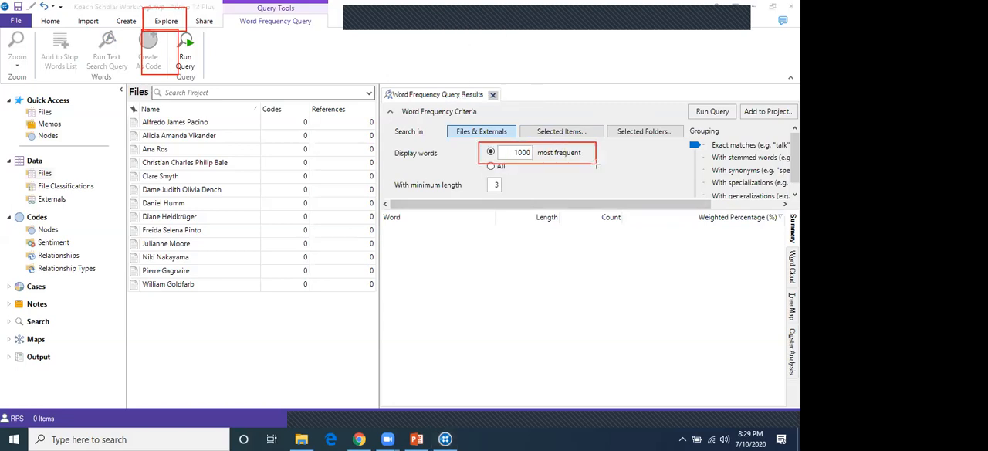
left_click_drag(468, 173, 518, 198)
left_click_drag(685, 123, 797, 206)
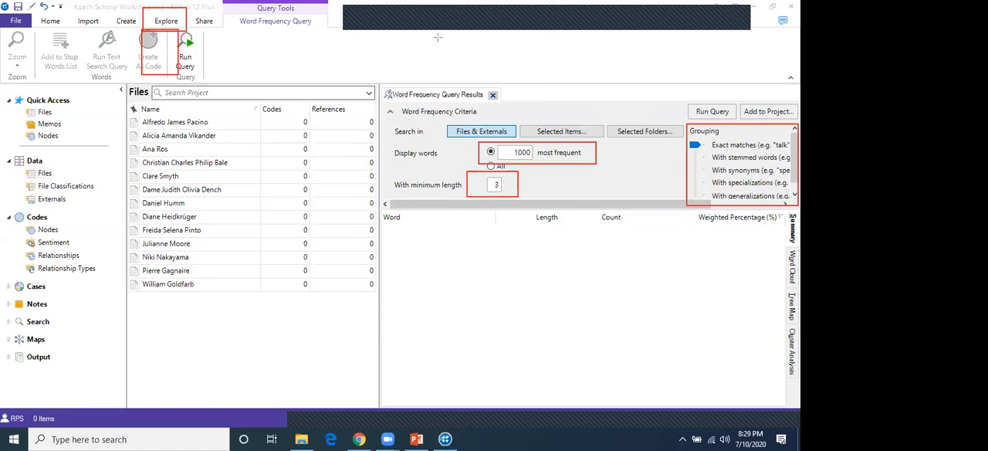
left_click(392, 13)
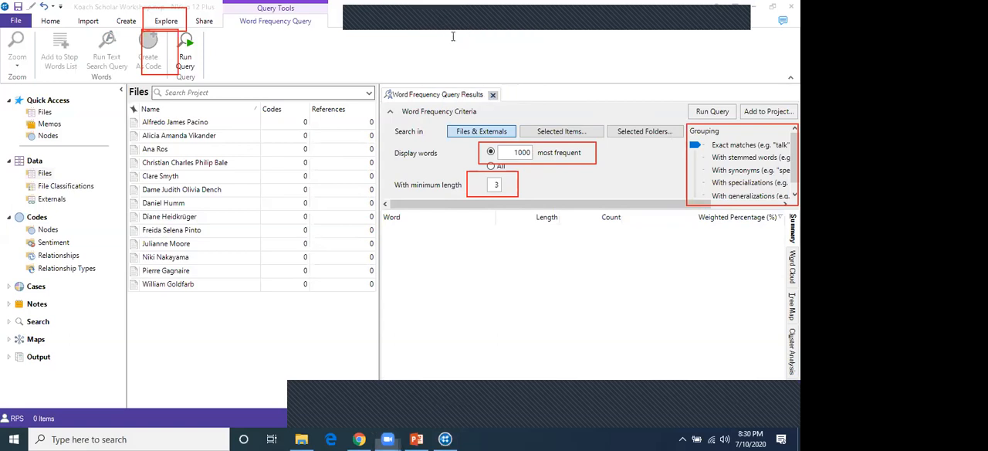
Add the annotation number 1 inside the red box around the display words criterion
left_click(553, 149)
type("1")
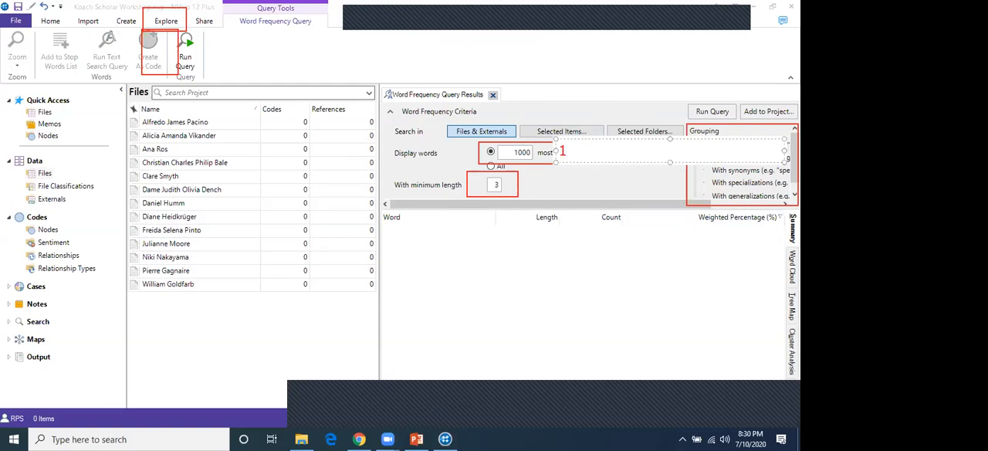
left_click(568, 173)
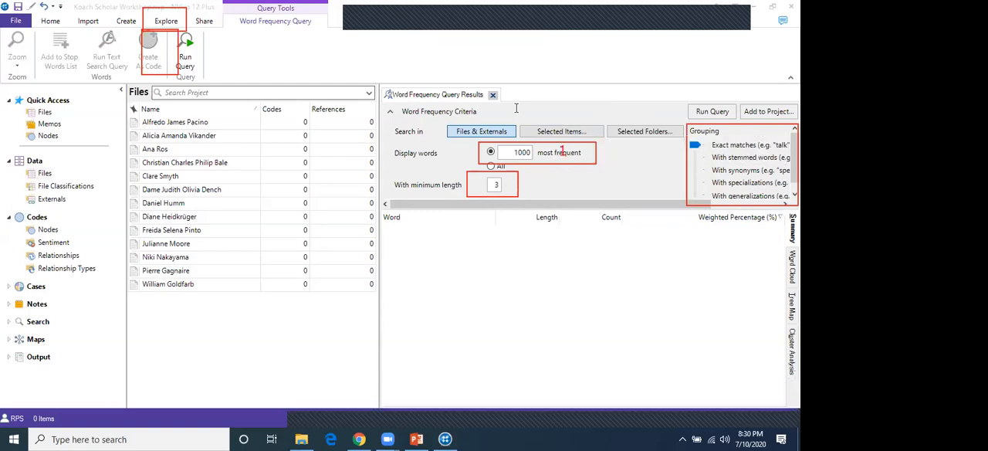
left_click(563, 152)
left_click_drag(607, 165, 553, 171)
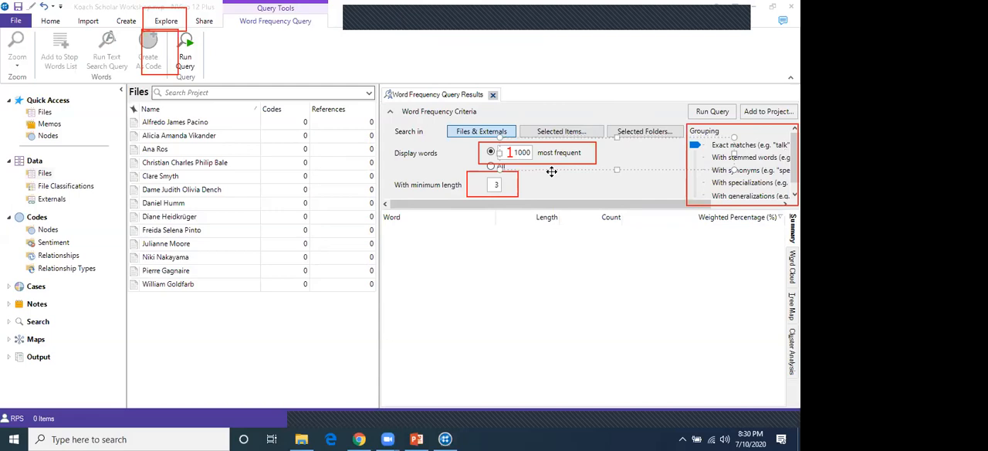
left_click(366, 22)
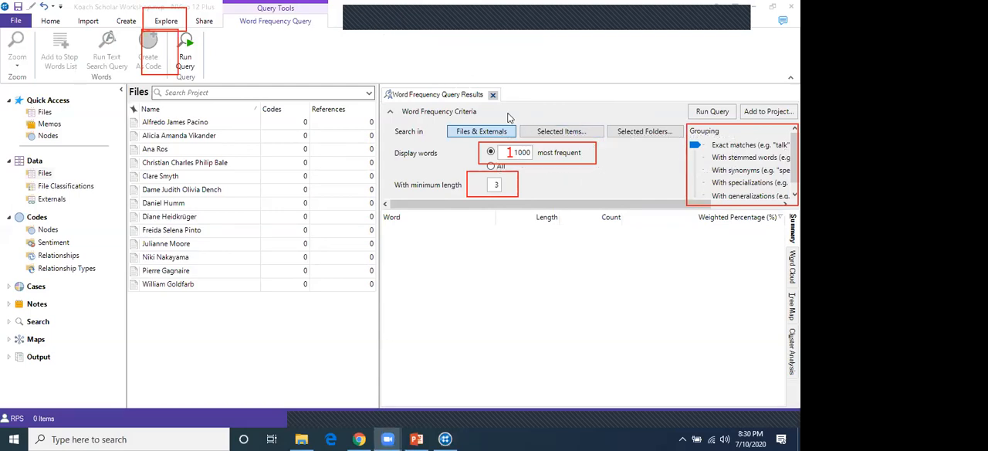
Limit the query's displayed words to the 100 most frequent, briefly trying the All option
left_click(523, 153)
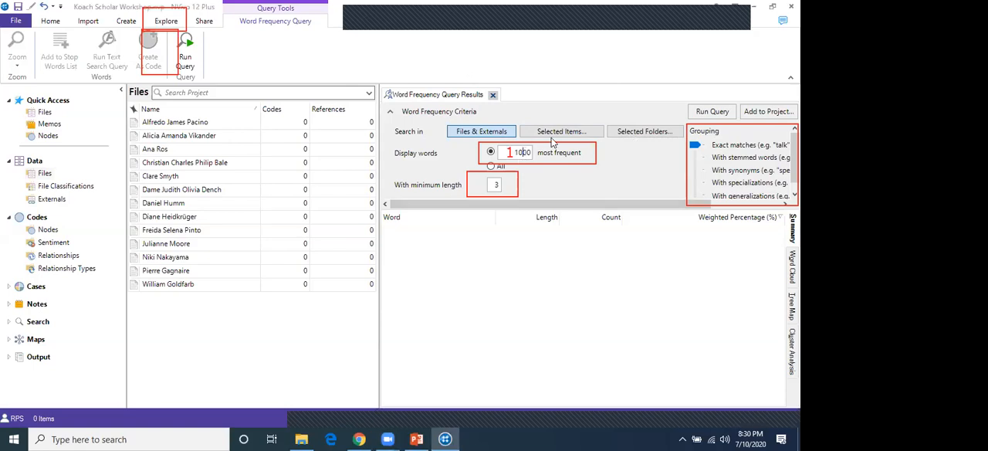
key("ctrl+a")
type("100")
left_click(496, 186)
double_click(497, 185)
left_click(491, 168)
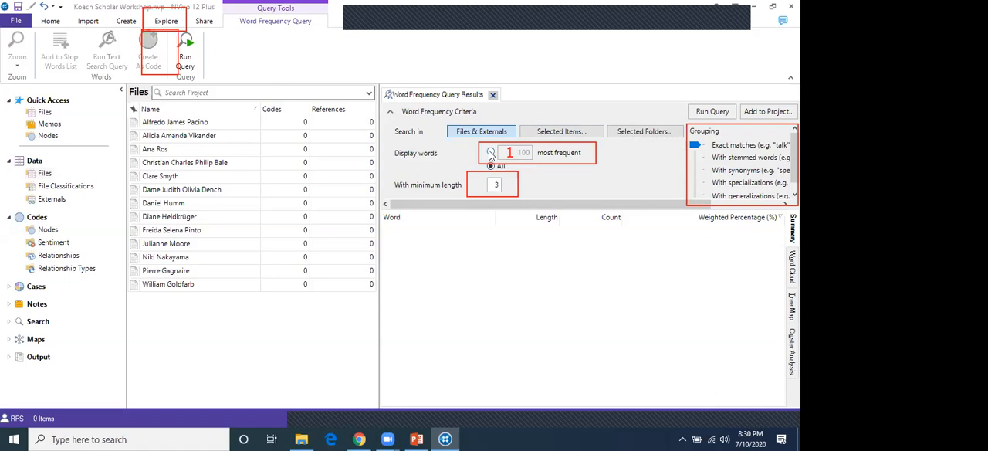
left_click(492, 153)
Set the minimum word length to 6 and mark that criterion with the annotation number 2
left_click(492, 187)
key("BackSpace")
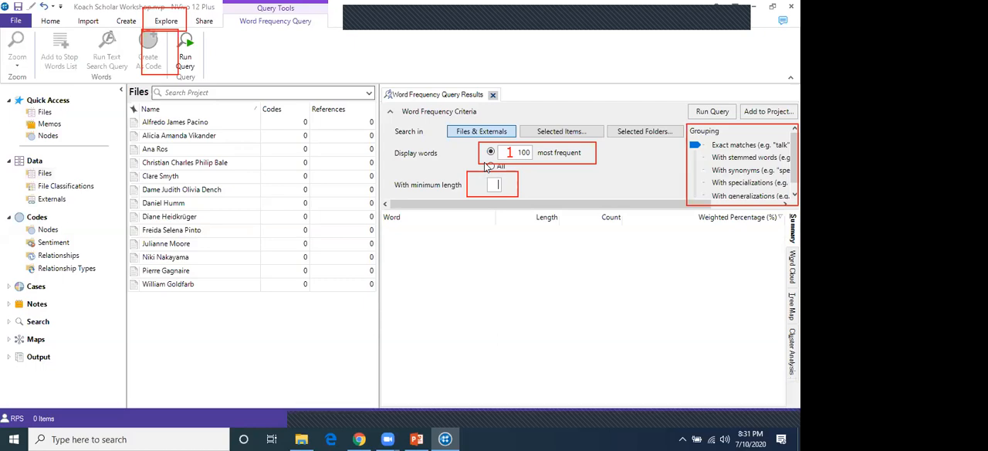
type("6")
left_click(476, 183)
type("2")
left_click(431, 165)
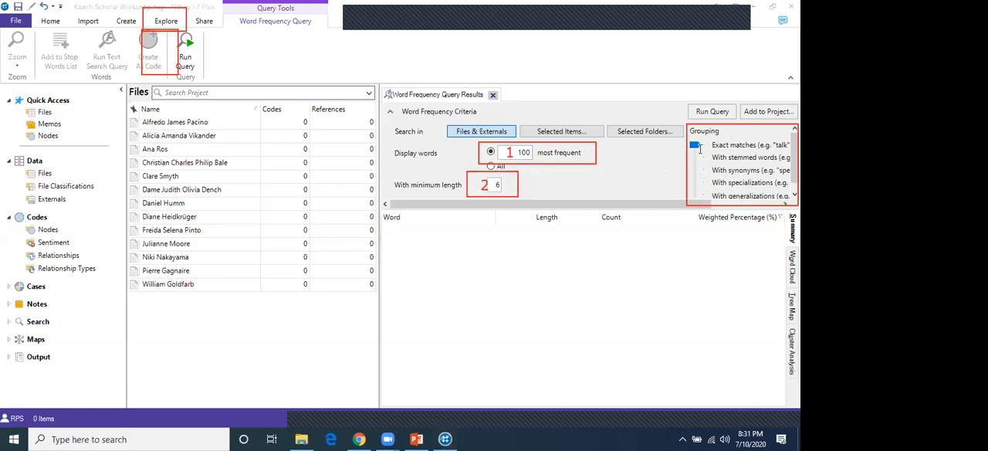
Mark the Grouping criterion with the annotation number 3
left_click(738, 134)
type("3")
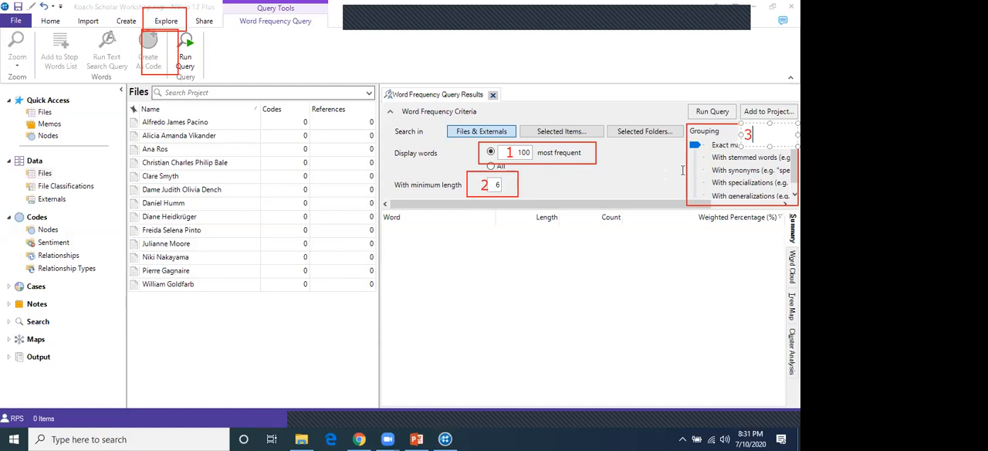
left_click(660, 166)
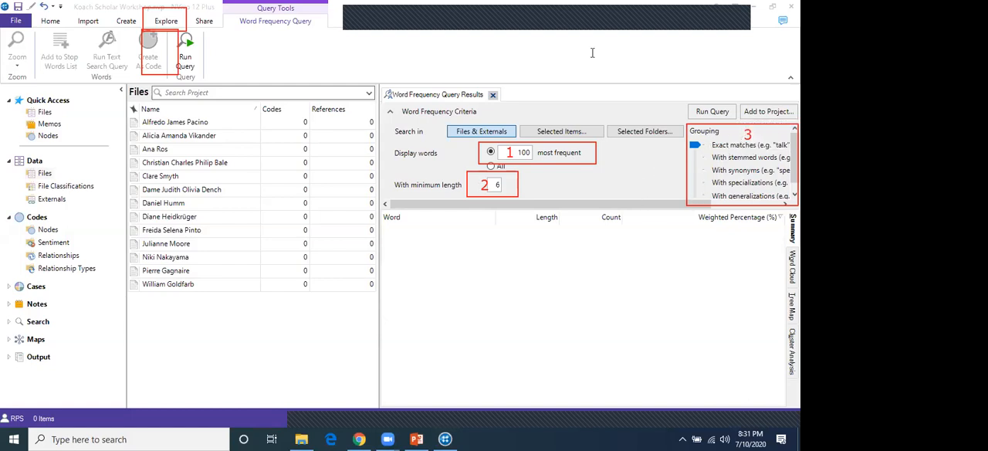
Move the grouping level through synonyms, specializations and generalizations, and set it to With stemmed words
mouse_move(633, 204)
left_mouse_down()
mouse_move(689, 222)
mouse_move(661, 209)
mouse_move(673, 206)
left_mouse_up()
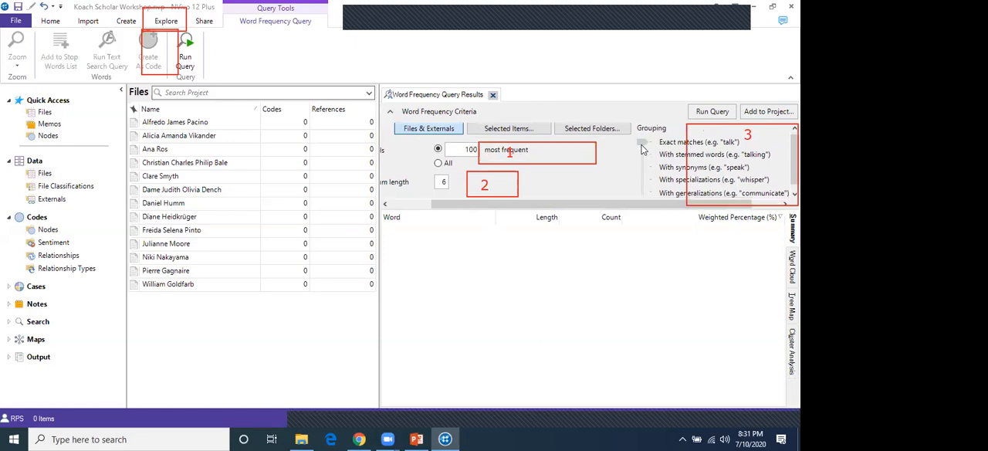
left_click_drag(643, 148, 643, 155)
left_click(643, 154)
left_click_drag(644, 157, 643, 167)
left_click_drag(642, 166, 643, 179)
left_click_drag(642, 183, 643, 193)
left_click_drag(639, 195, 637, 170)
left_click(421, 131)
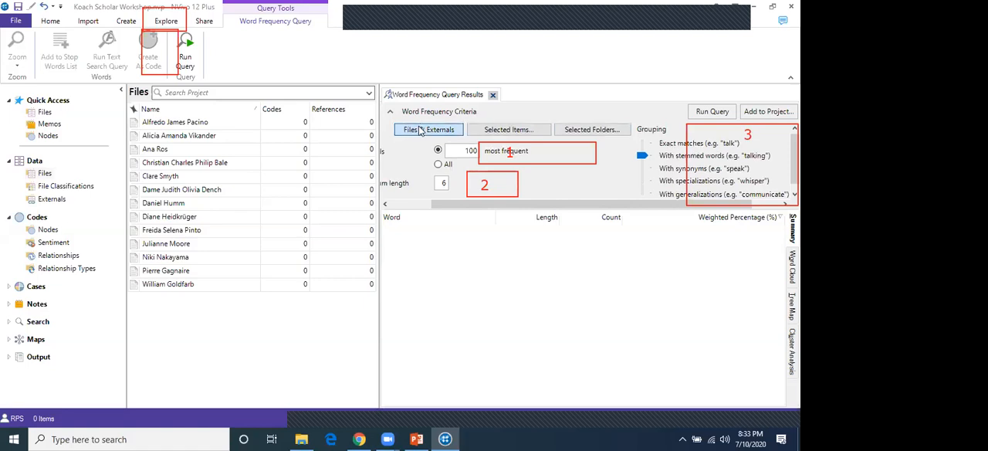
left_click(607, 131)
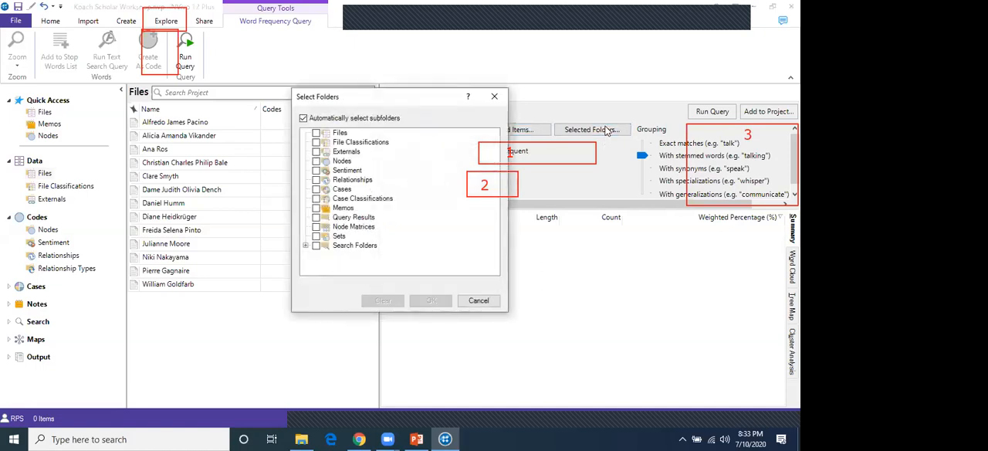
left_click(316, 133)
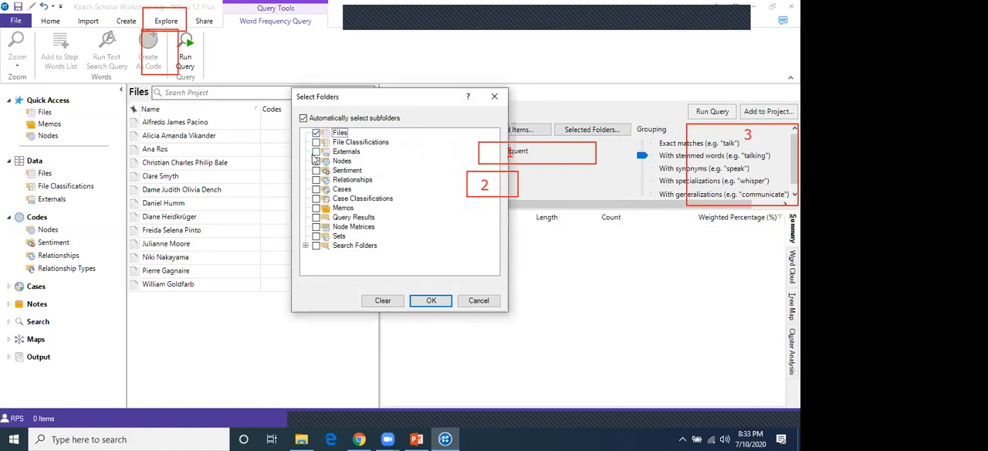
left_click(479, 300)
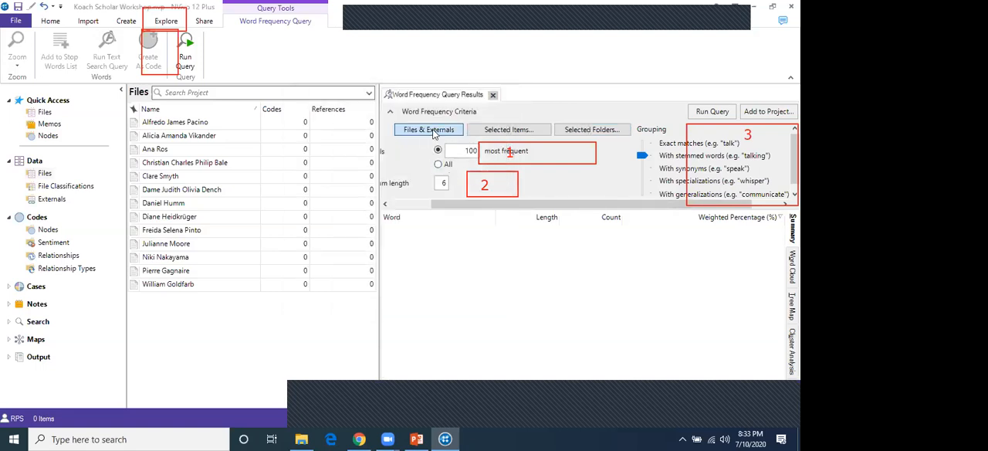
Restrict the query's search to selected items, including every transcript in the Files folder
left_click(508, 129)
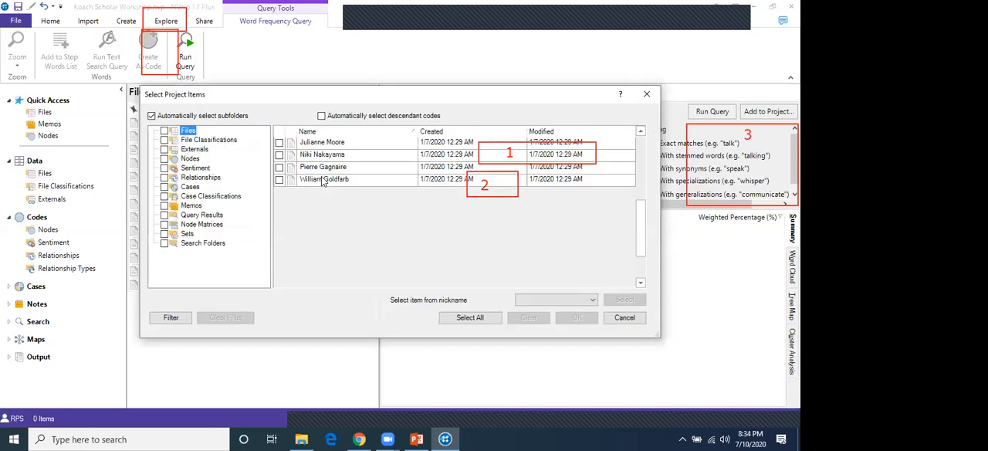
left_click(322, 116)
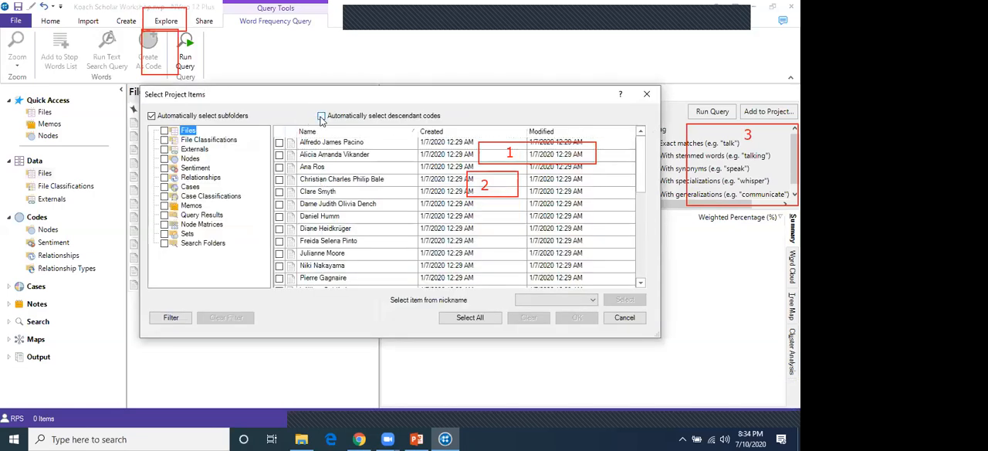
left_click(280, 145)
left_click(280, 143)
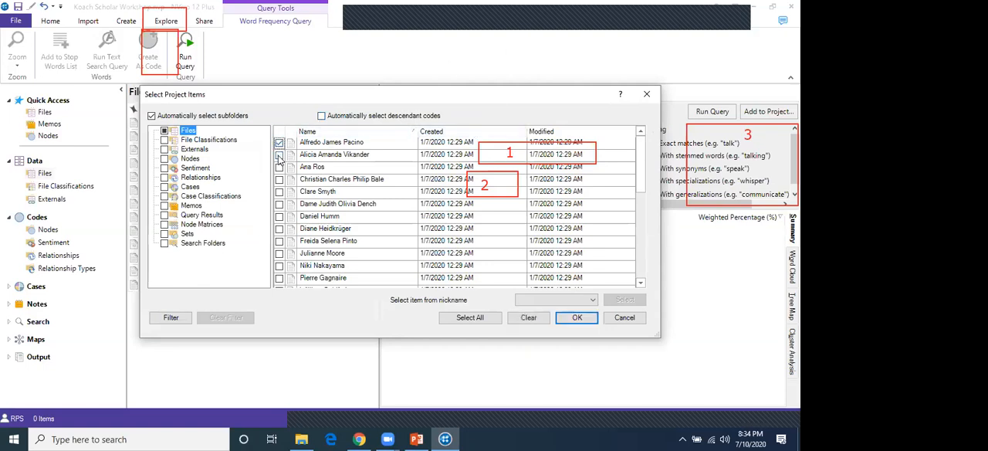
left_click(166, 133)
left_click(575, 318)
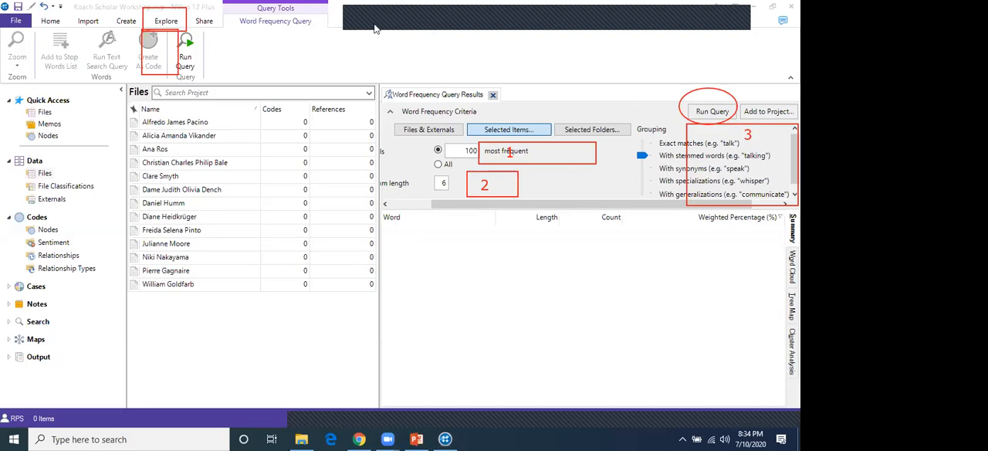
Run the word frequency query, widen the Word column of the results and select the word "really"
left_click(710, 112)
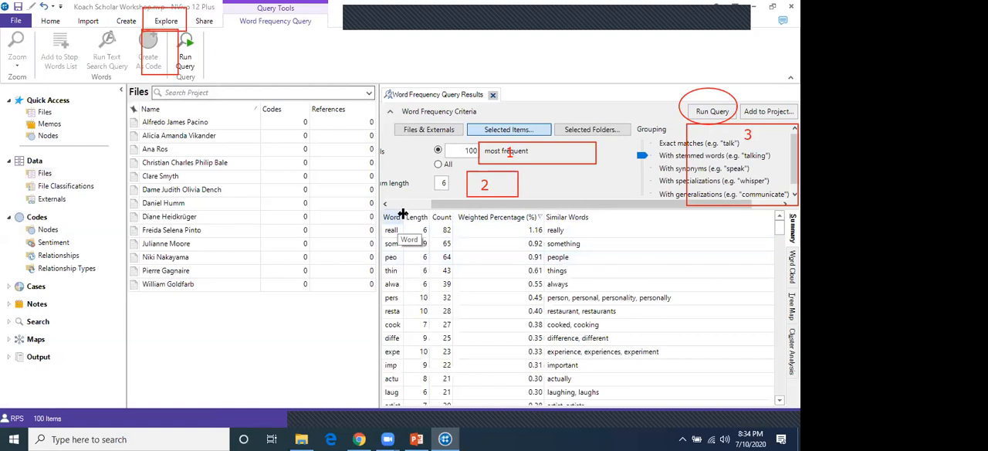
left_click_drag(402, 214, 427, 222)
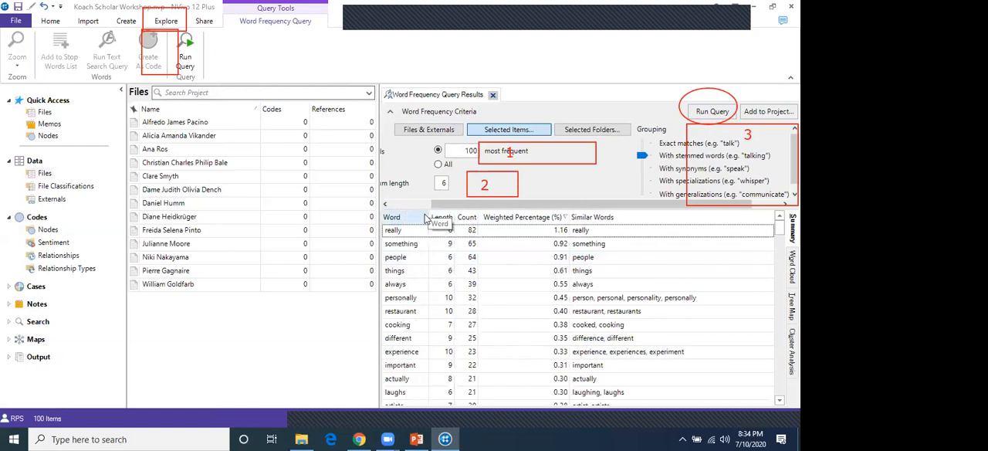
left_click(409, 231)
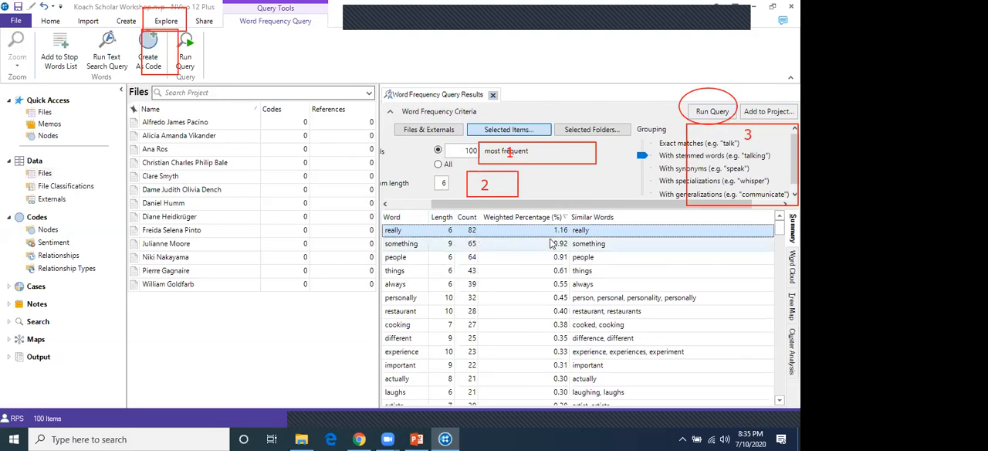
left_click(240, 163)
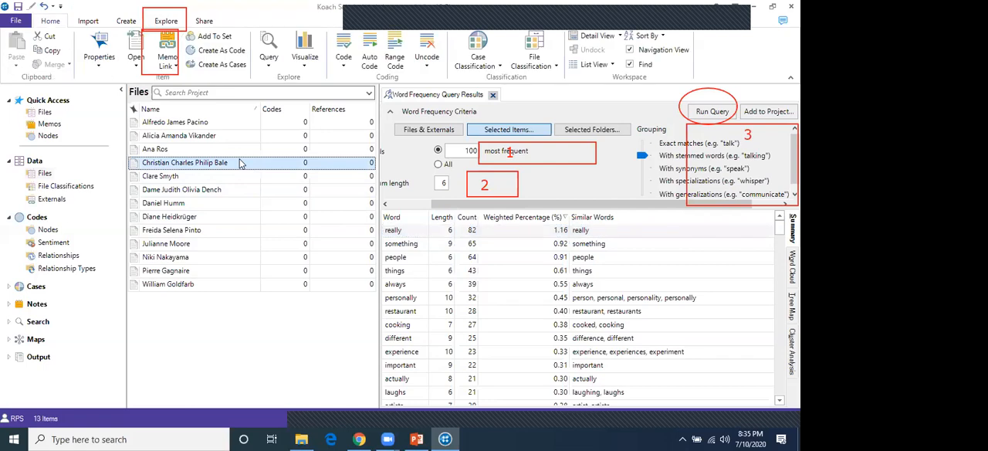
key("ctrl+a")
left_click(224, 319)
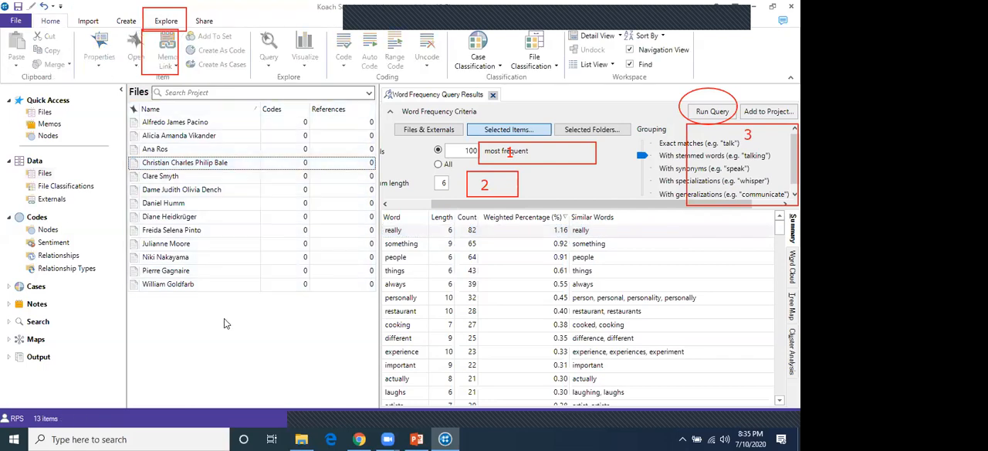
Examine the word frequency results from the most to the least frequent words, comparing length, count, weighted percentage and similar words
left_click(583, 231)
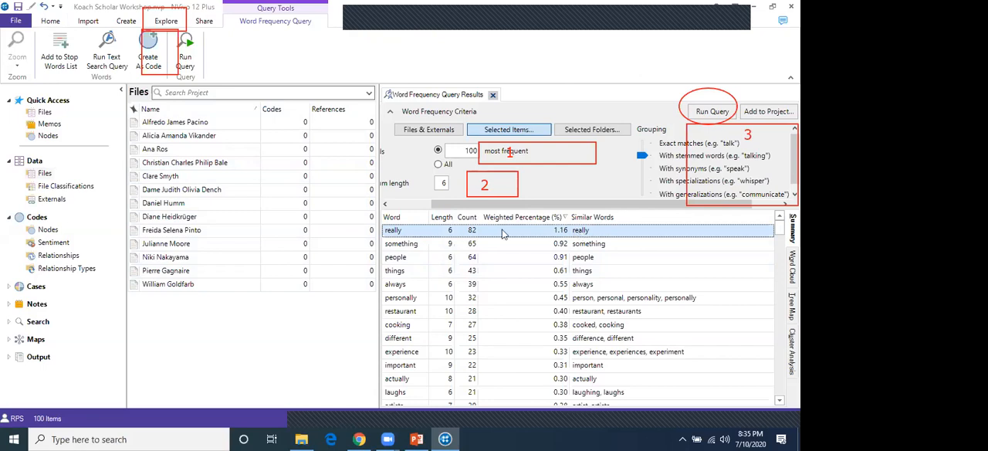
left_click(422, 246)
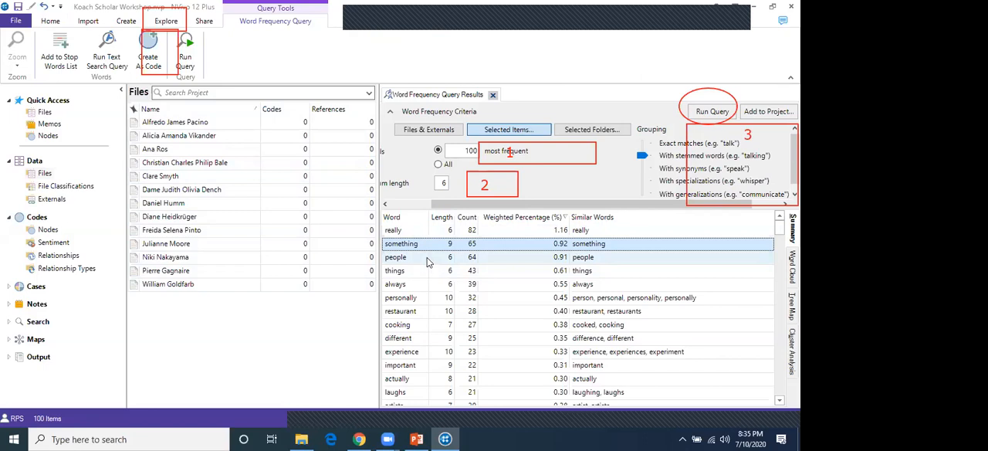
left_click(419, 286)
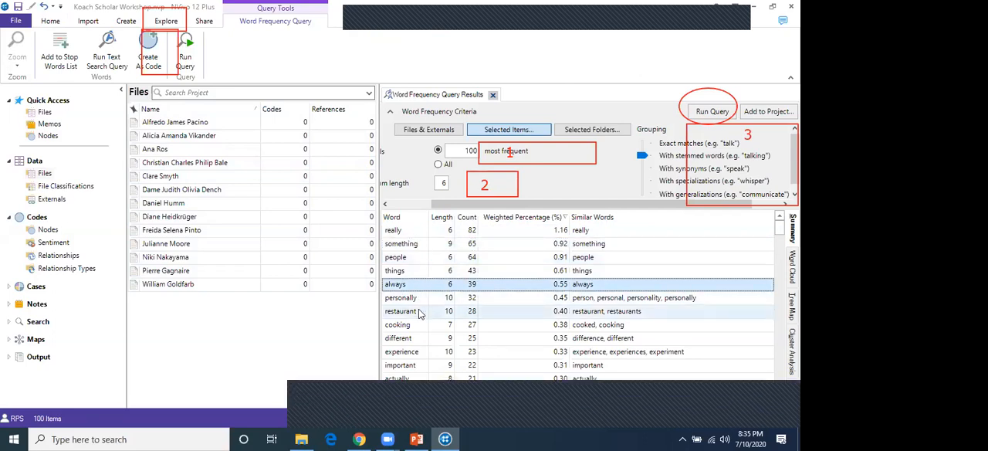
scroll(419, 315, "down", 3)
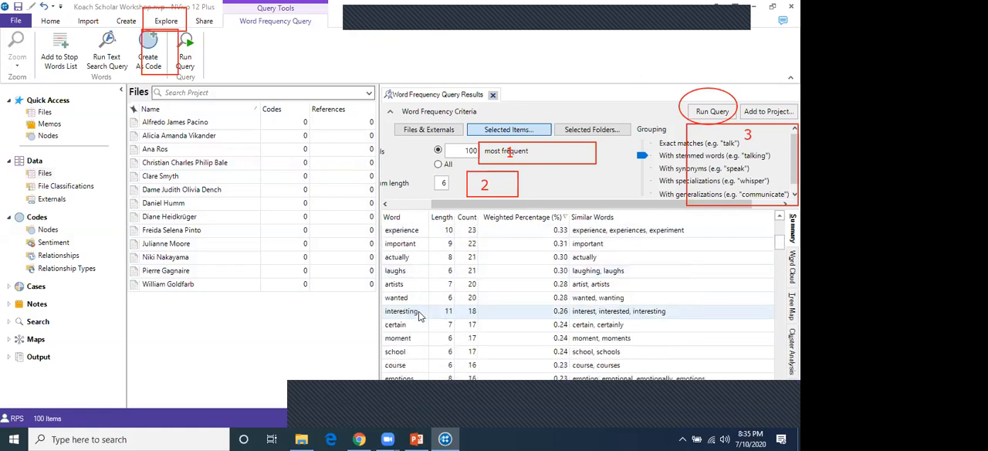
scroll(420, 315, "up", 3)
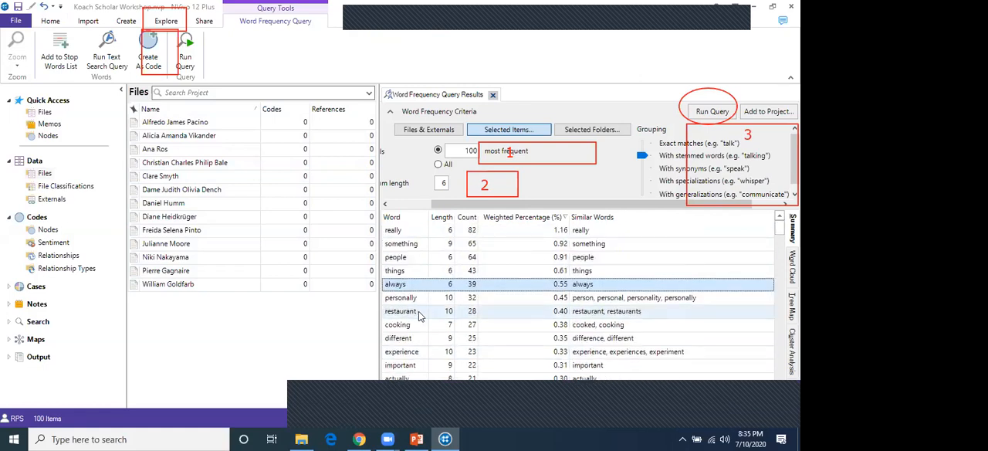
left_click(419, 245)
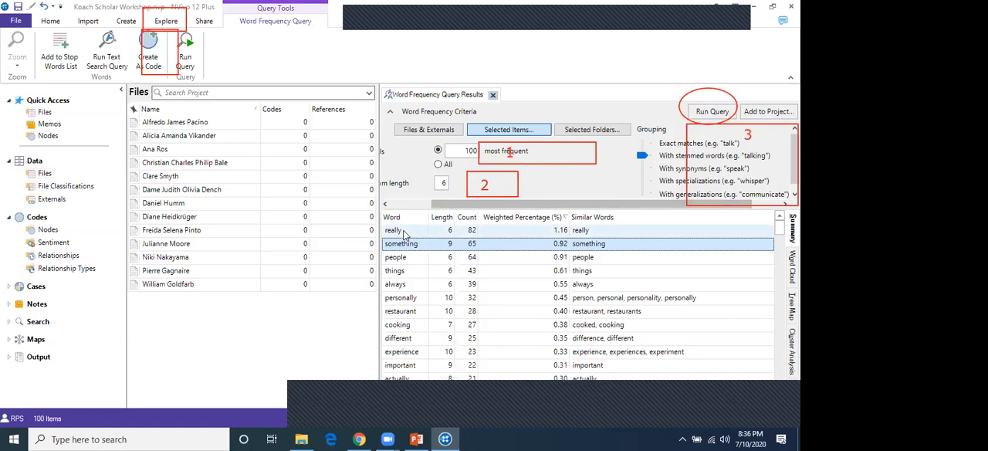
scroll(422, 260, "down", 8)
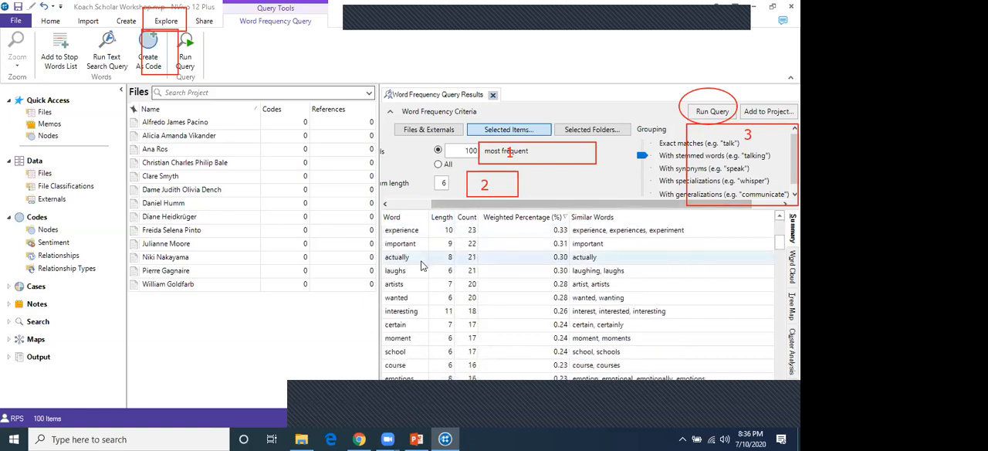
scroll(421, 265, "down", 20)
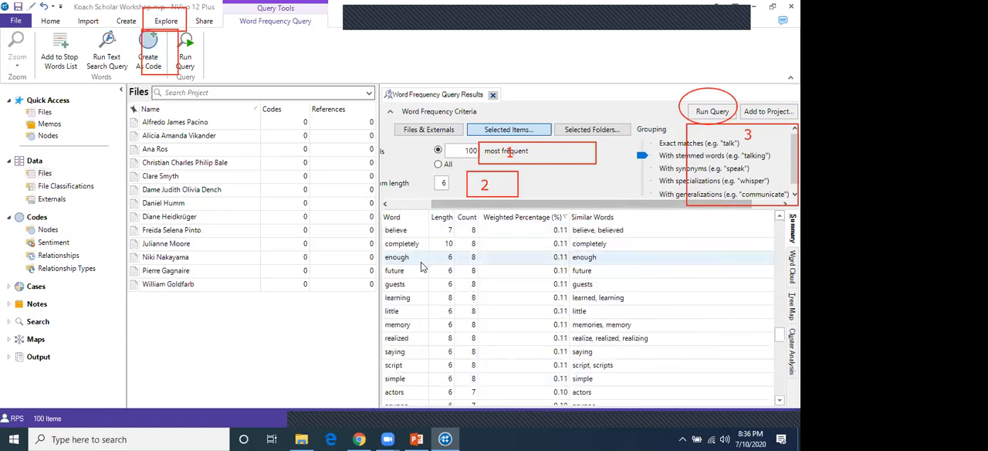
scroll(421, 263, "up", 1)
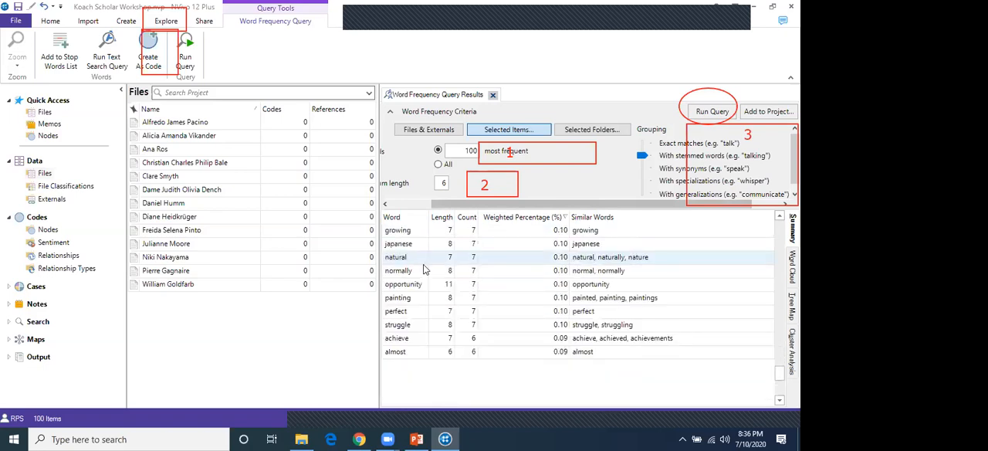
left_click(408, 357)
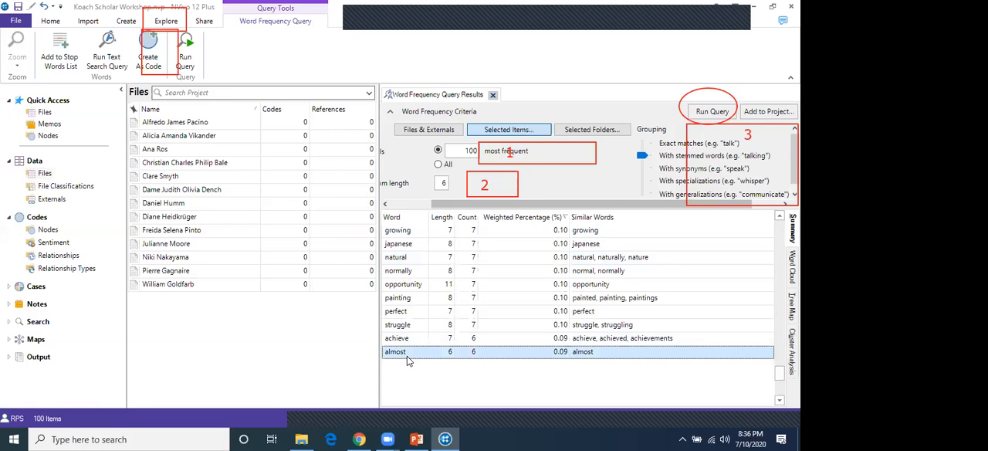
scroll(403, 301, "up", 20)
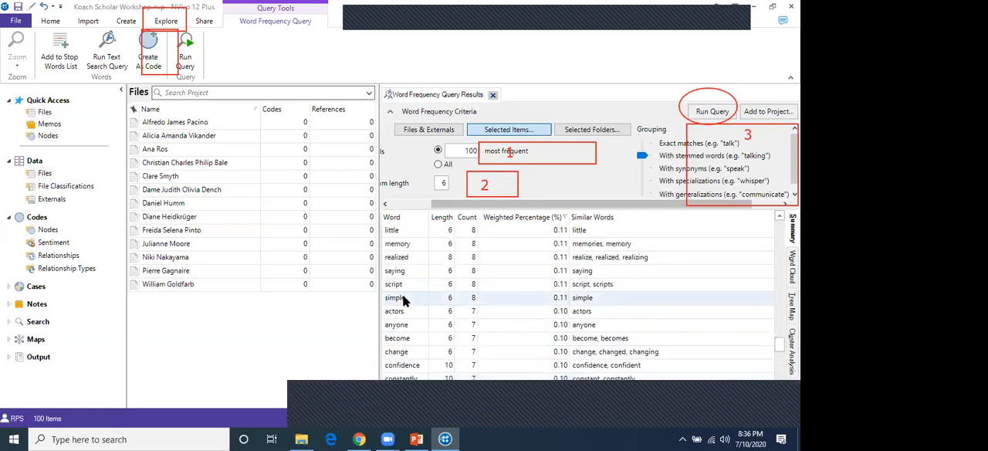
scroll(404, 301, "up", 2)
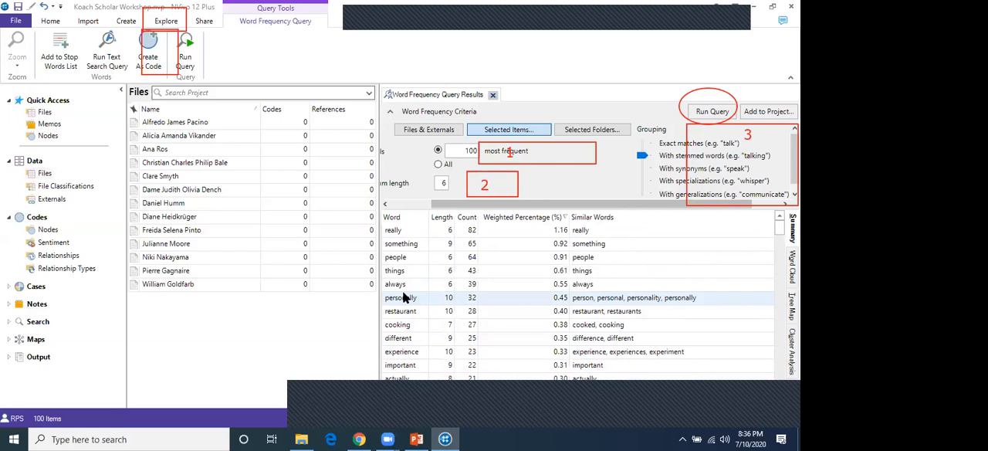
Add the word "always" to the stop words list and rerun the word frequency query
left_click(408, 287)
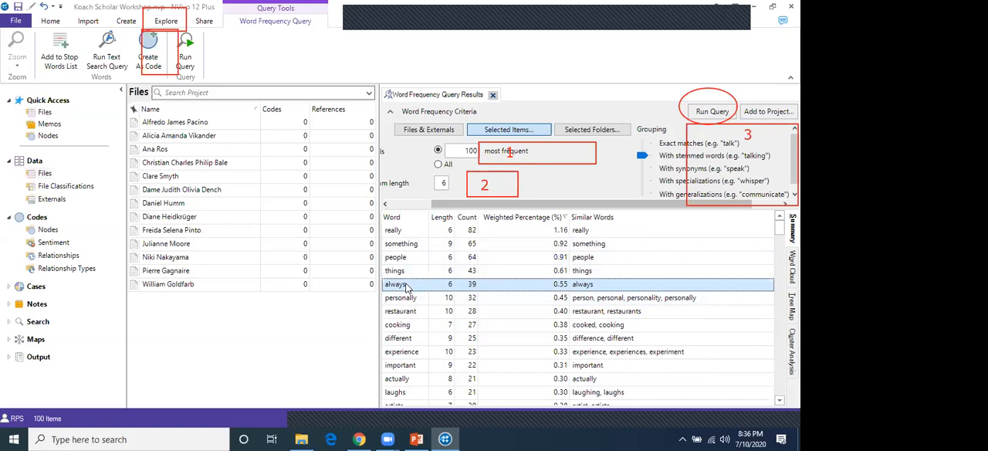
right_click(408, 288)
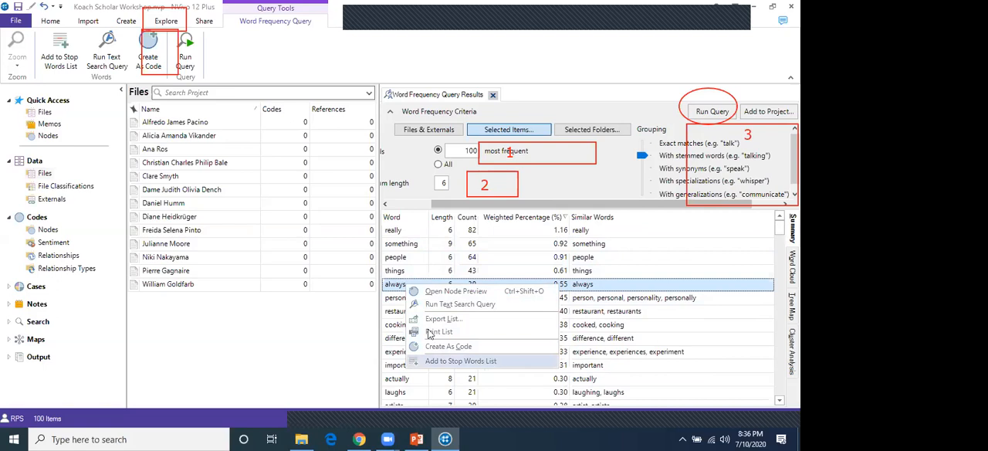
left_click(395, 287)
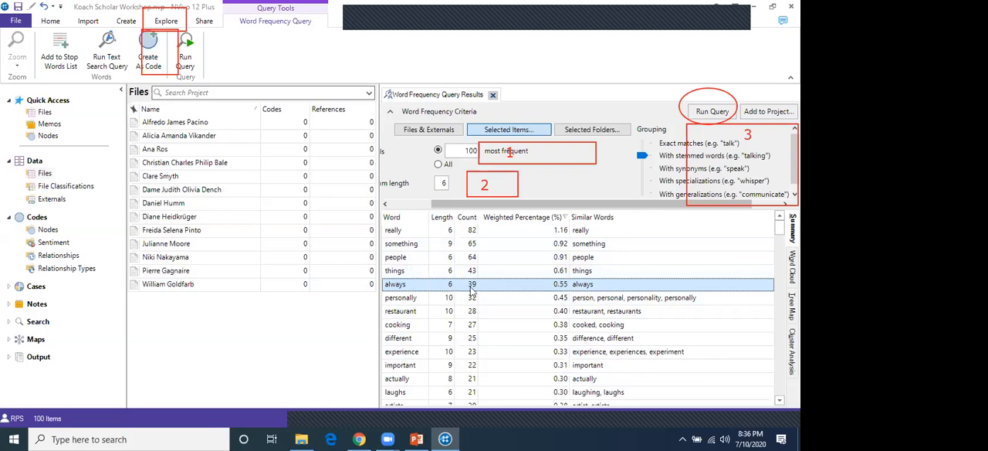
right_click(410, 288)
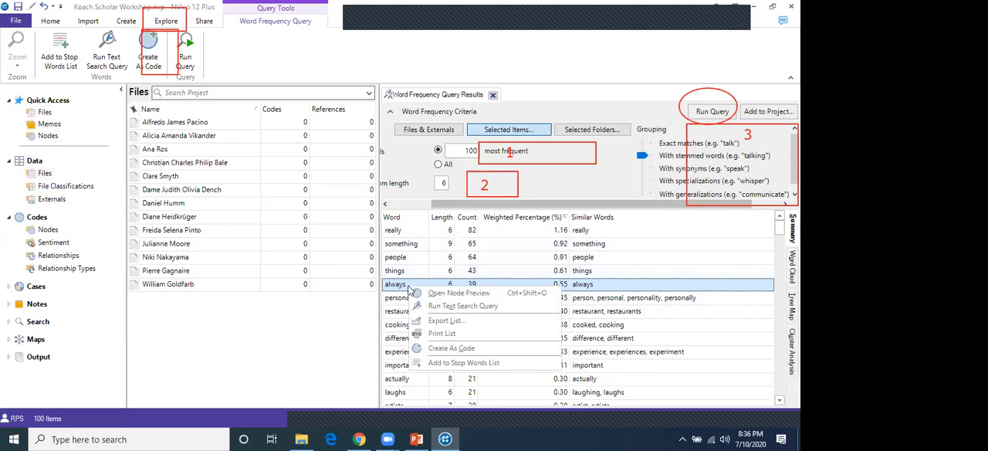
left_click(477, 365)
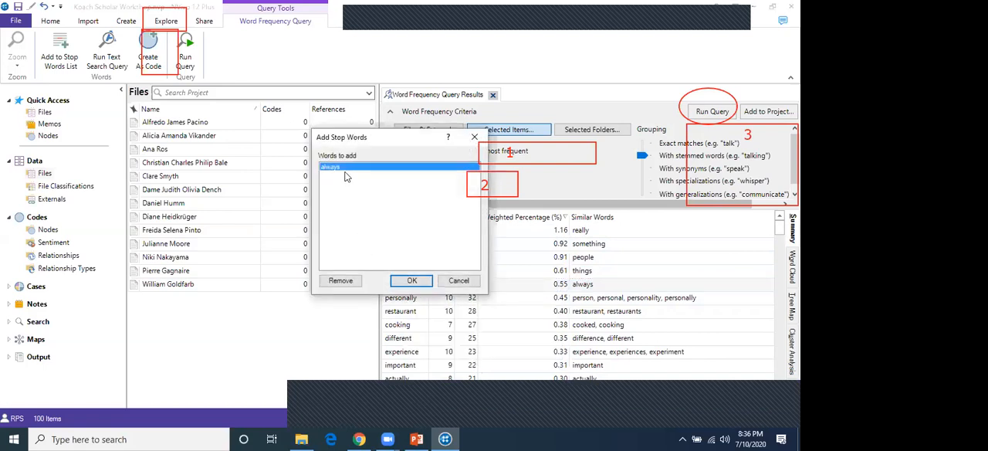
left_click(422, 284)
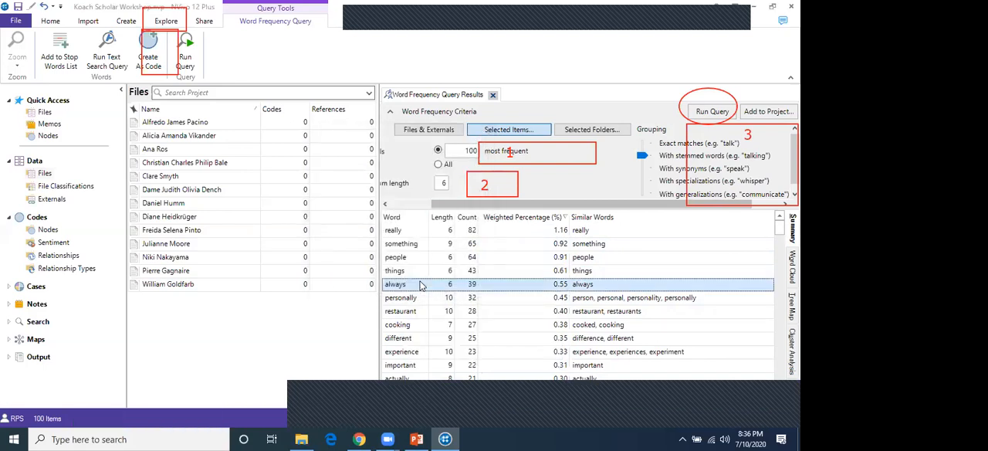
left_click(714, 113)
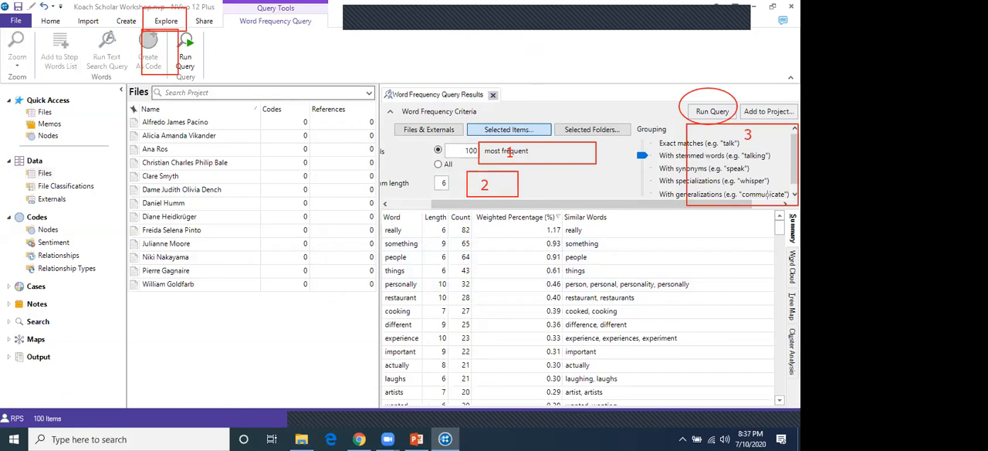
Outline the result views from Summary to Cluster Analysis with a red rectangle and inspect the results as a word cloud
mouse_move(766, 206)
left_mouse_down()
mouse_move(799, 271)
mouse_move(799, 384)
left_mouse_up()
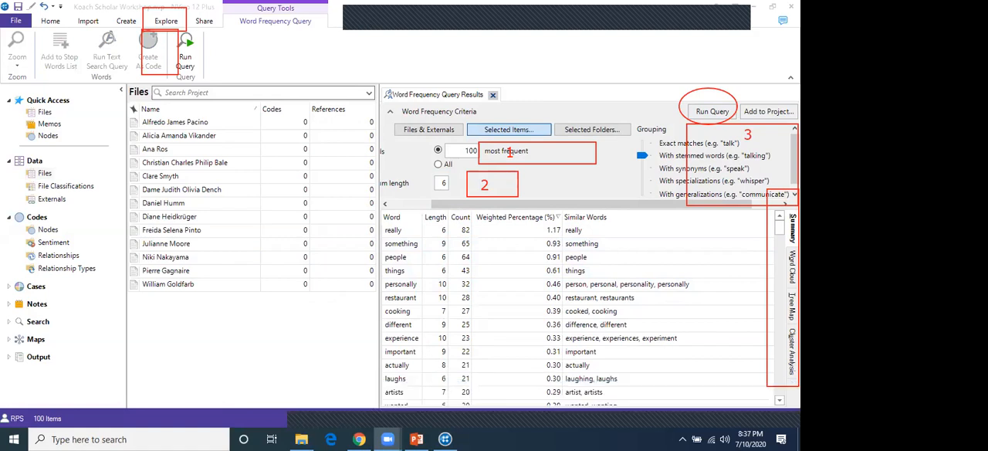
left_click(793, 267)
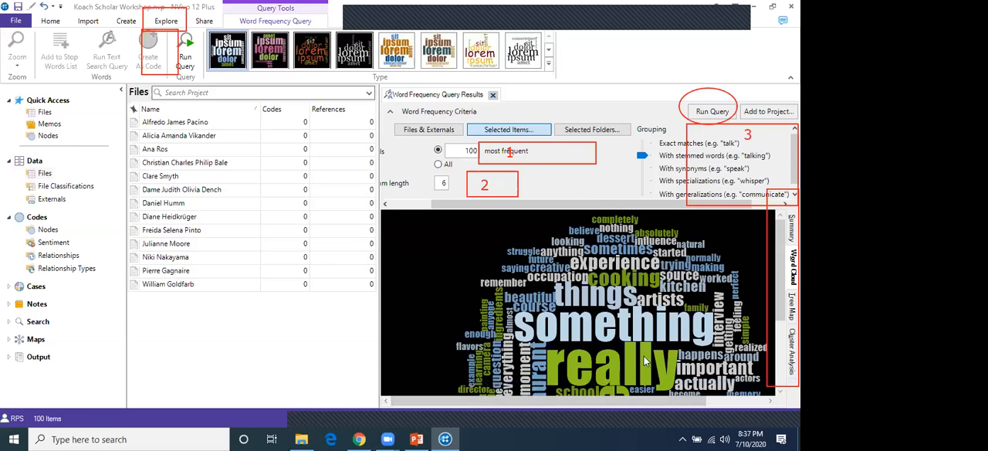
scroll(721, 309, "down", 3)
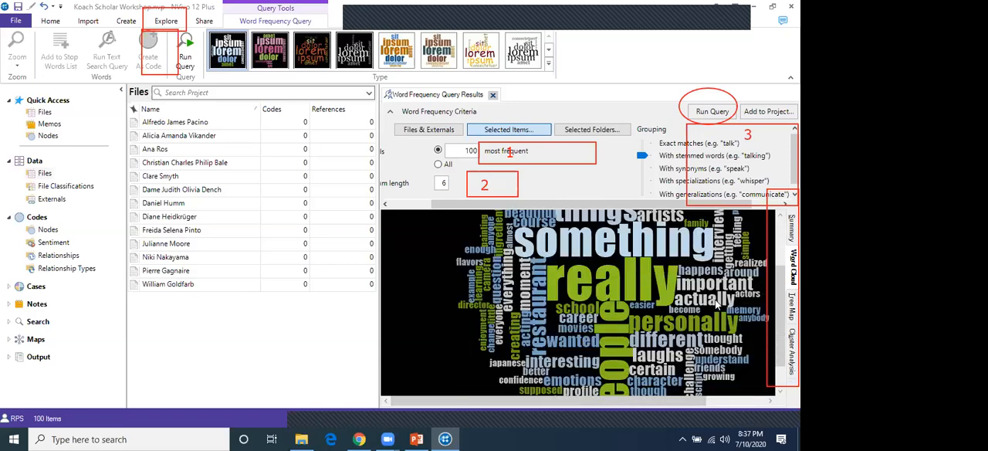
scroll(709, 308, "down", 3)
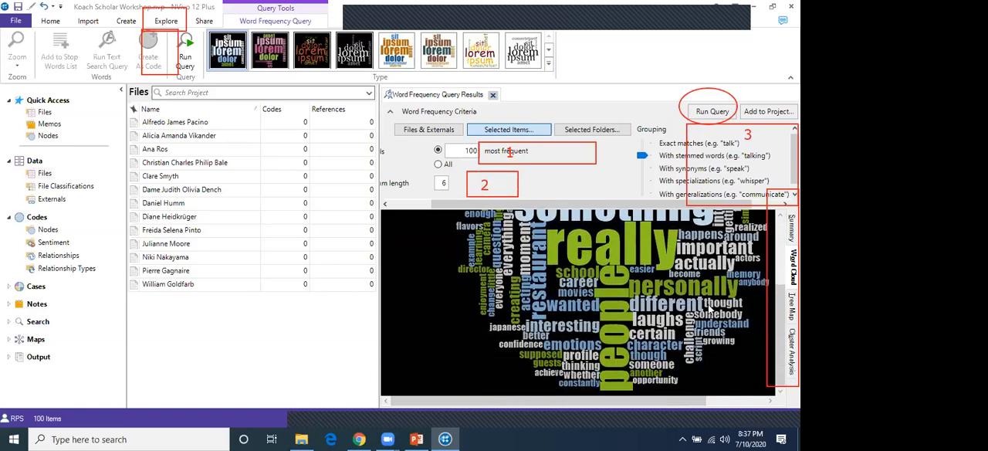
scroll(708, 307, "up", 2)
scroll(709, 307, "down", 2)
scroll(709, 307, "up", 2)
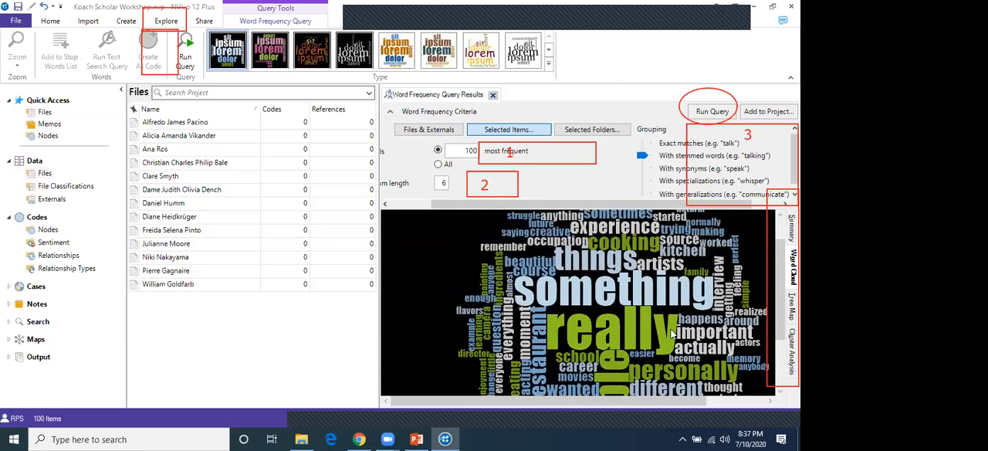
mouse_move(651, 406)
left_mouse_down()
mouse_move(683, 409)
mouse_move(644, 408)
left_mouse_up()
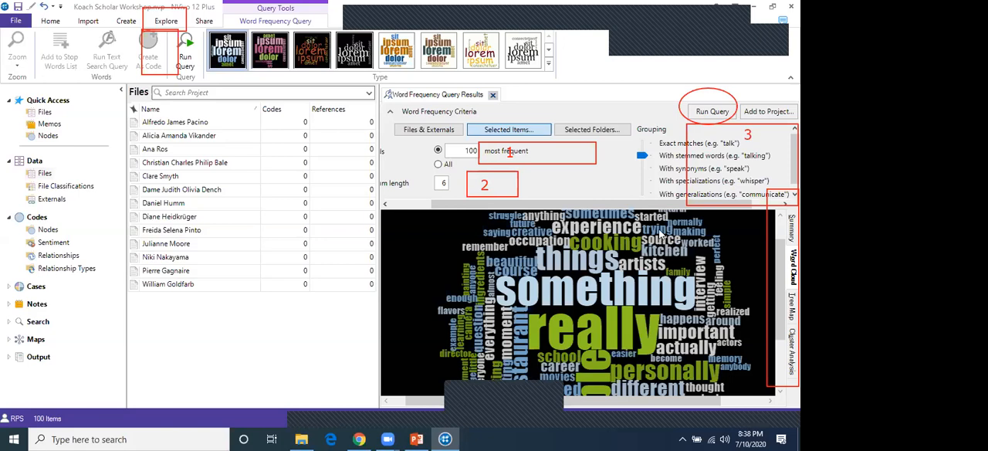
Return to the results summary, set the minimum word length to 8 and rerun the query
left_click(792, 228)
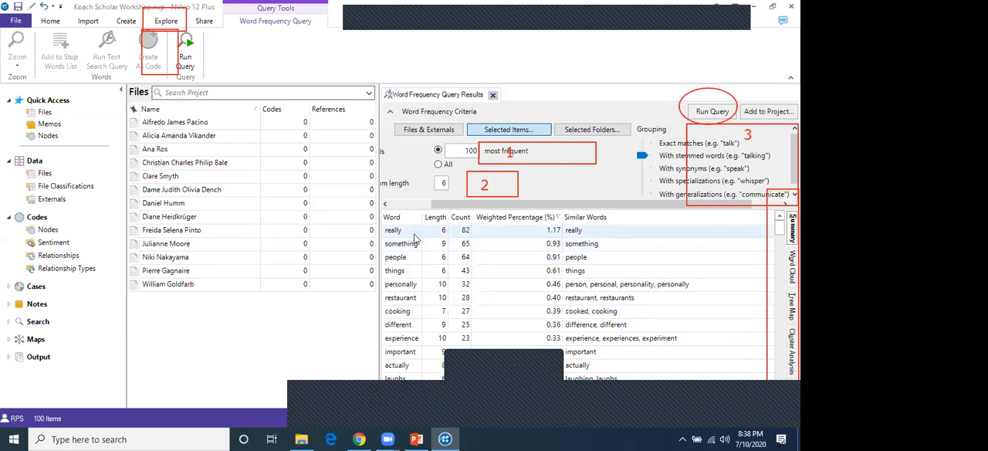
double_click(443, 182)
type("8")
left_click(704, 113)
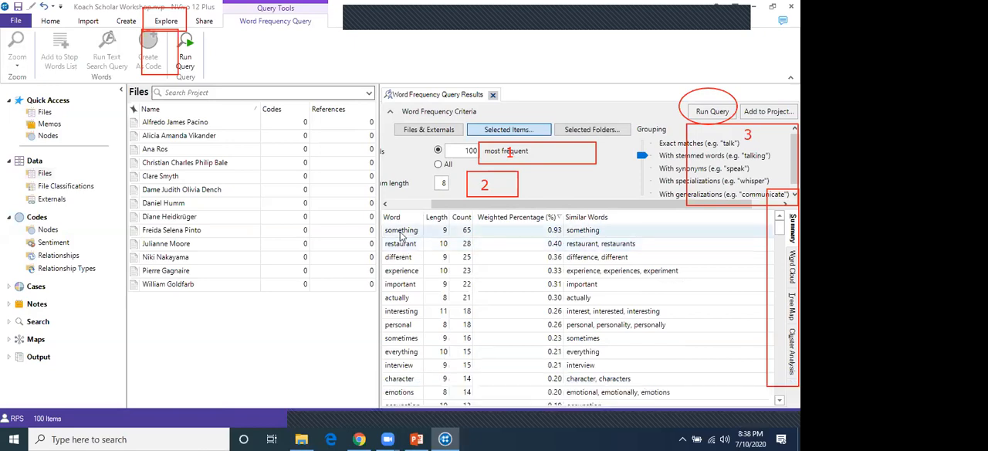
Add the word "something" to the stop words list and rerun the word frequency query
left_click(401, 231)
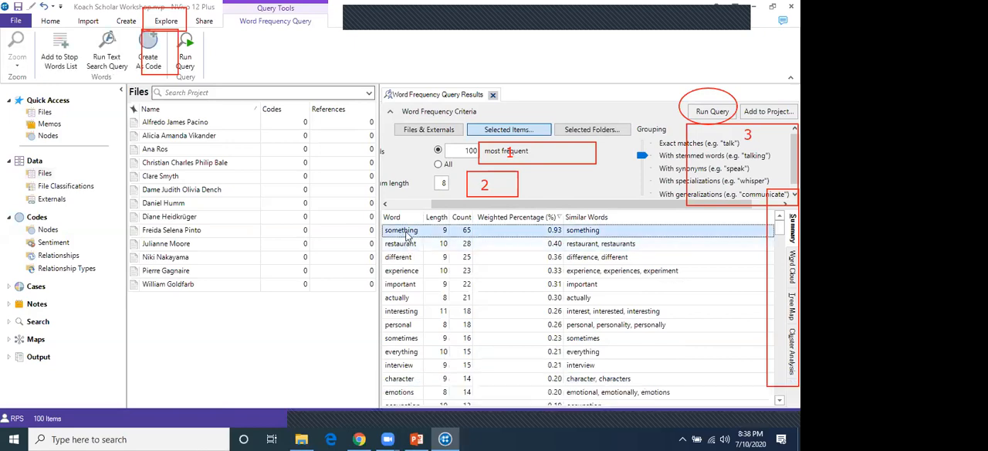
right_click(407, 232)
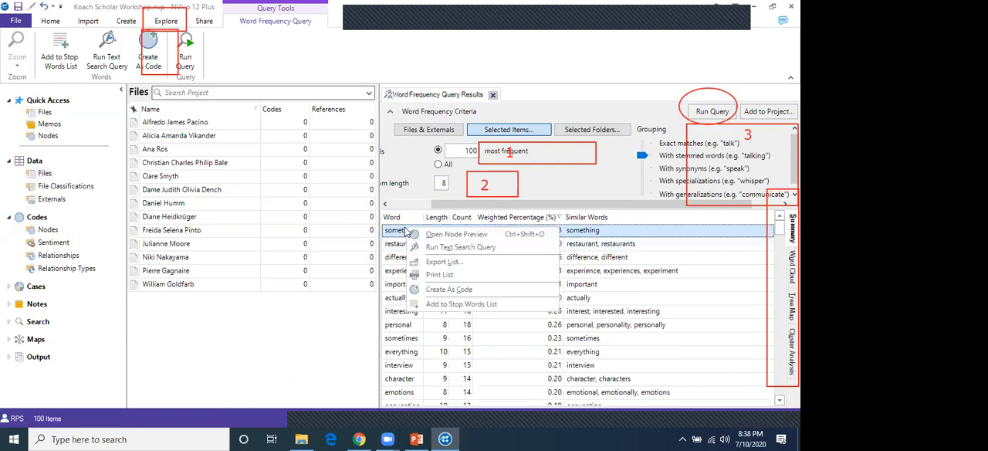
left_click(453, 307)
left_click(412, 279)
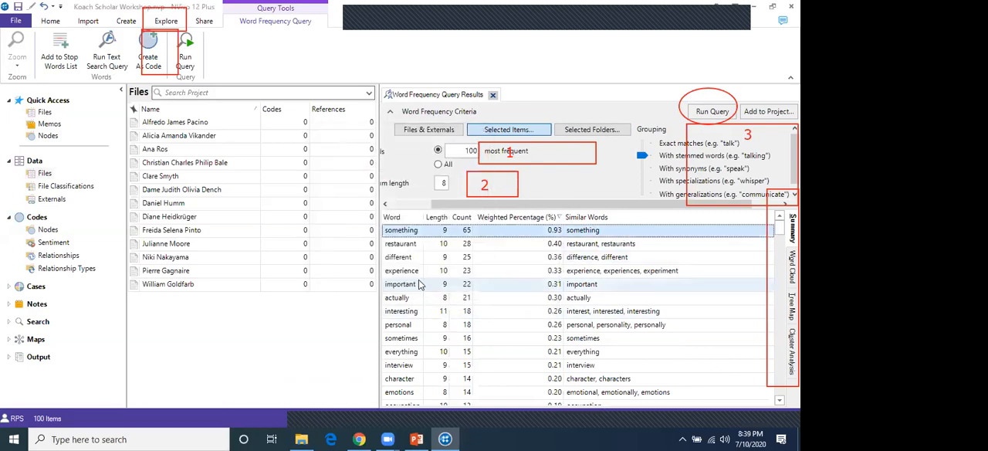
left_click(710, 112)
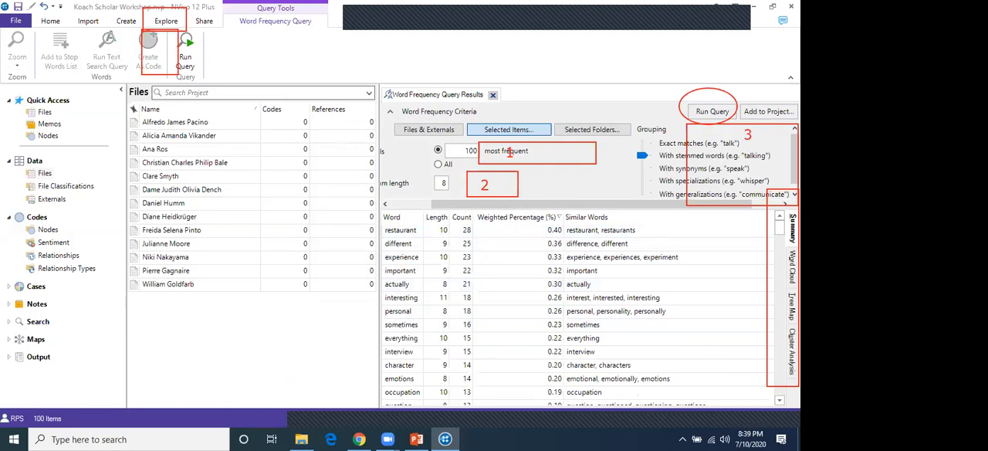
Display the updated results as a word cloud and outline the gallery of word cloud styles with a red rectangle
left_click(793, 267)
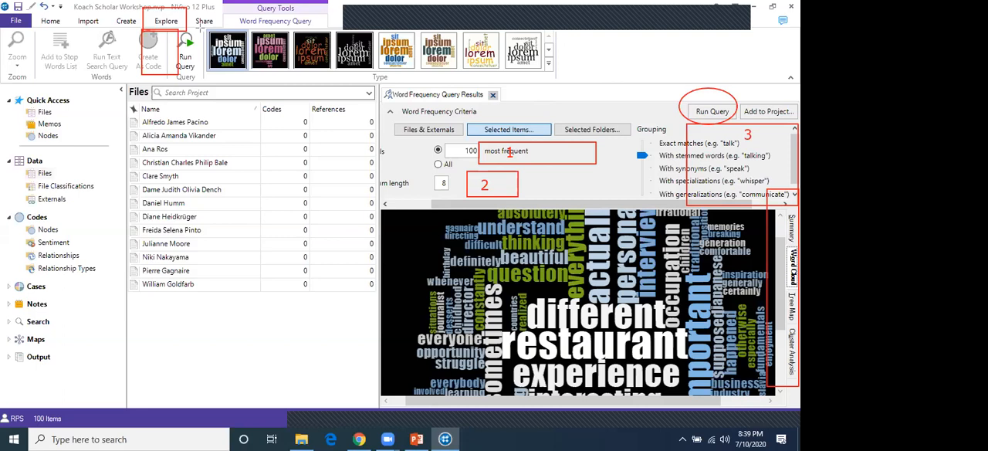
left_click_drag(580, 71, 586, 73)
left_click(362, 20)
Try two white-background word cloud styles, then apply the black-background style with orange, green and cream words
left_click(529, 56)
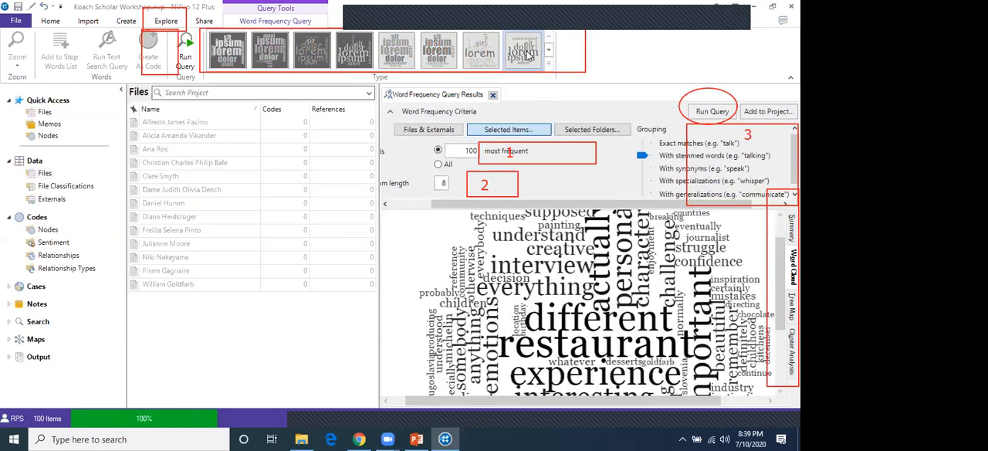
left_click(491, 60)
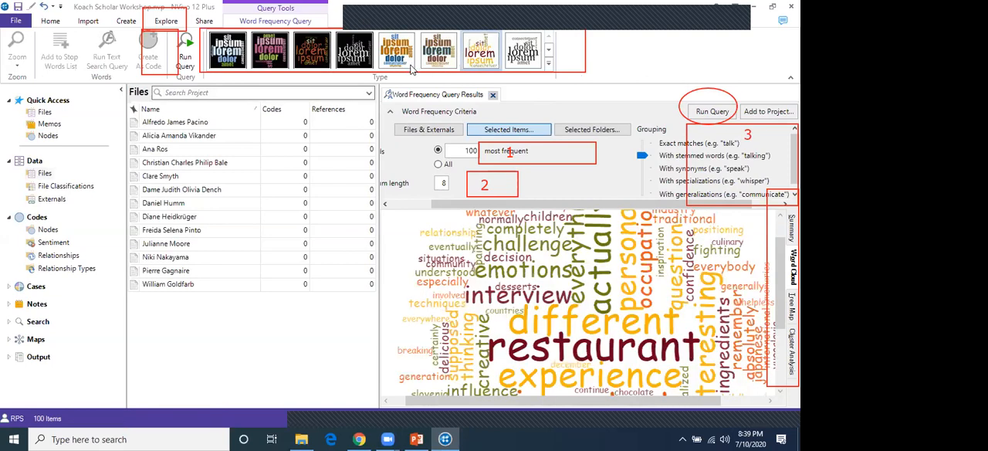
left_click(327, 56)
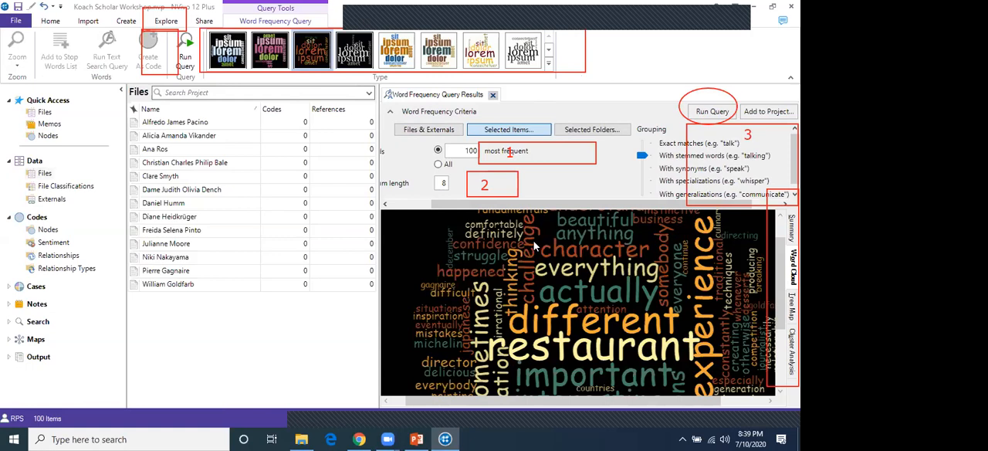
Clear the red annotations from the screen and close the word frequency query results
scroll(577, 284, "down", 3)
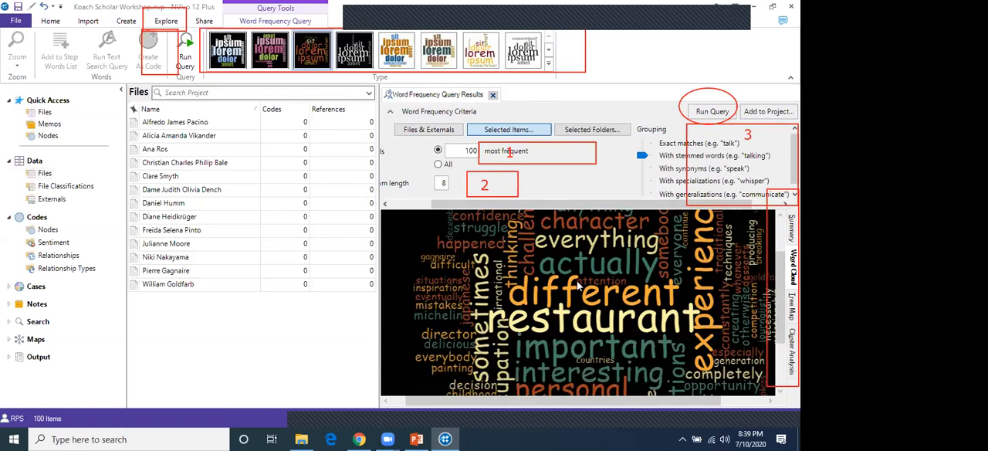
scroll(577, 284, "up", 4)
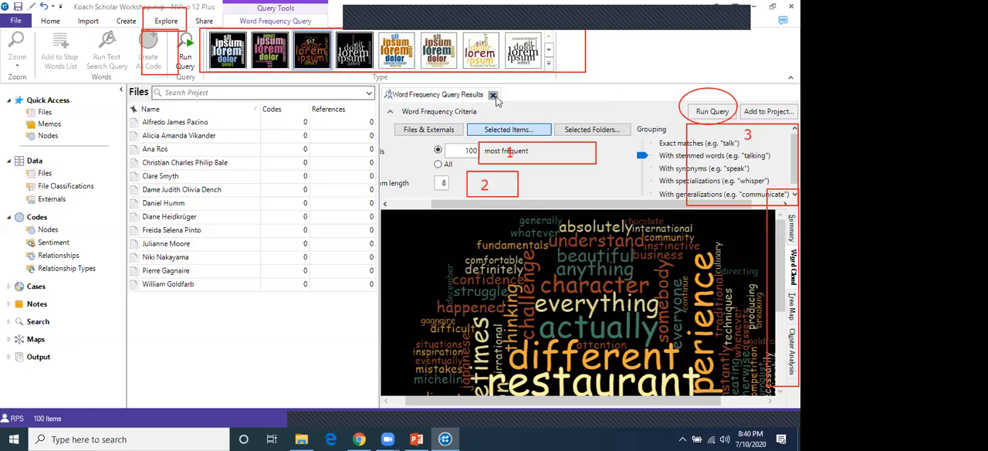
left_click(678, 21)
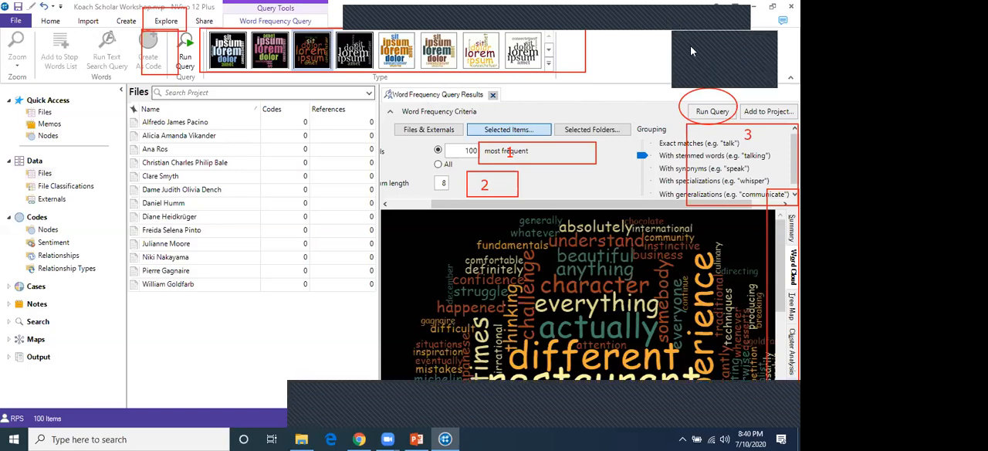
left_click(691, 47)
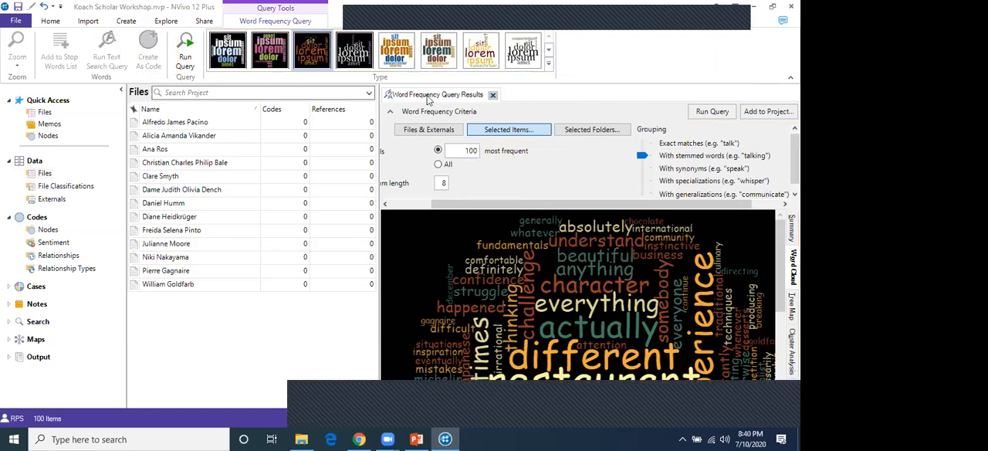
left_click(493, 95)
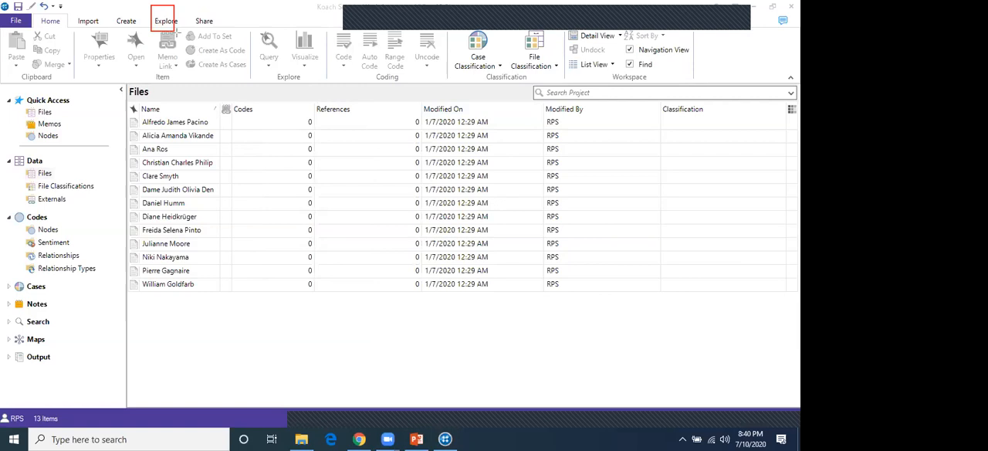
Circle the Word Frequency command in red and start a new word frequency query
left_click(164, 22)
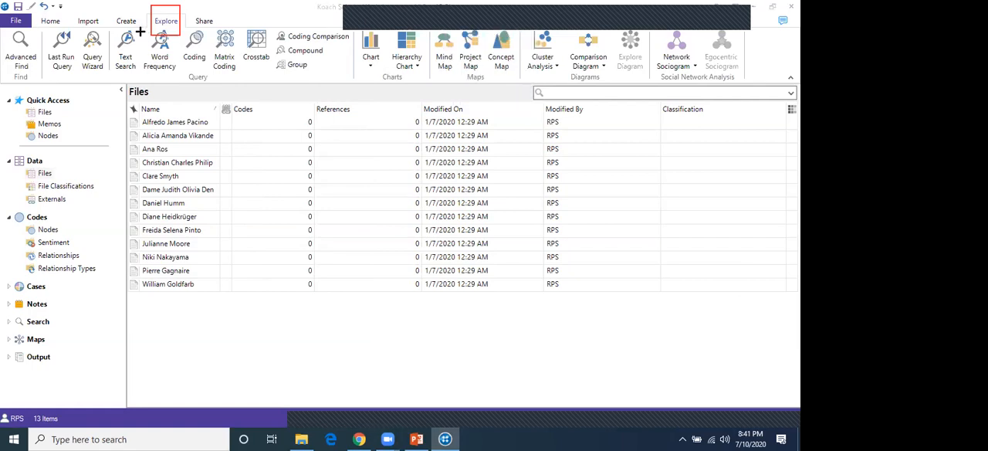
left_click_drag(164, 35, 176, 75)
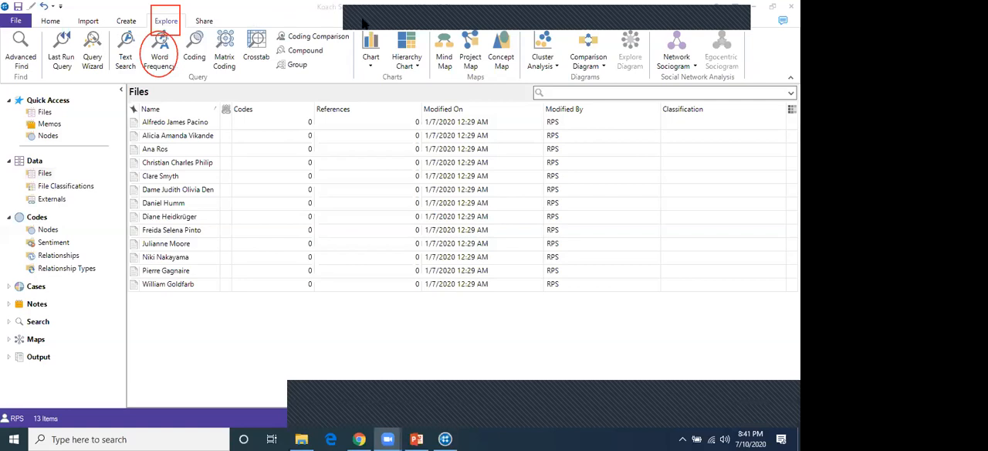
left_click(160, 59)
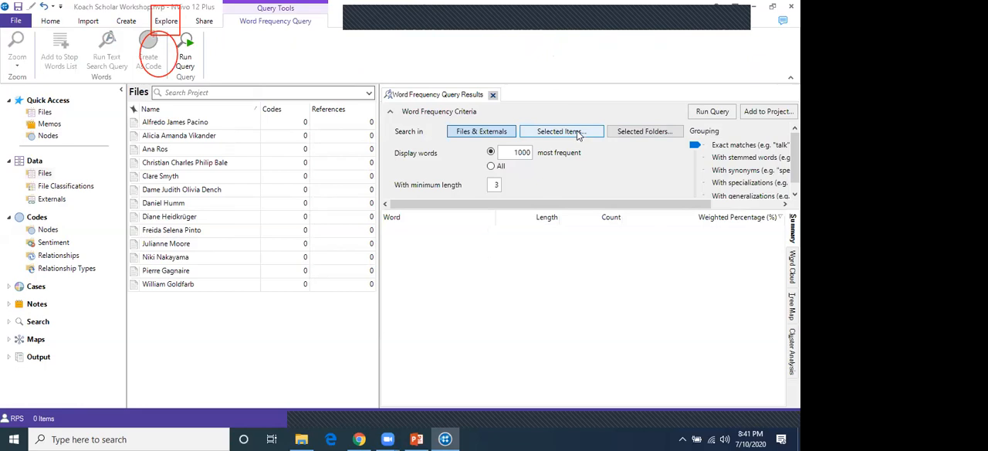
Restrict the query's search to the Files folder and set the minimum word length to 7
left_click(641, 133)
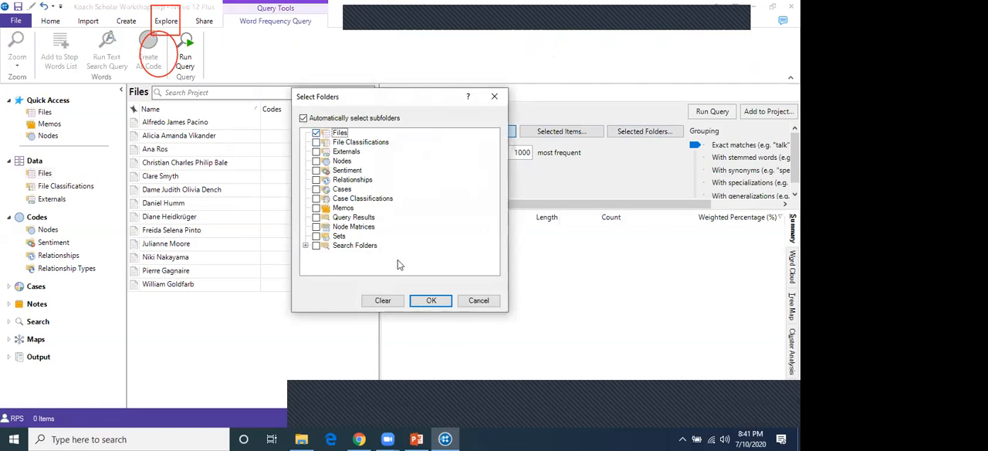
left_click(427, 302)
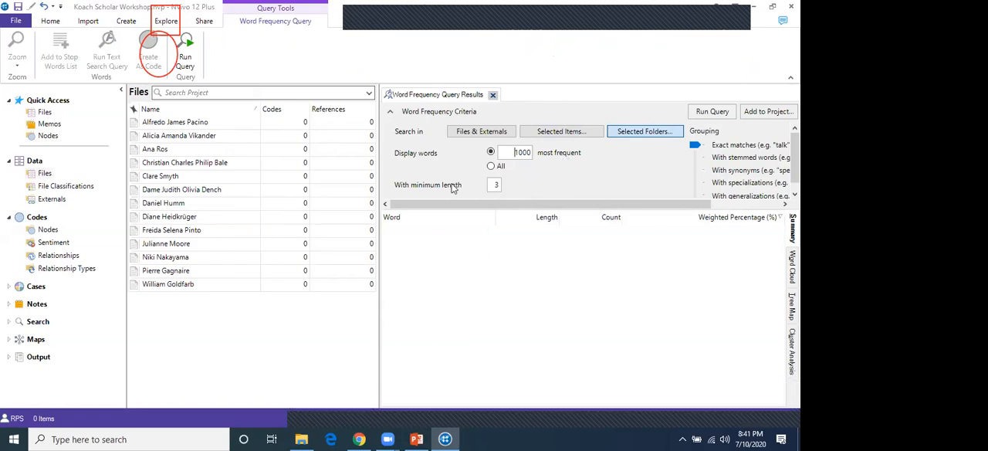
double_click(492, 189)
type("7")
Set the grouping to include stemmed words and run the word frequency query
left_click_drag(672, 205, 754, 217)
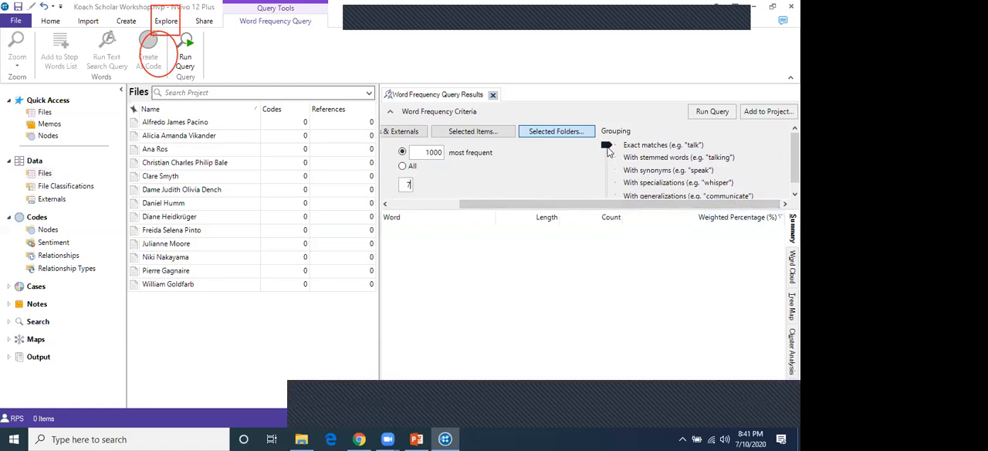
left_click(607, 147)
left_click_drag(606, 144, 606, 154)
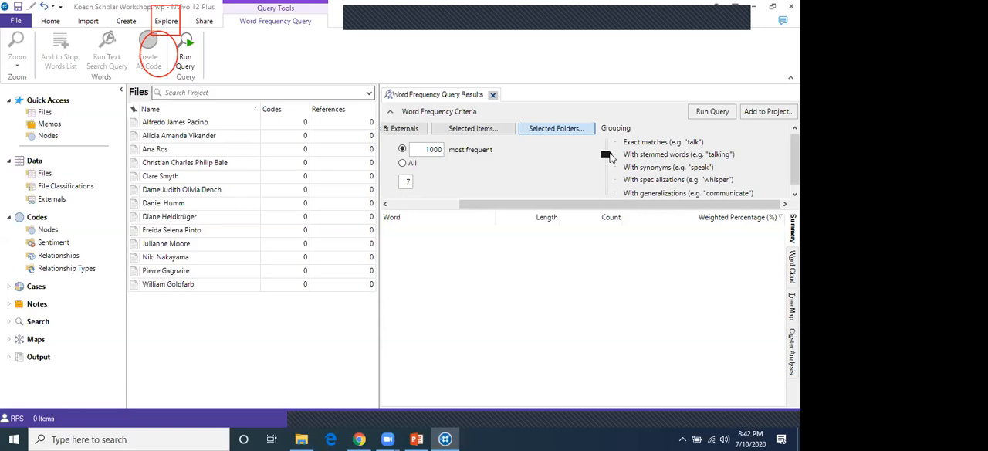
left_click_drag(614, 202, 533, 202)
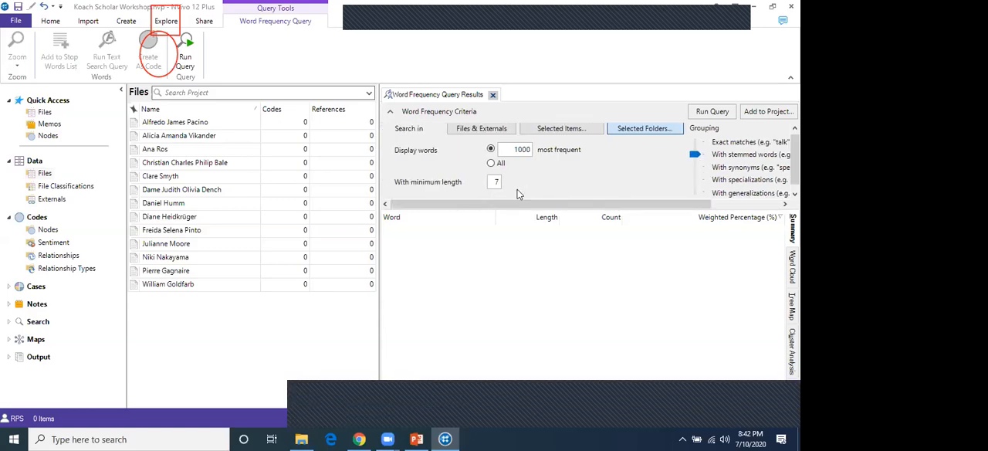
left_click(702, 112)
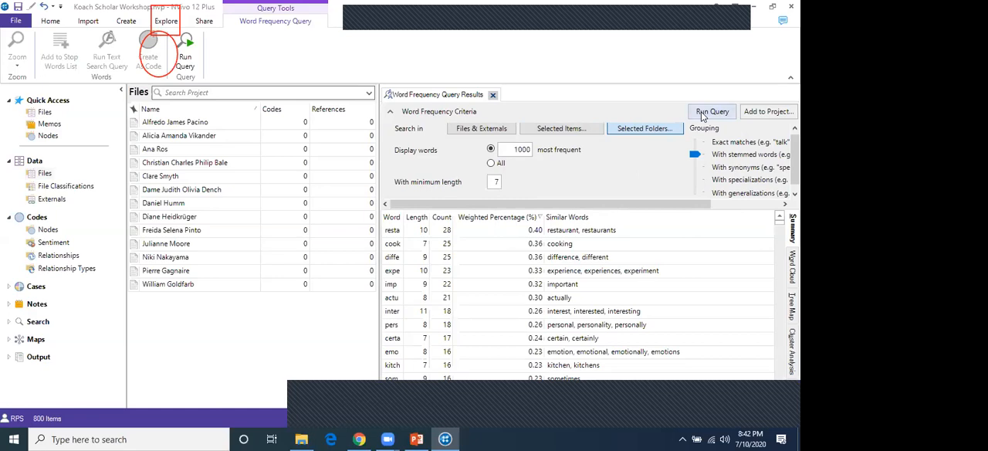
Widen the Word column of the results summary and select the "restaurant" row
left_click_drag(402, 217, 456, 215)
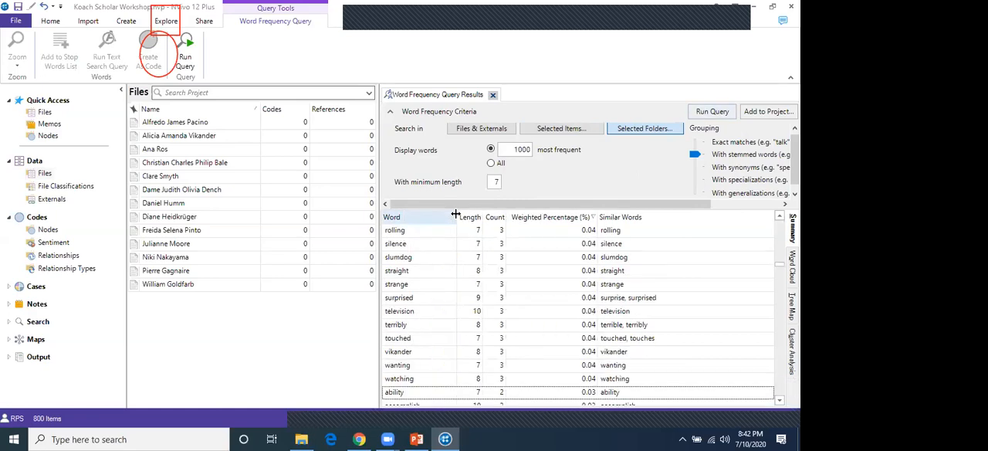
scroll(438, 234, "up", 3)
scroll(438, 233, "up", 15)
scroll(487, 246, "up", 5)
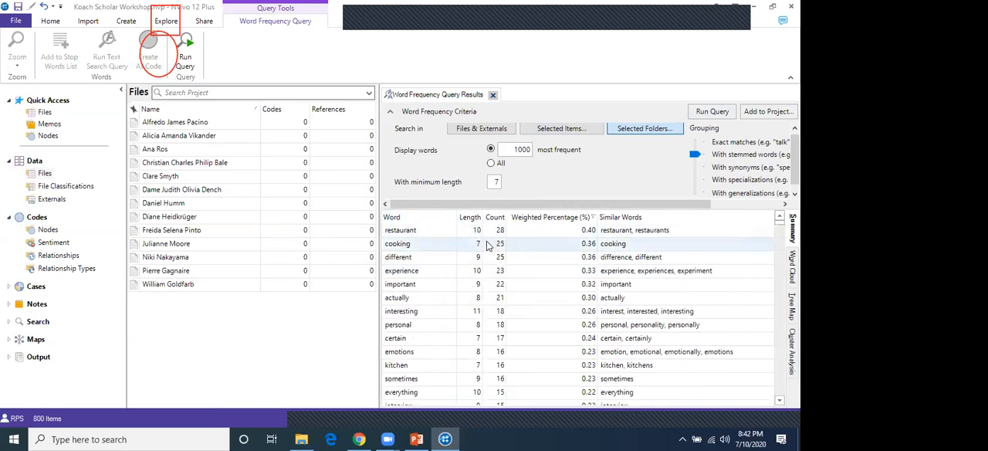
left_click(448, 234)
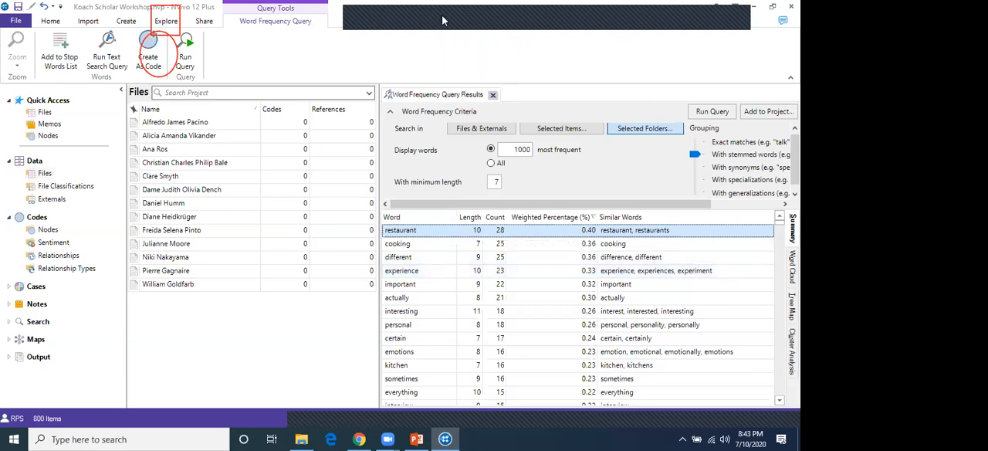
Outline the group of result view names with a red rectangle, and Word Cloud with a smaller one
left_click(496, 46)
mouse_move(770, 201)
left_mouse_down()
mouse_move(786, 249)
mouse_move(799, 388)
left_mouse_up()
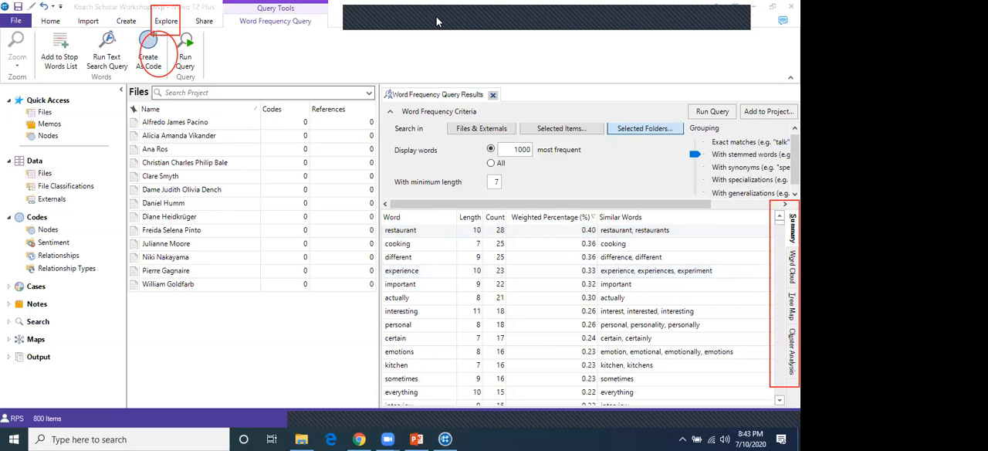
left_click_drag(783, 246, 799, 286)
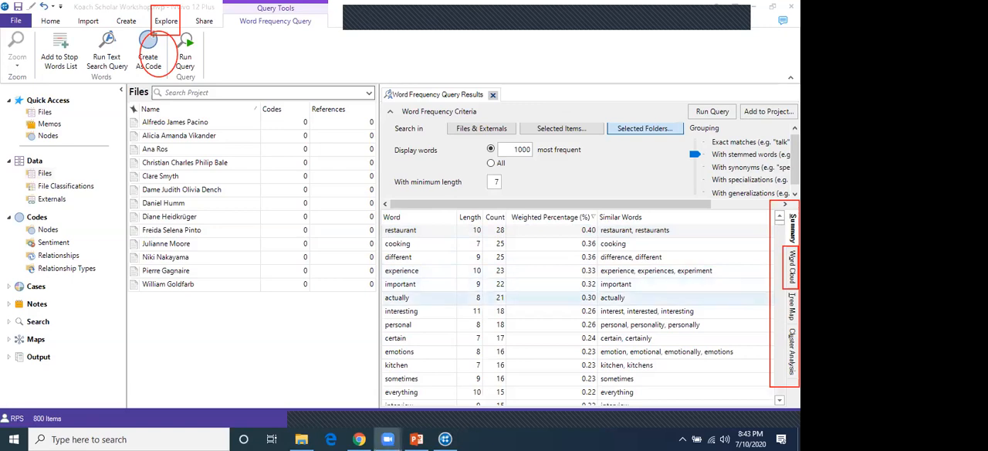
Display the stemmed-word query results as a word cloud
left_click(792, 268)
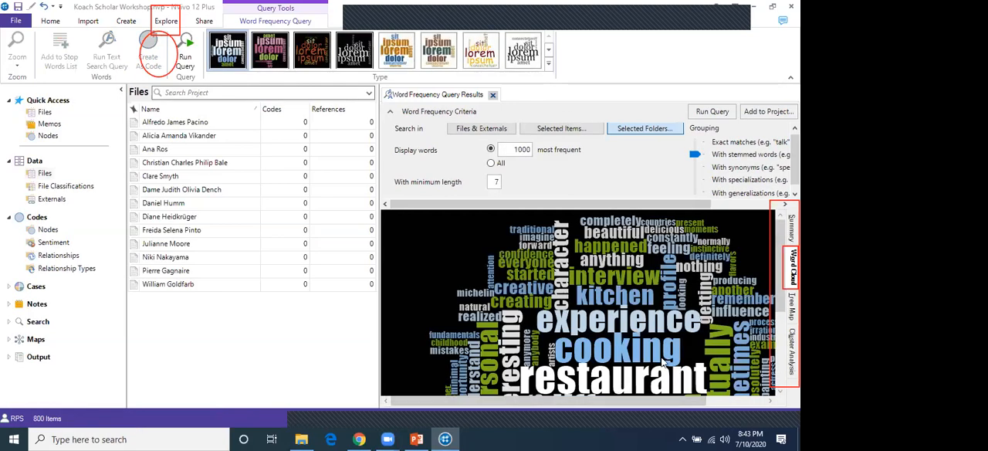
scroll(648, 348, "down", 2)
scroll(673, 360, "down", 1)
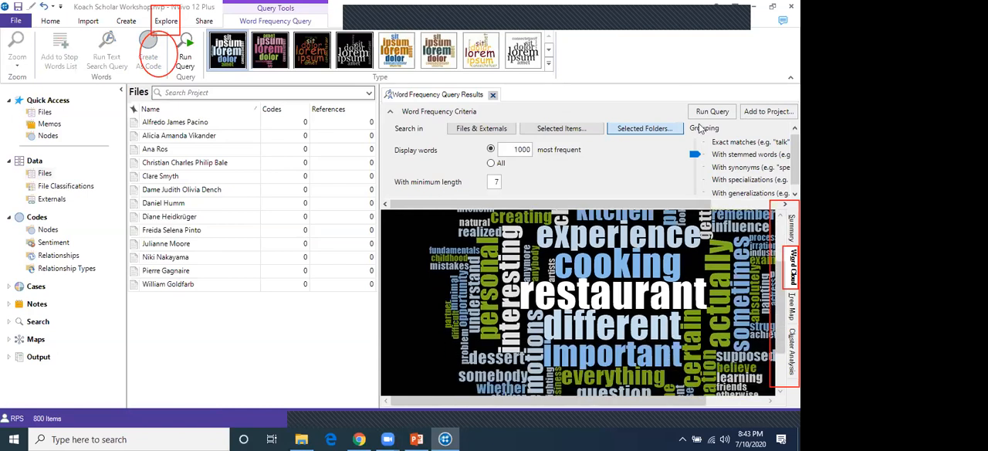
Try three white-background word cloud styles, then apply the black-background style with orange, green and cream words
left_click(520, 46)
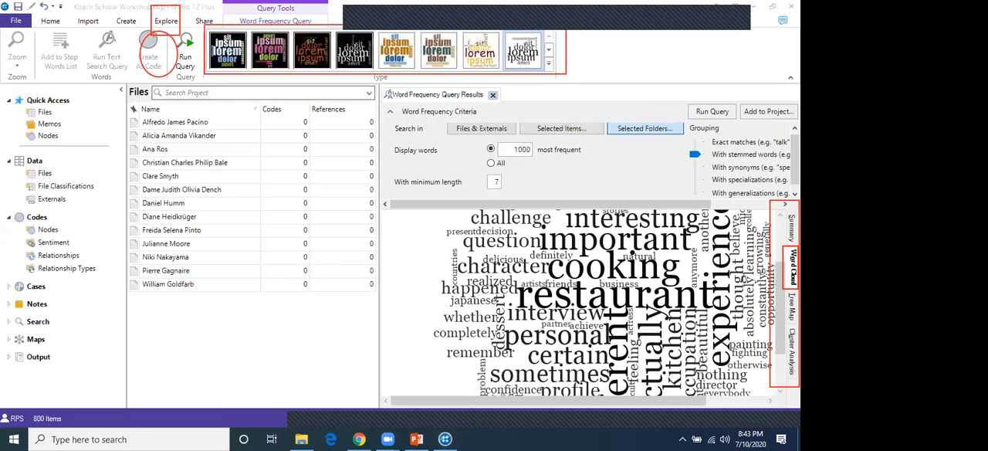
left_click(485, 51)
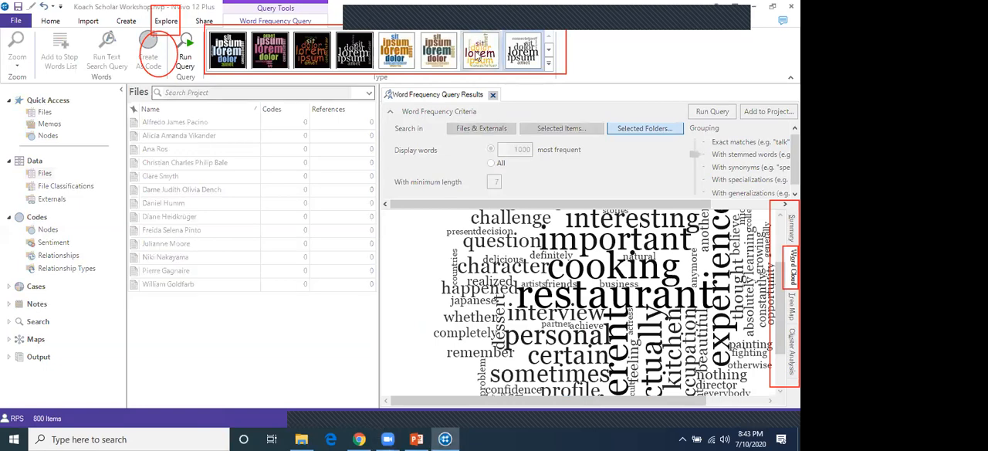
left_click(437, 58)
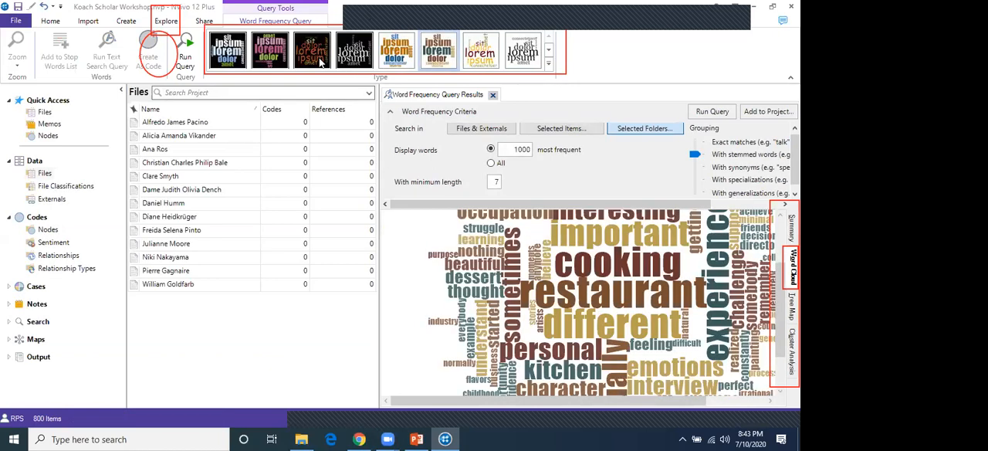
left_click(321, 64)
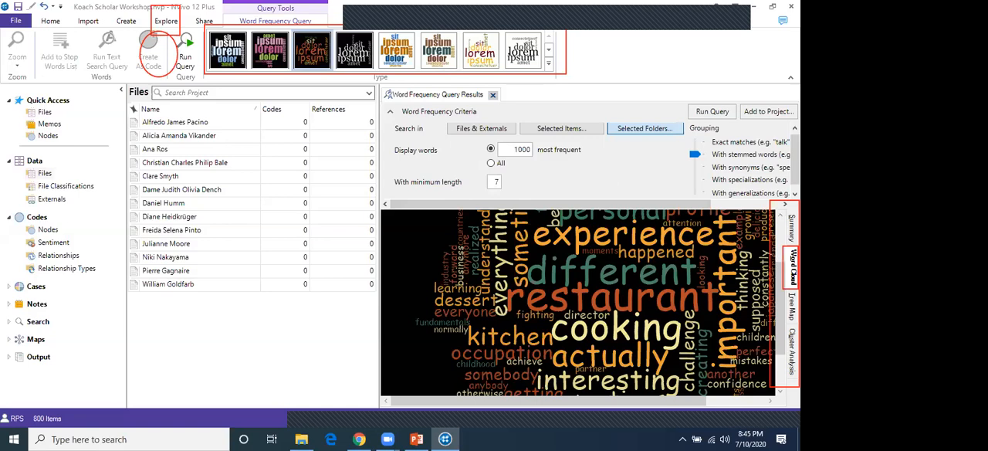
Display the query results as a tree map and then as a cluster analysis dendrogram with readable word labels
left_click(792, 306)
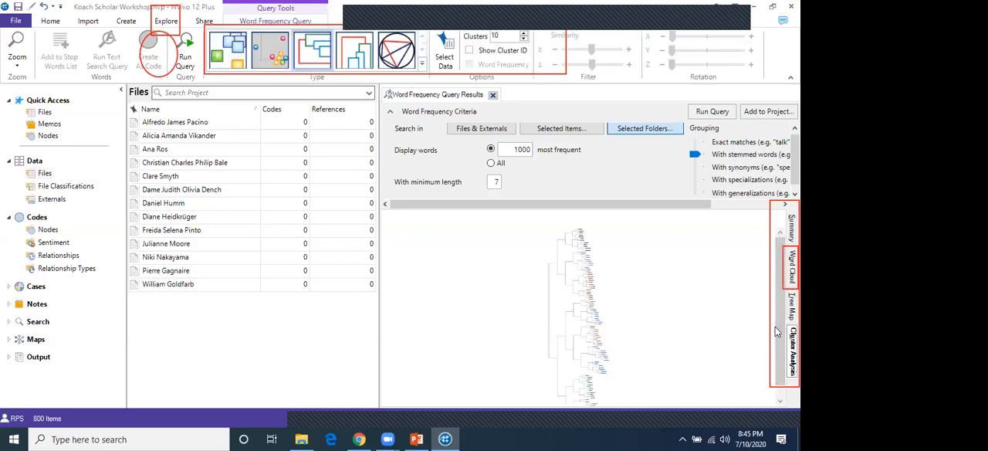
scroll(514, 324, "down", 1)
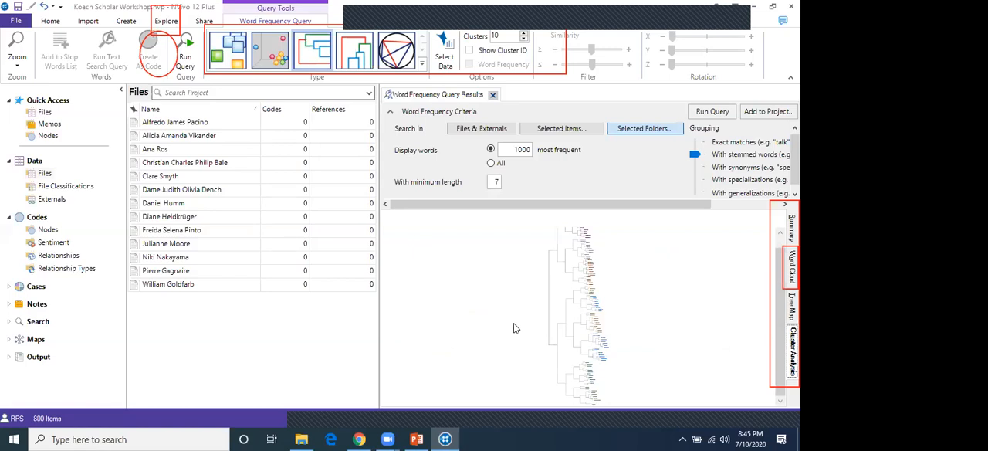
left_click(747, 418)
left_click(748, 418)
left_click(748, 418)
left_click(748, 418)
left_click(748, 418)
scroll(582, 322, "down", 2)
scroll(581, 320, "up", 6)
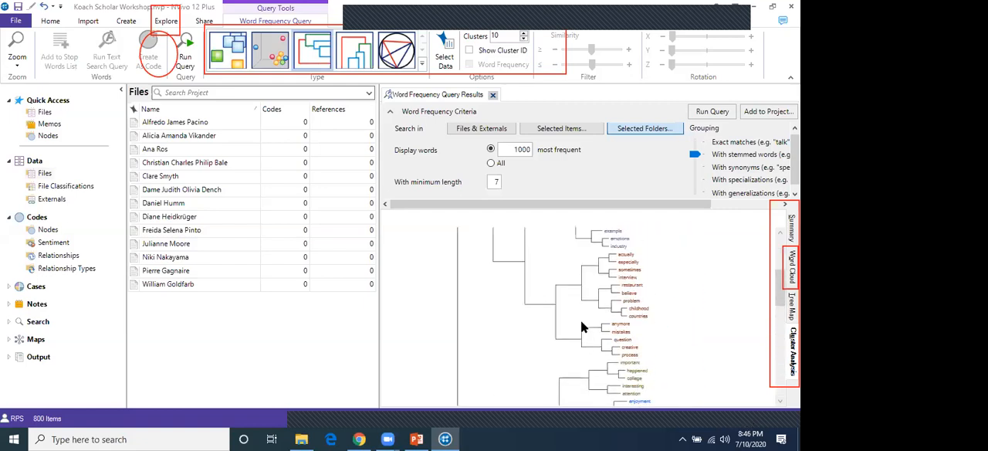
Examine how the words are grouped into coloured branches along the cluster analysis dendrogram
scroll(581, 325, "down", 4)
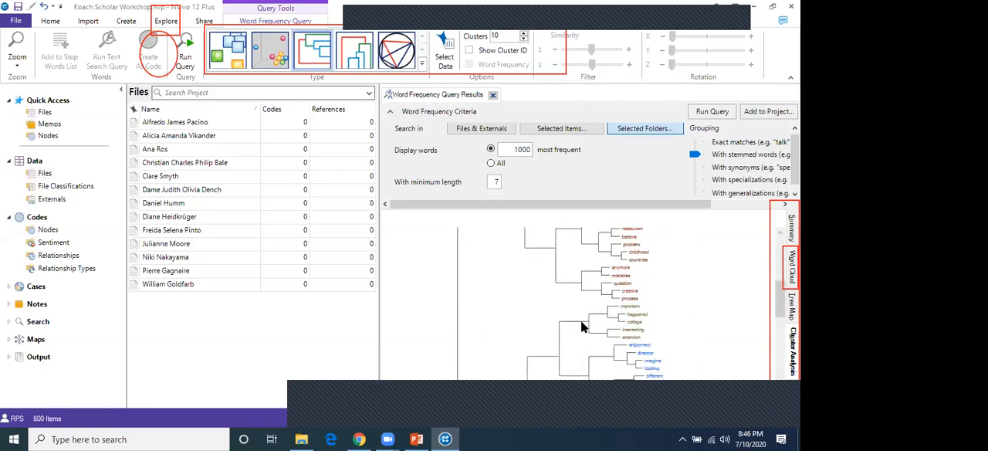
scroll(581, 328, "up", 3)
scroll(559, 321, "up", 3)
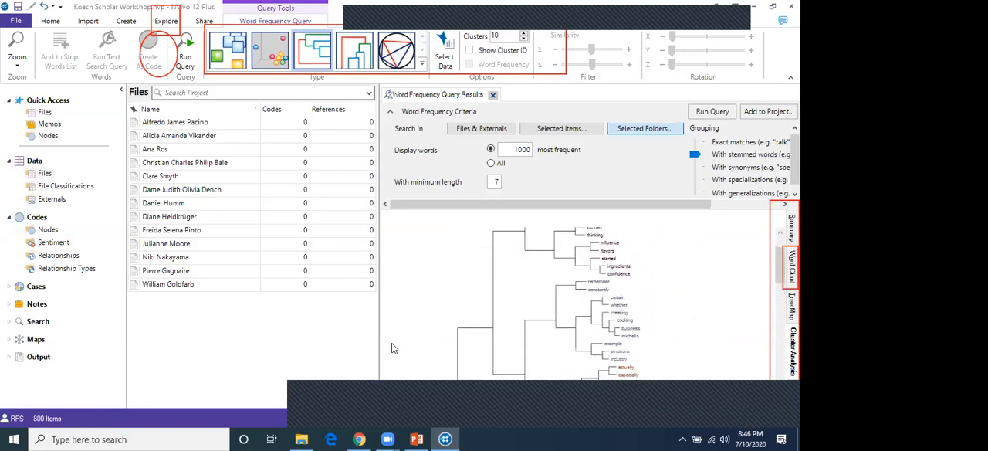
left_click_drag(721, 417, 739, 417)
scroll(578, 328, "up", 4)
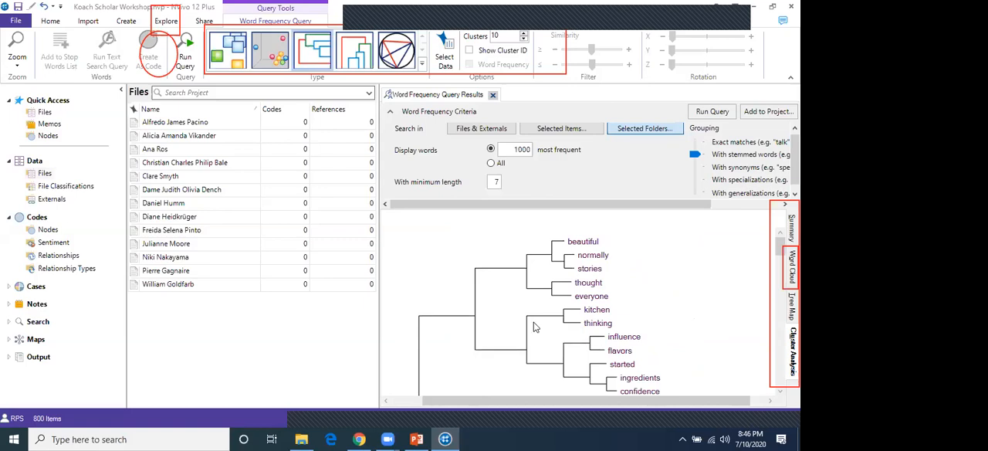
scroll(536, 327, "down", 6)
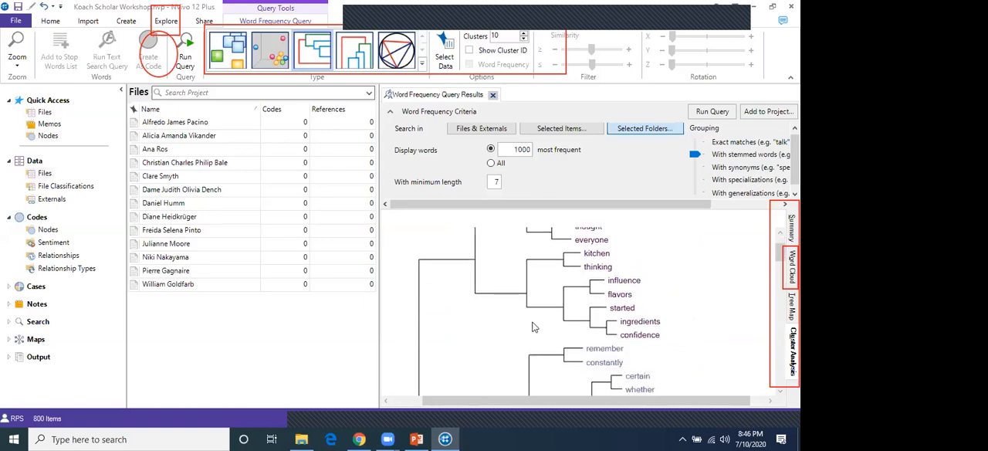
scroll(536, 333, "down", 10)
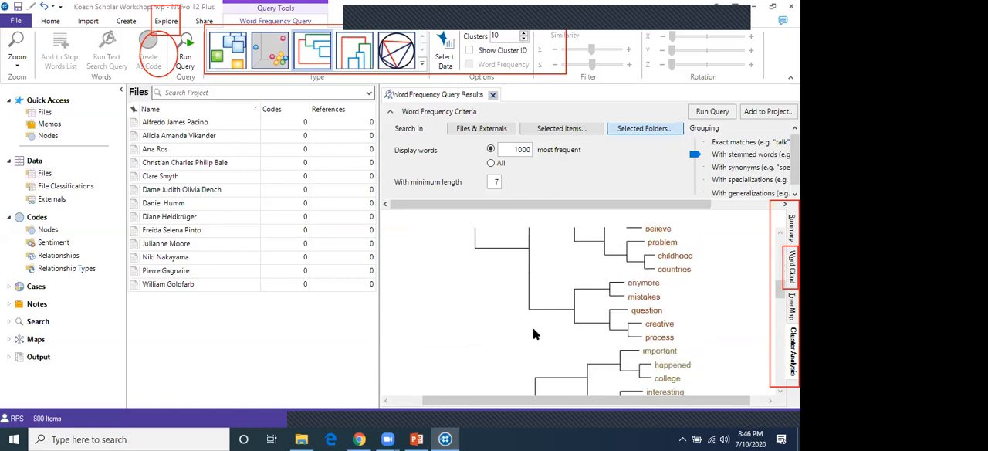
scroll(535, 332, "up", 12)
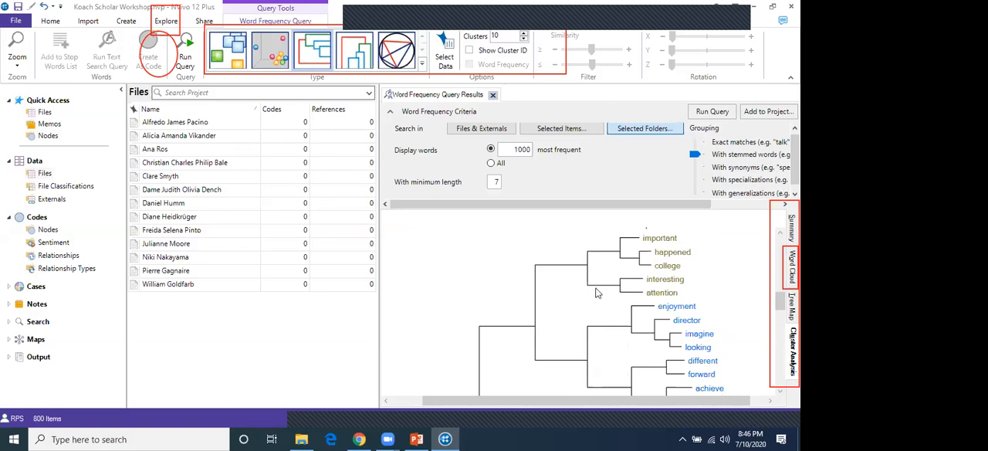
scroll(595, 299, "down", 15)
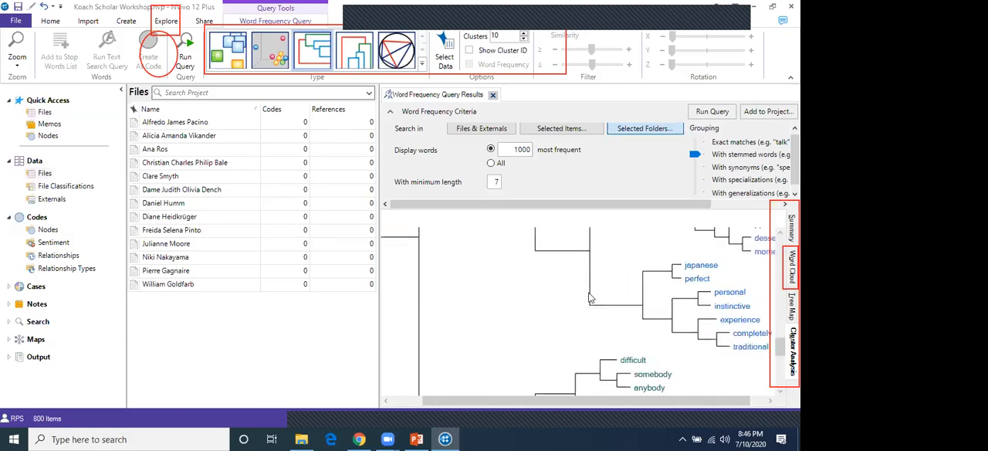
Review the last coloured branches of the cluster analysis dendrogram and the words grouped within them
scroll(586, 297, "down", 5)
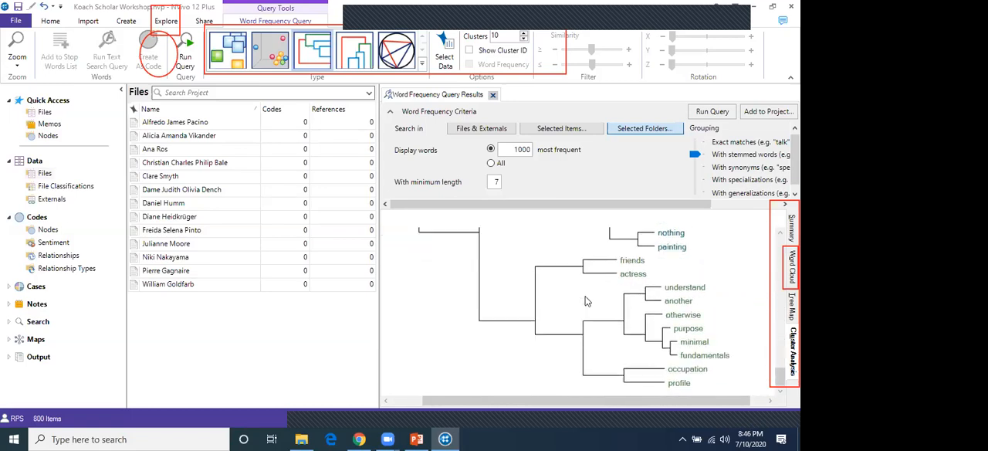
scroll(584, 301, "up", 3)
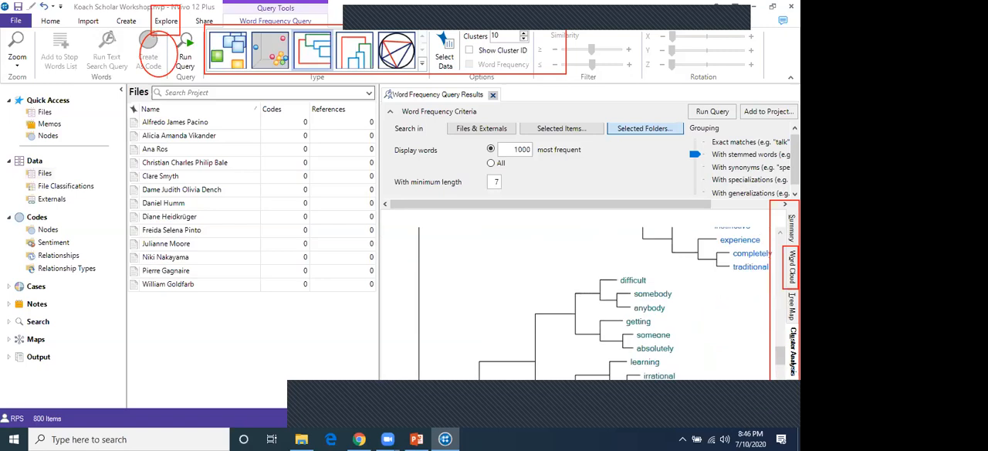
scroll(676, 301, "down", 3)
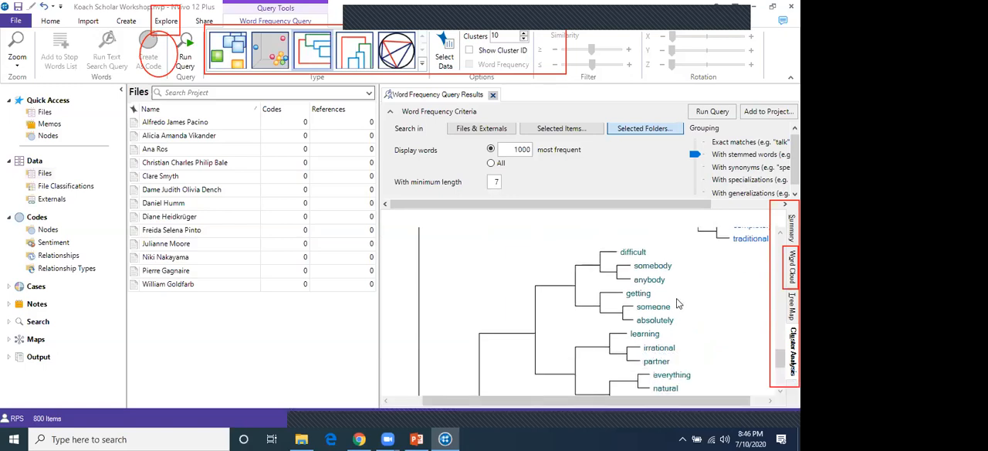
scroll(676, 303, "up", 4)
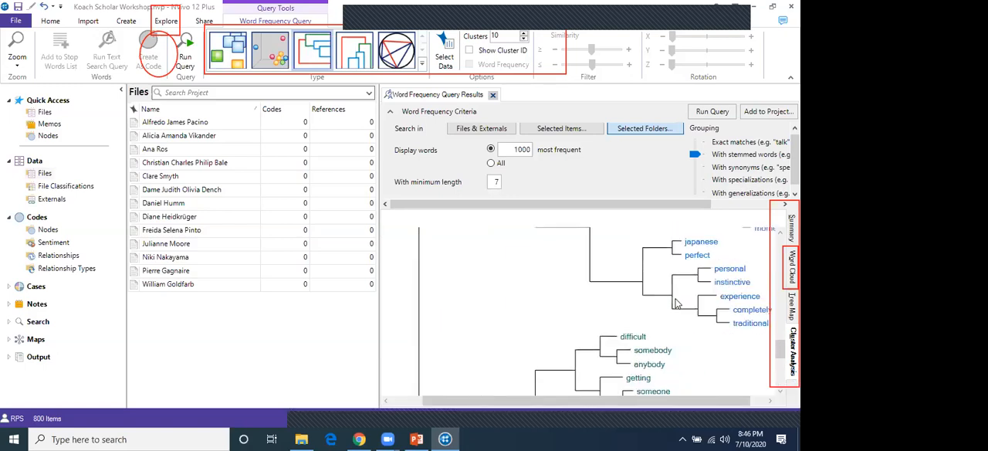
scroll(677, 303, "up", 5)
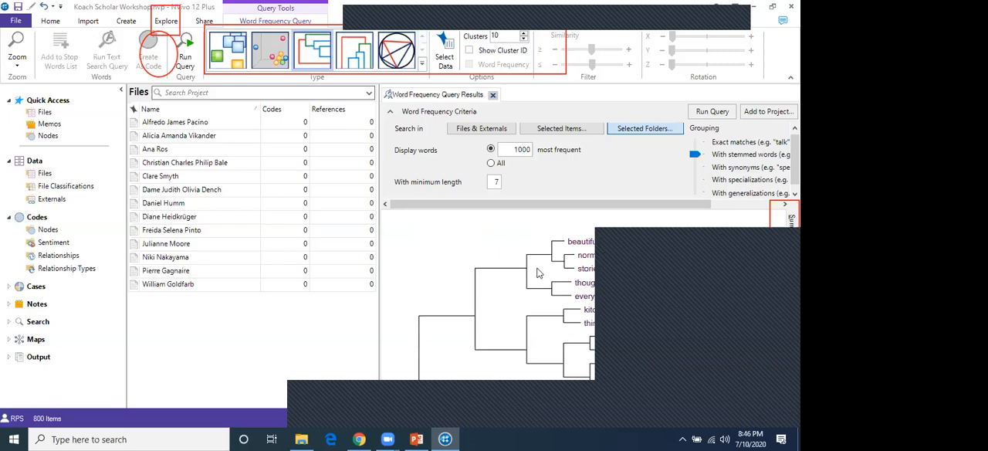
Switch to the PowerPoint presentation and show slide 7, Analysis of Discourse
key("alt+Tab")
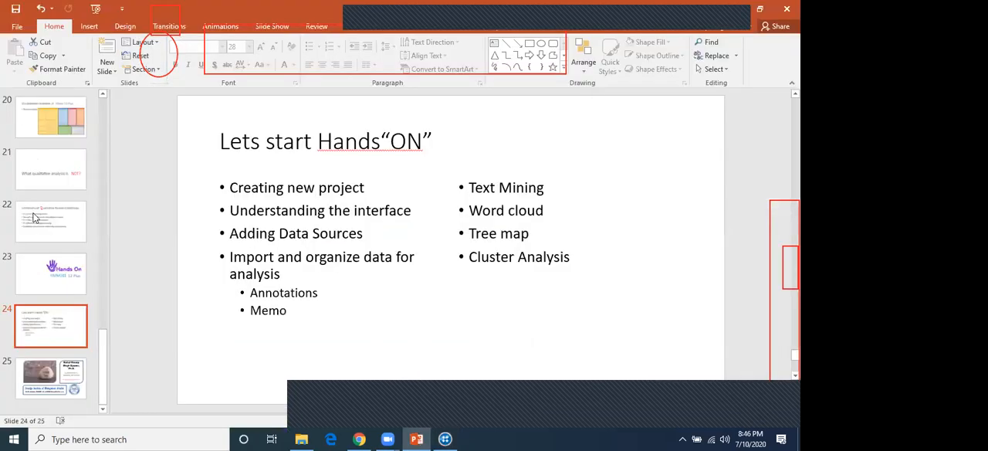
scroll(36, 227, "up", 8)
scroll(50, 189, "up", 3)
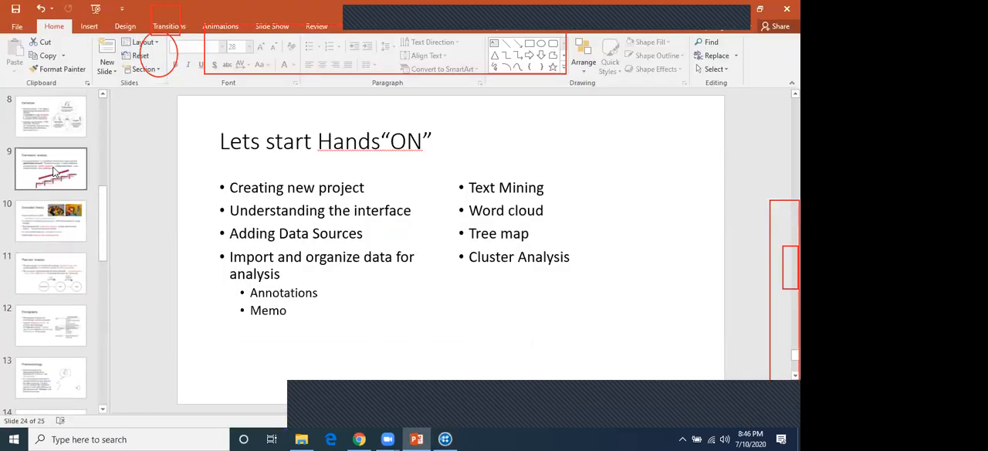
left_click(56, 172)
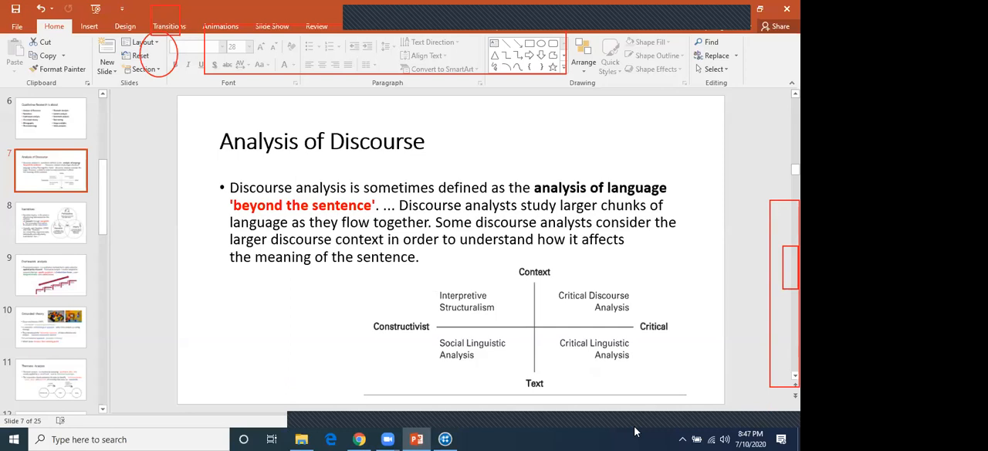
Return to NVivo and inspect the dendrogram's word groups from the last branch back to the first
key("alt+Tab")
scroll(701, 300, "down", 10)
scroll(701, 299, "down", 10)
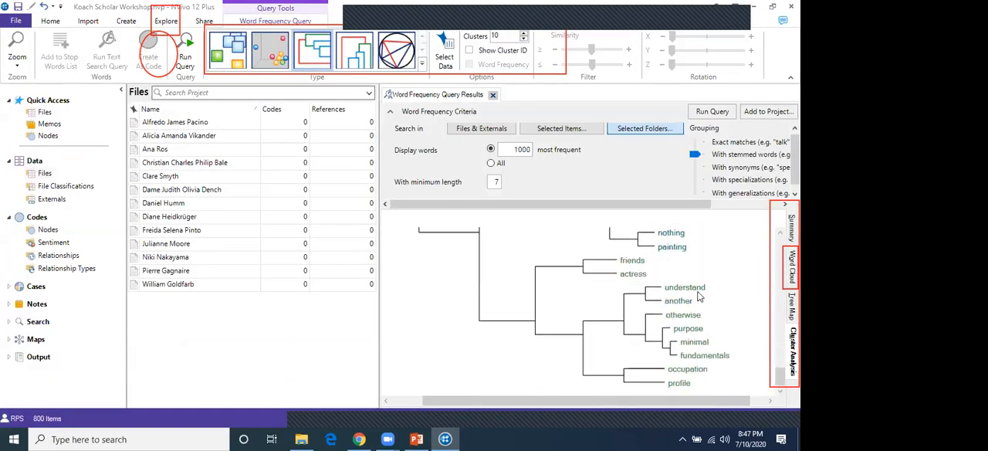
scroll(699, 296, "up", 3)
scroll(699, 296, "up", 5)
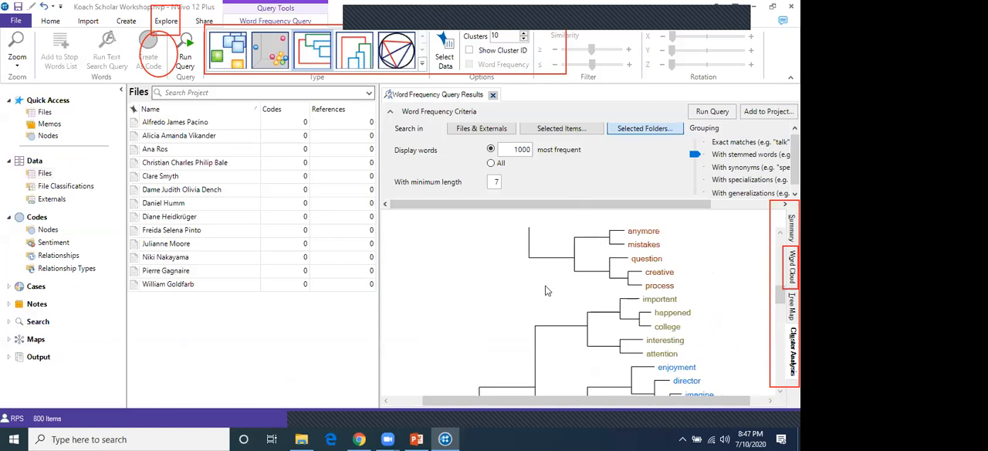
scroll(547, 291, "down", 6)
scroll(546, 290, "up", 5)
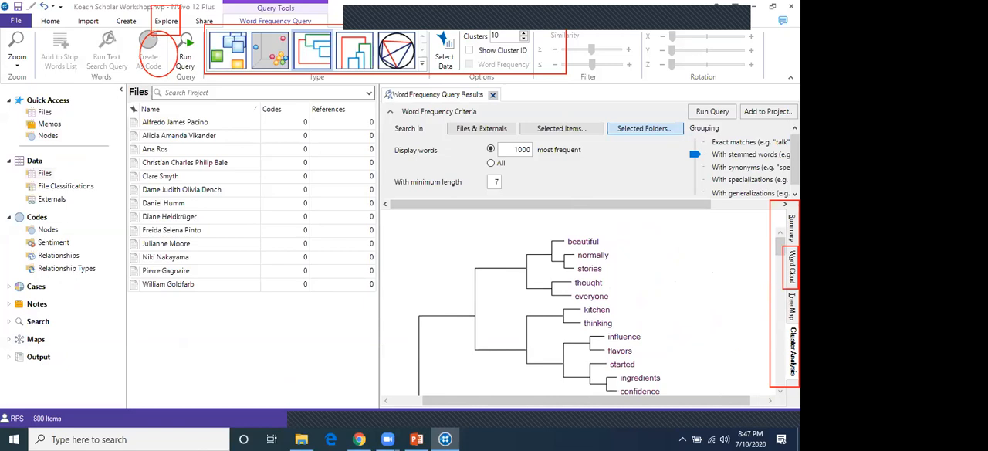
Revisit the query's word cloud and tree map, then examine the first branches of the cluster analysis dendrogram
left_click(793, 267)
left_click(792, 307)
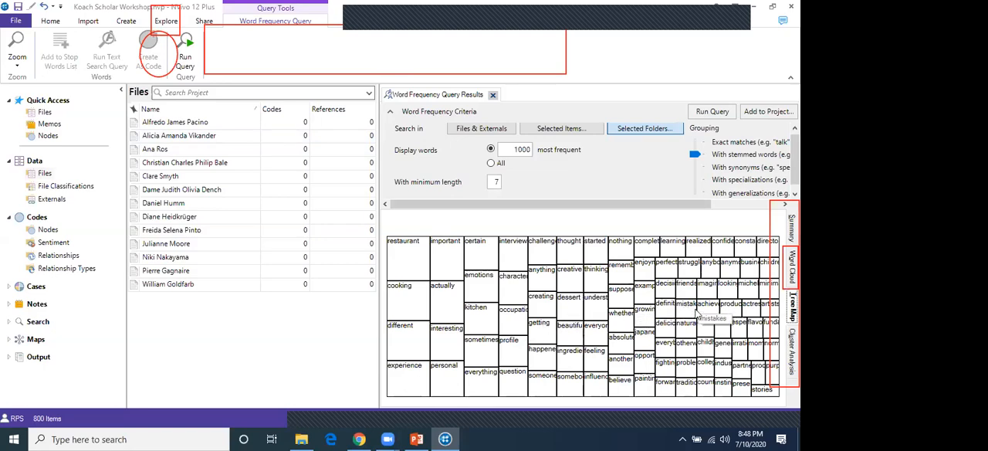
left_click(792, 352)
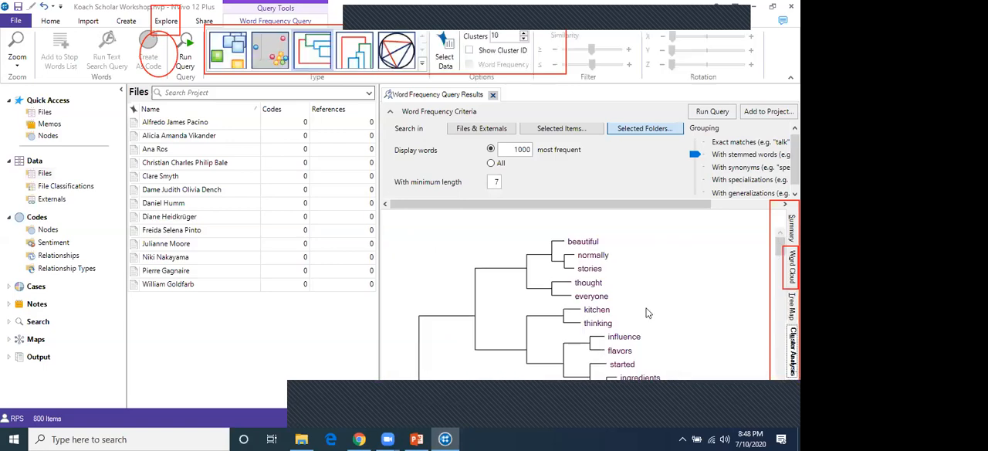
scroll(647, 304, "down", 1)
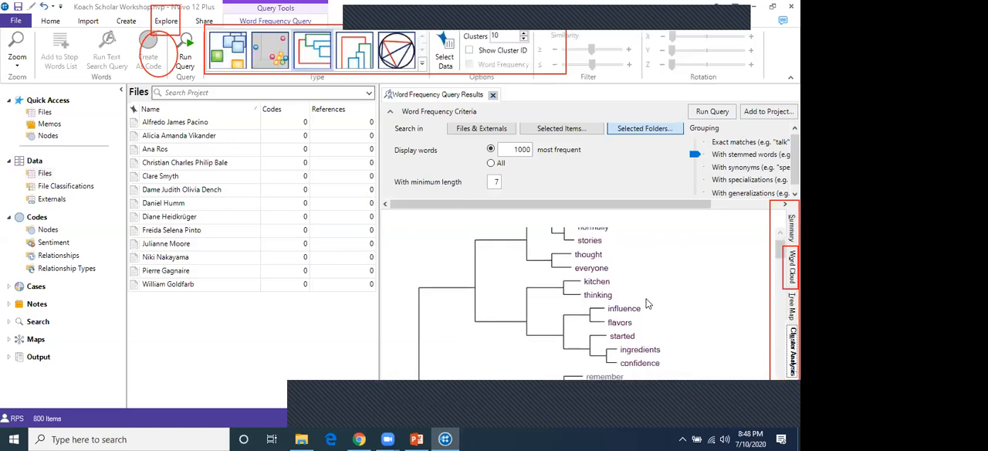
scroll(647, 304, "down", 3)
scroll(647, 303, "up", 4)
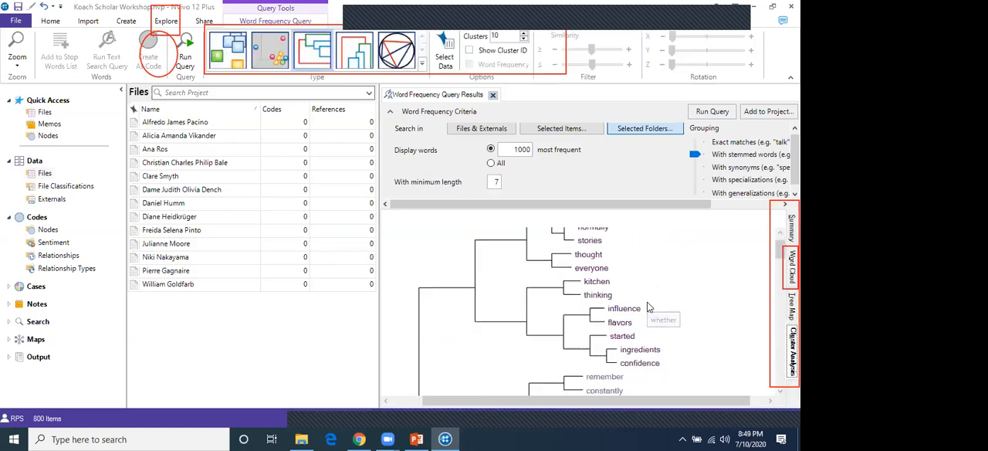
scroll(649, 305, "down", 3)
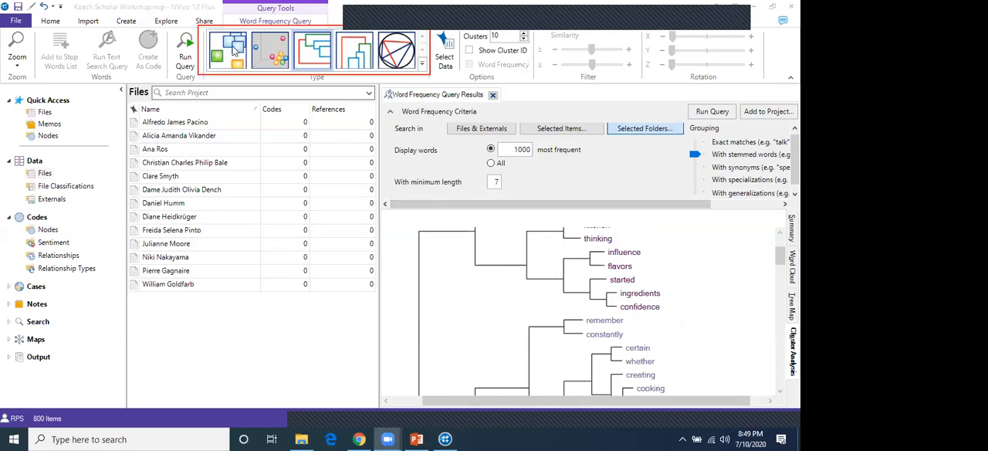
Display the cluster analysis as a 2D cluster map and circle its orange and teal word groups in red freehand
left_click(234, 50)
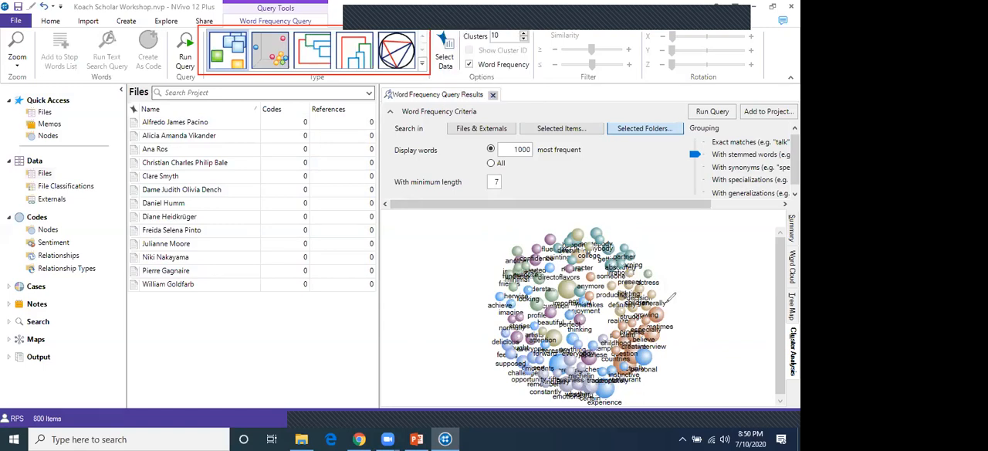
mouse_move(622, 322)
left_mouse_down()
mouse_move(609, 365)
mouse_move(653, 377)
mouse_move(645, 333)
mouse_move(683, 330)
mouse_move(674, 303)
mouse_move(659, 301)
left_mouse_up()
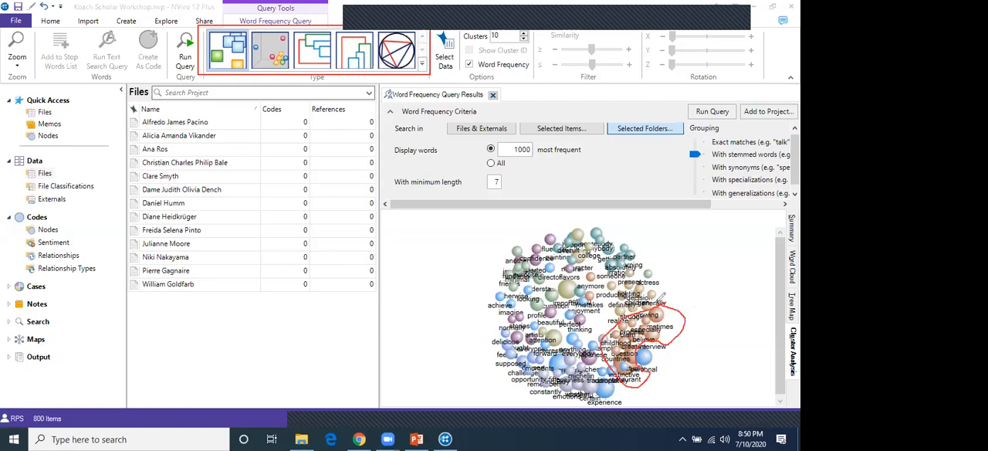
mouse_move(640, 260)
left_mouse_down()
mouse_move(600, 272)
mouse_move(587, 224)
mouse_move(612, 222)
mouse_move(639, 253)
left_mouse_up()
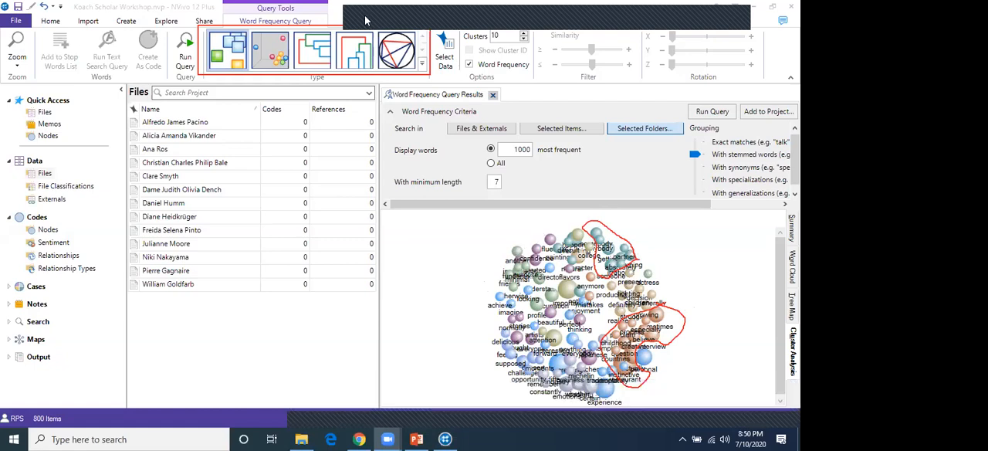
Display the cluster analysis as a horizontal dendrogram, a vertical dendrogram and finally a circle graph
left_click(320, 48)
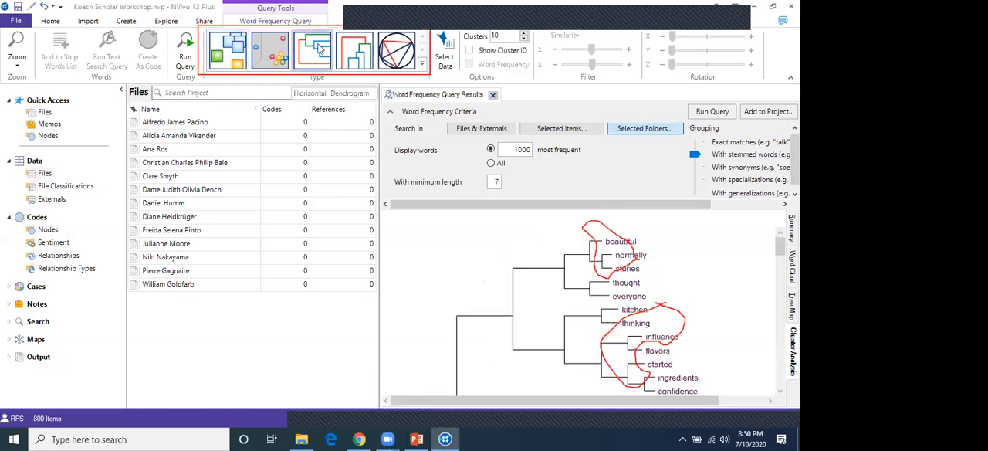
left_click(353, 57)
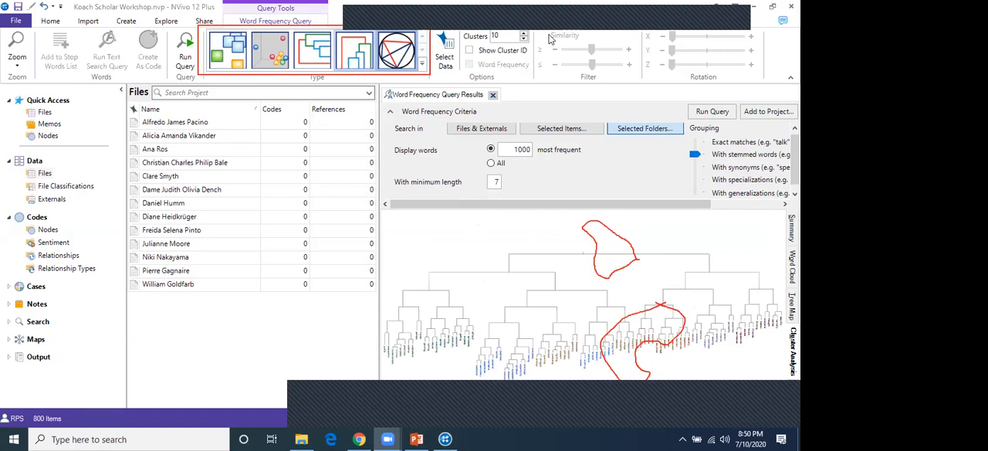
left_click(422, 64)
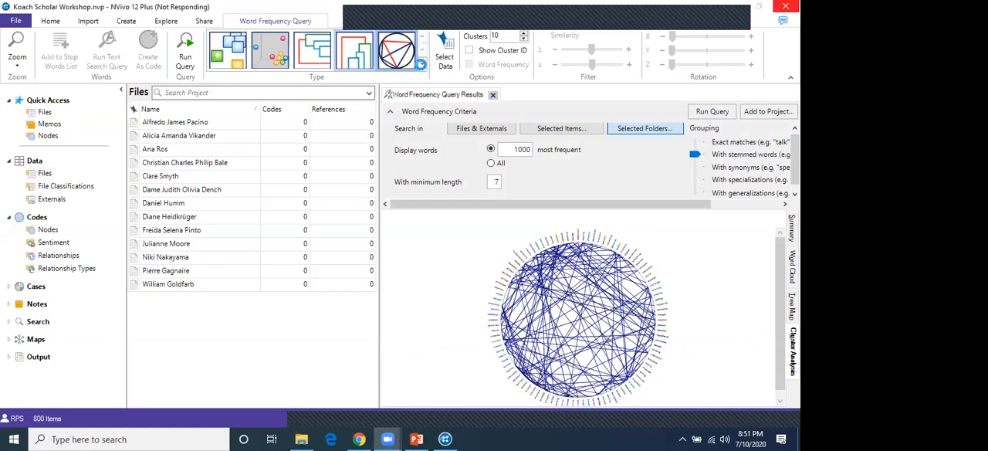
Display the cluster analysis as a 3D cluster map and rotate it to inspect the word groups from several angles
left_click(423, 68)
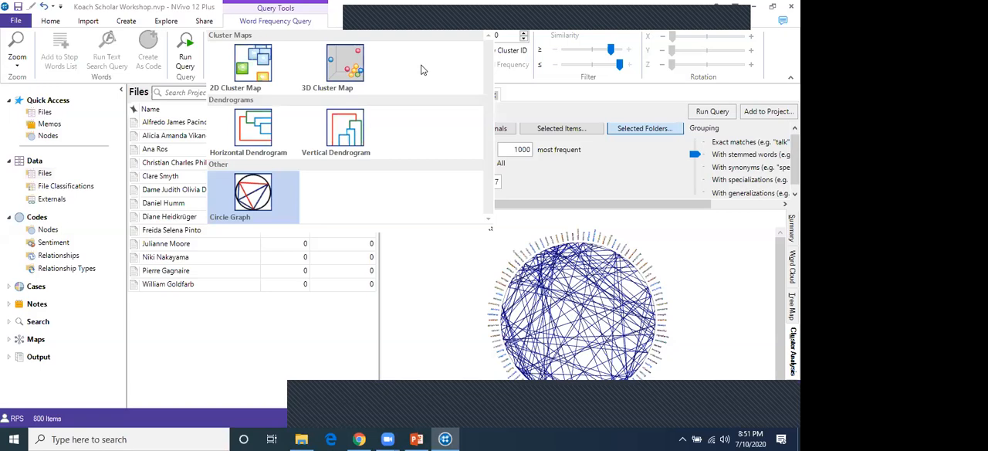
left_click(346, 73)
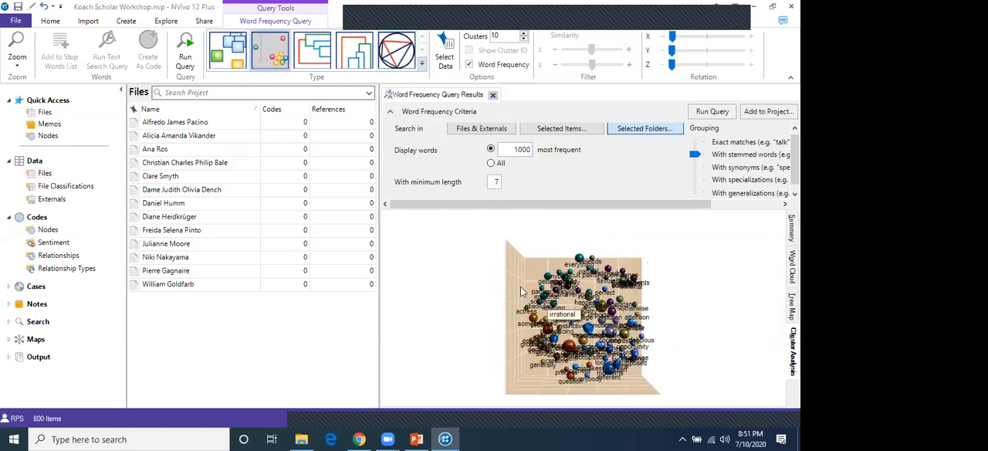
left_click_drag(533, 302, 477, 303)
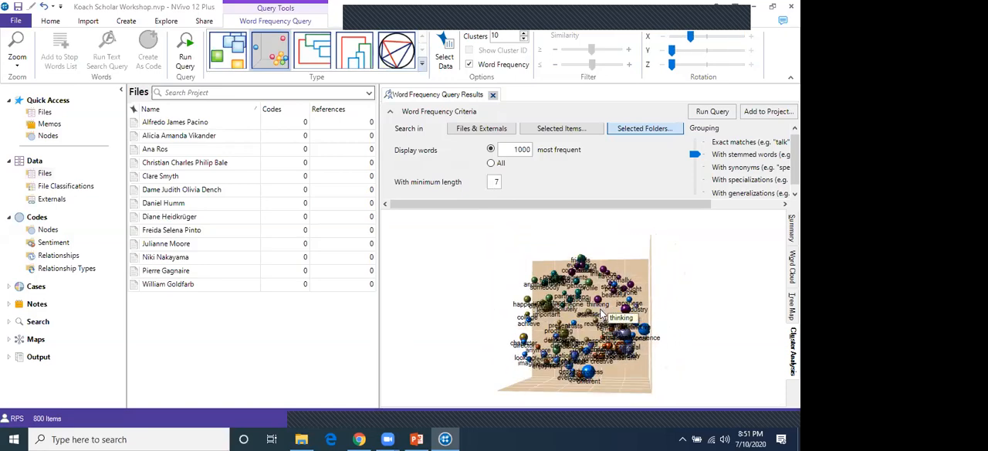
mouse_move(627, 349)
left_mouse_down()
mouse_move(656, 376)
mouse_move(543, 352)
mouse_move(602, 352)
mouse_move(640, 334)
mouse_move(651, 352)
mouse_move(618, 358)
left_mouse_up()
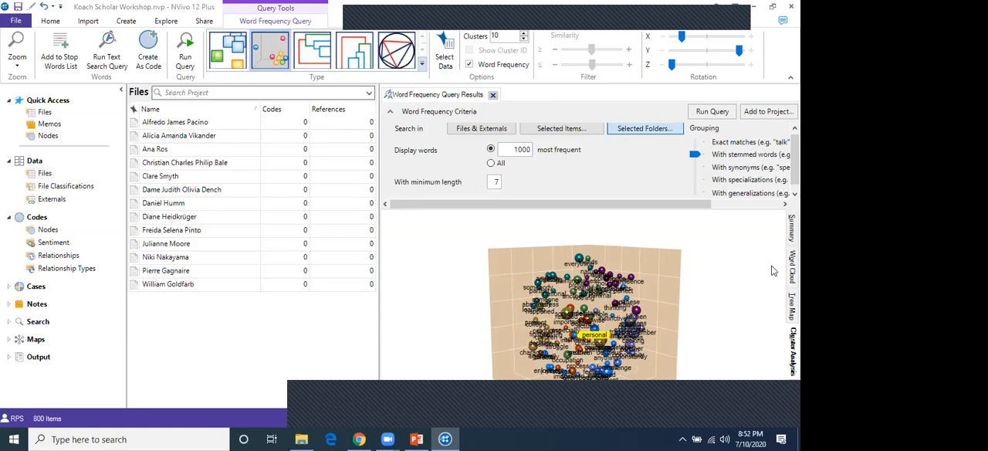
left_click_drag(542, 310, 561, 283)
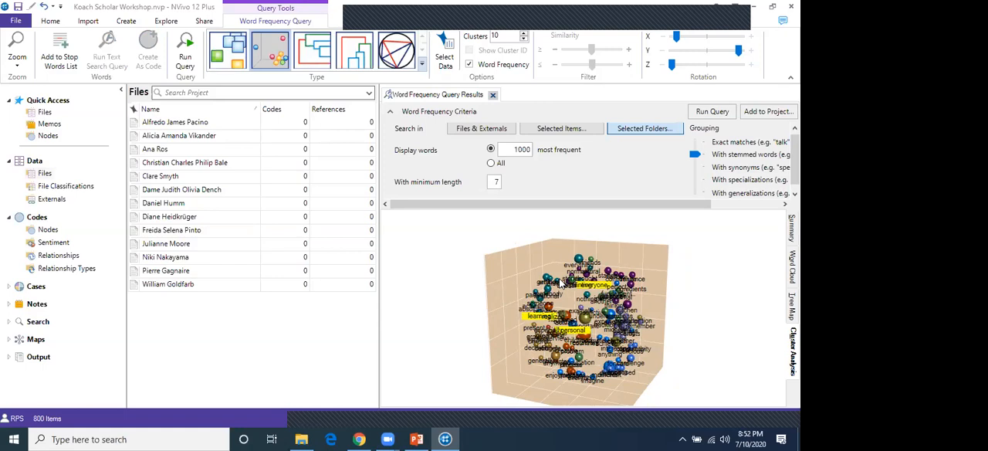
Bring back the word cloud of the query results and select a word in it
left_click(791, 267)
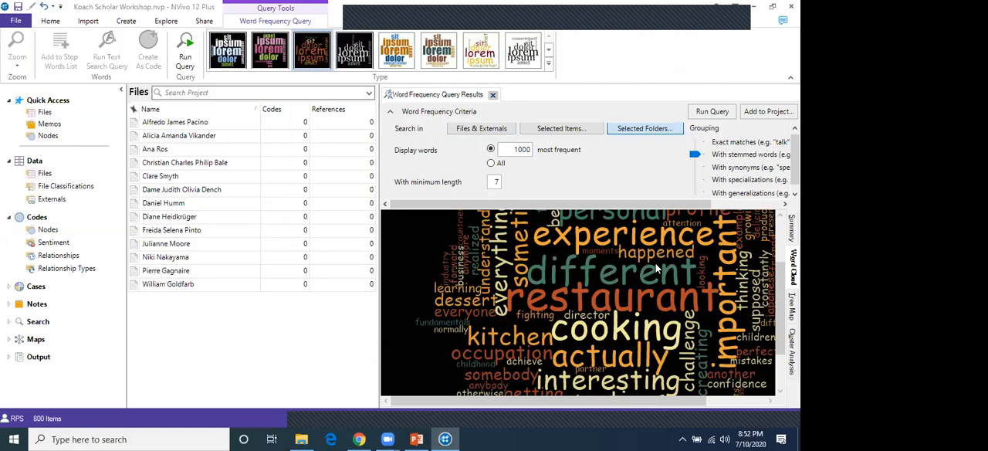
left_click(594, 259)
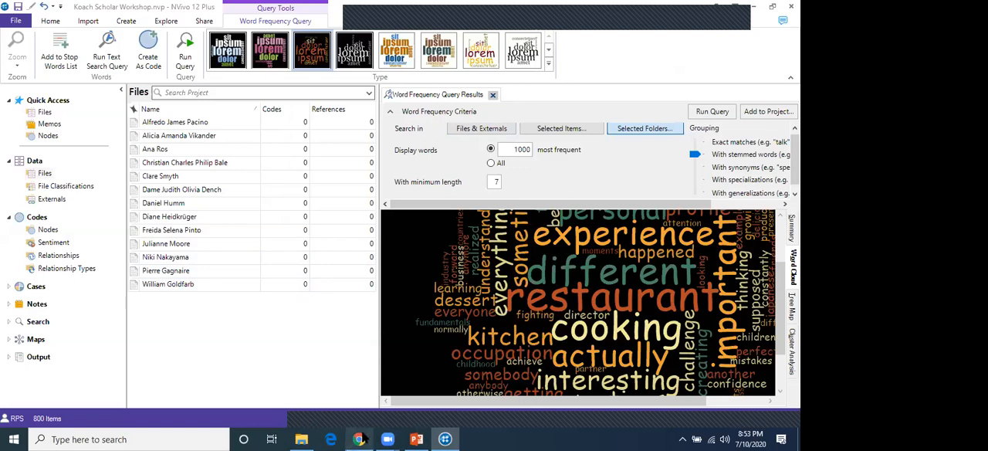
Switch to Chrome and open wordclouds.com in a new browser tab
mouse_move(365, 439)
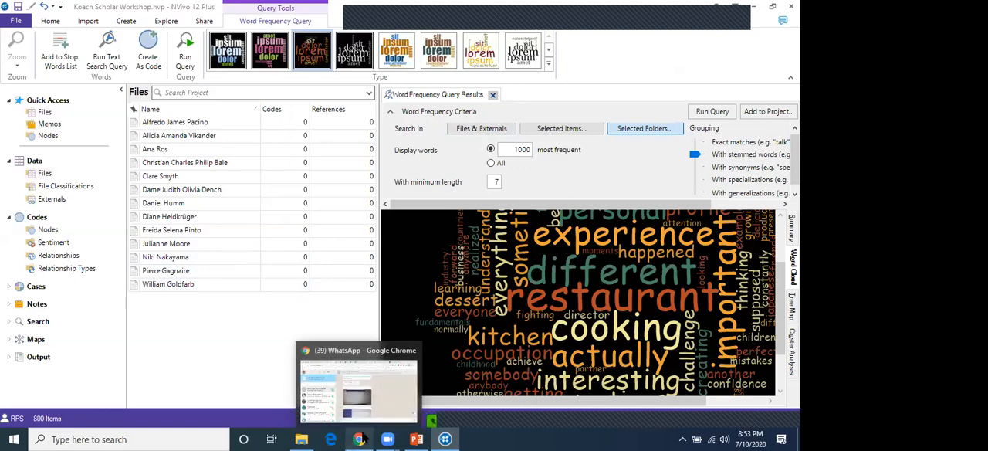
left_click(361, 438)
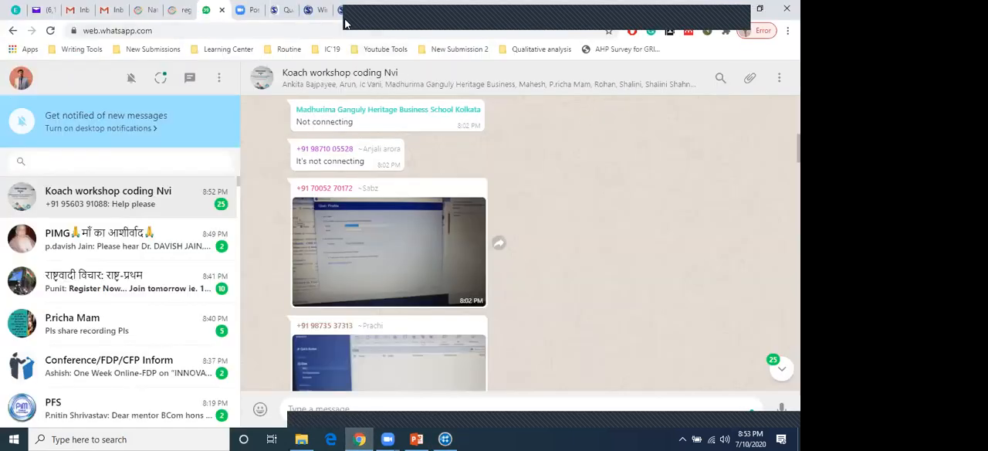
left_click_drag(647, 9, 612, 168)
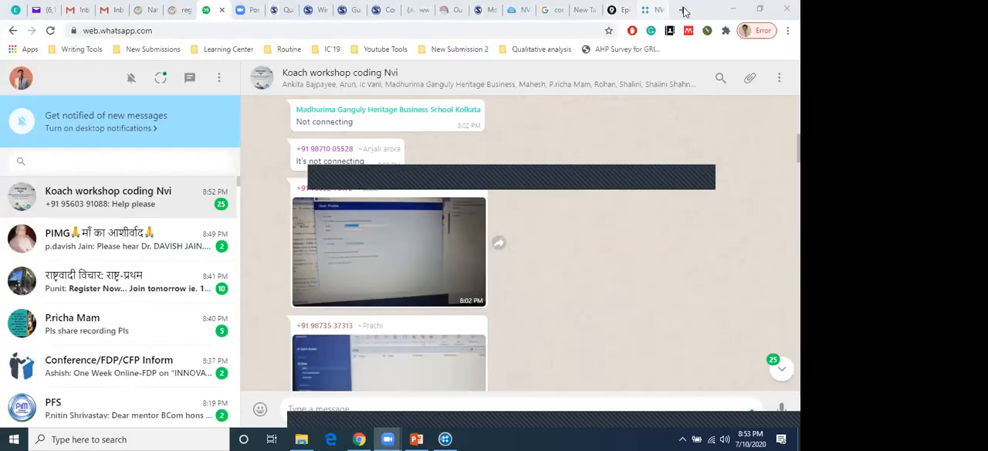
left_click(684, 10)
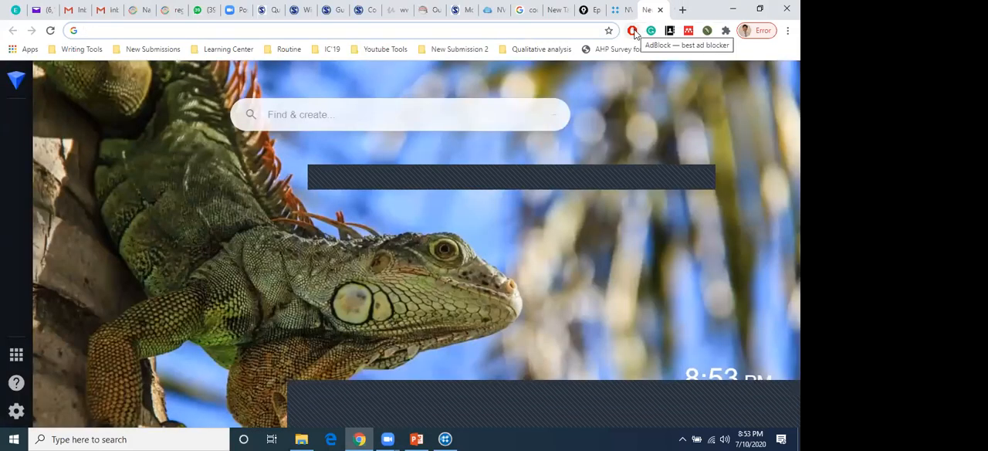
left_click(634, 31)
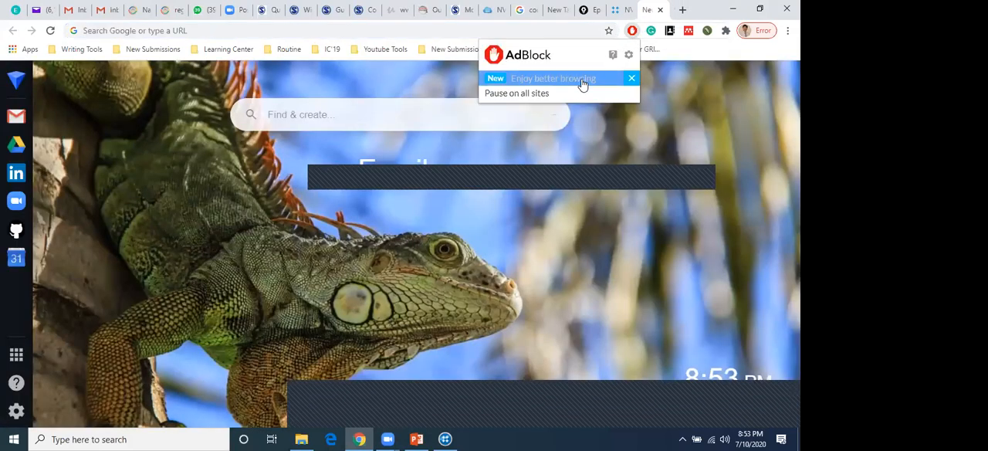
left_click(540, 31)
type("wordclouds.com")
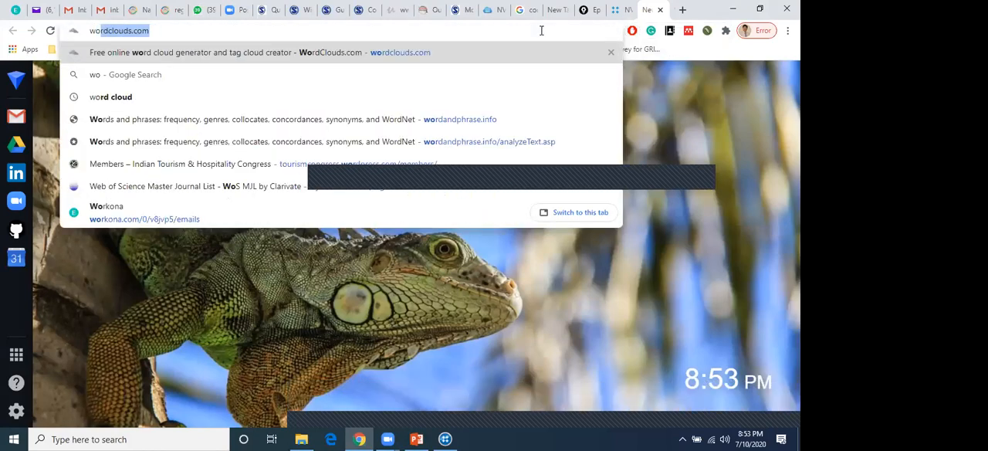
key("Right")
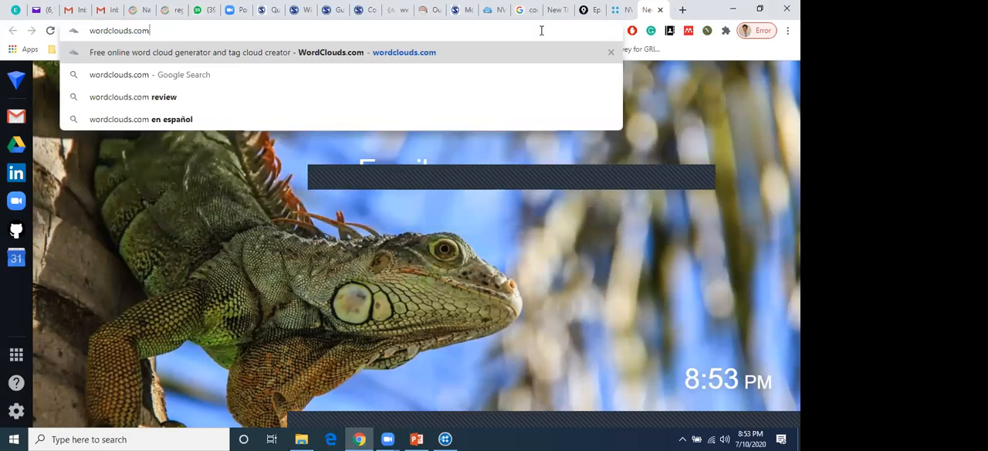
key("Return")
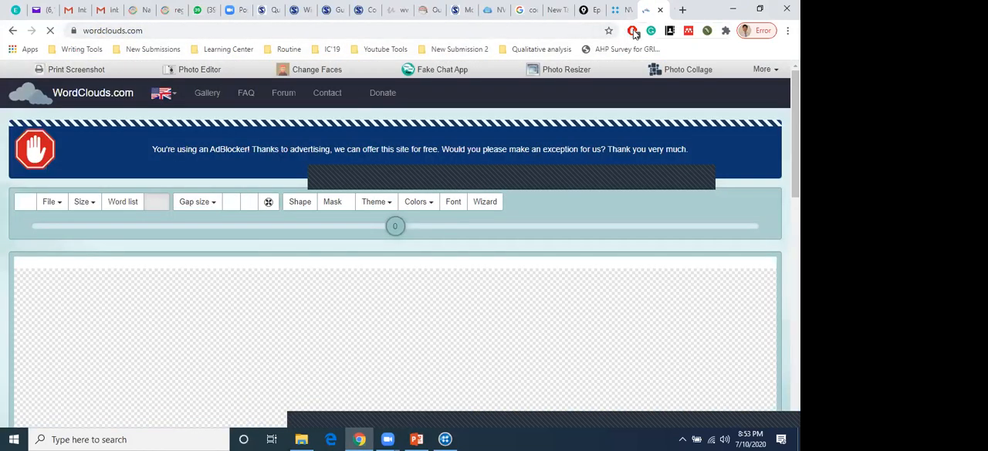
Pause AdBlock for the word cloud site and reload the page
left_click(633, 32)
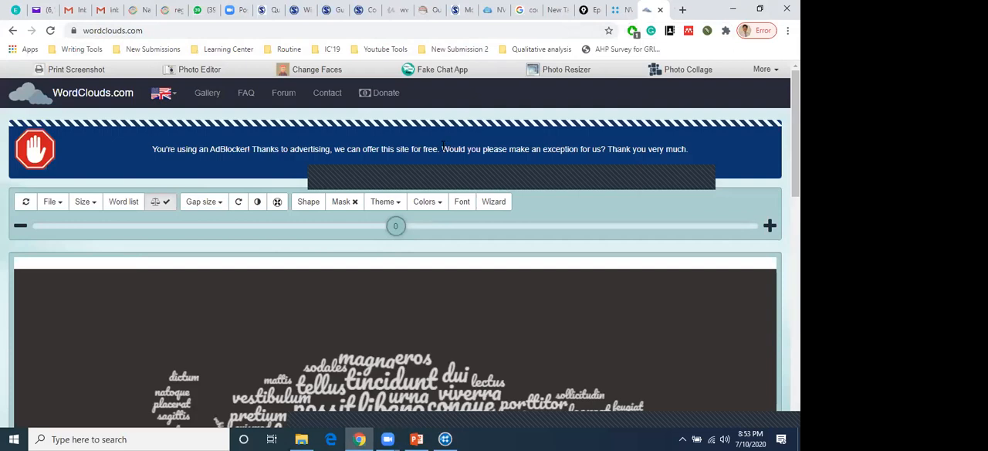
left_click(50, 30)
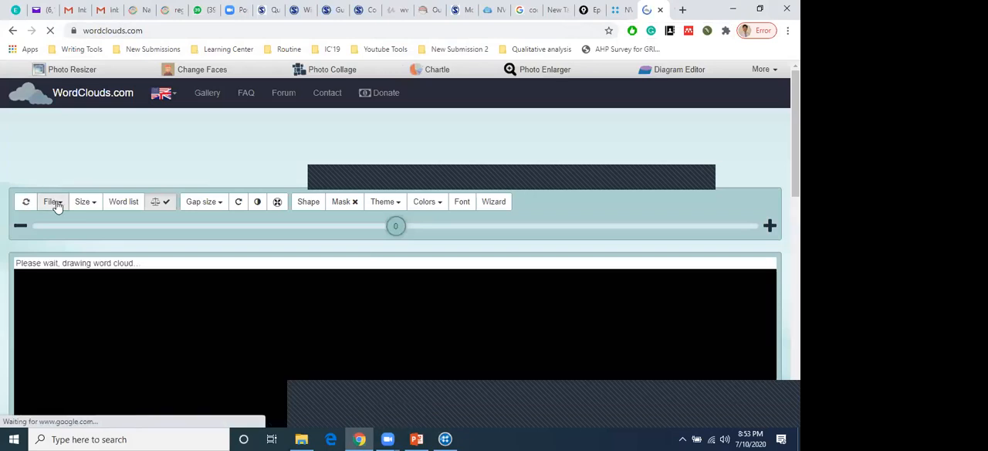
Generate a word cloud from an MS Office document, using the first Word transcript in the Sample Transcripts folder of Nvivo Workshop
left_click(59, 201)
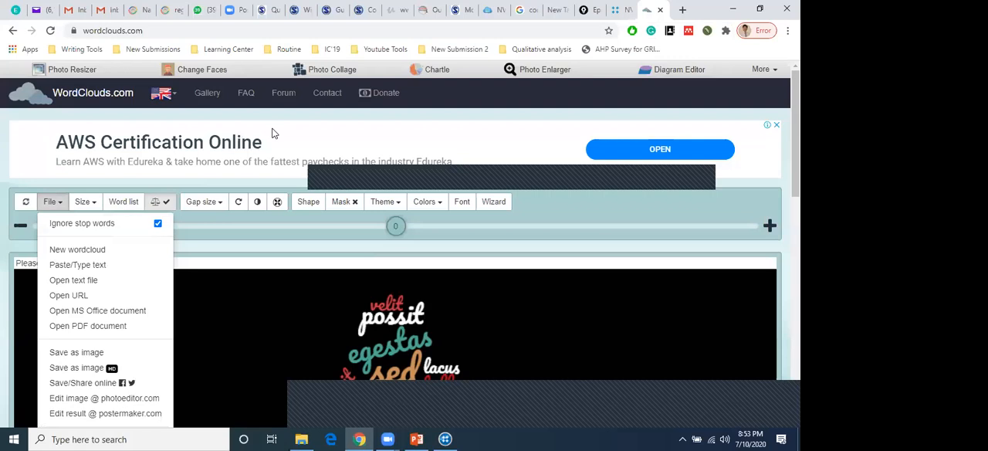
scroll(272, 134, "down", 1)
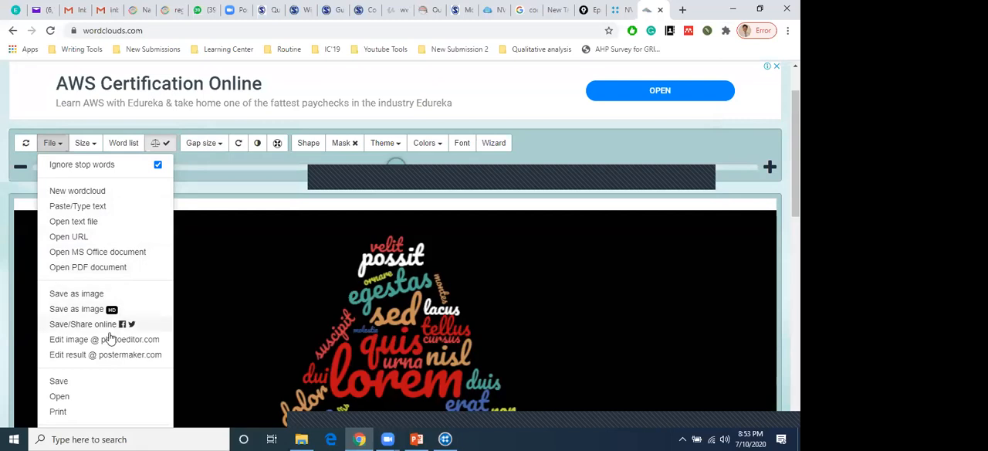
scroll(109, 337, "down", 1)
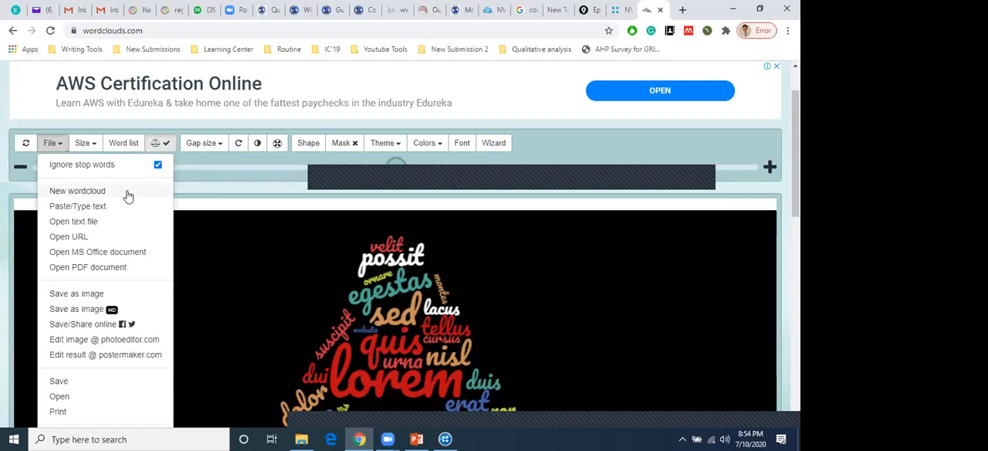
left_click(90, 254)
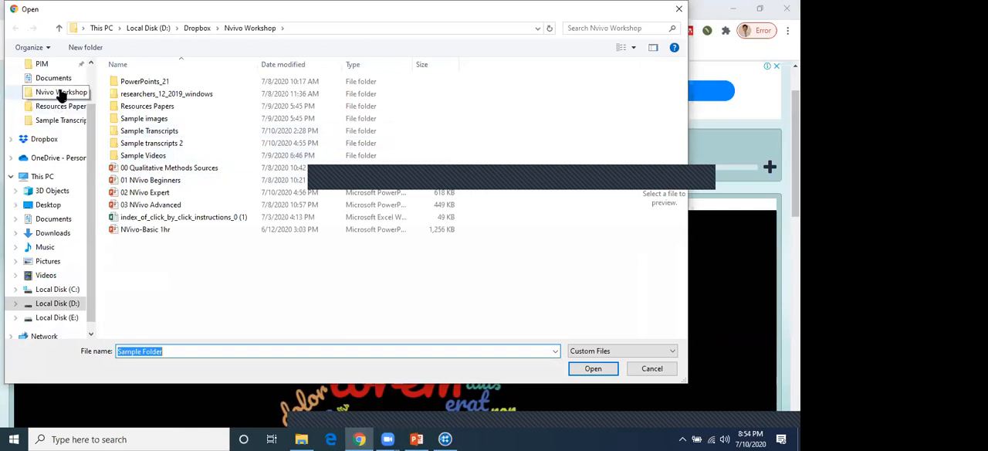
left_click(62, 94)
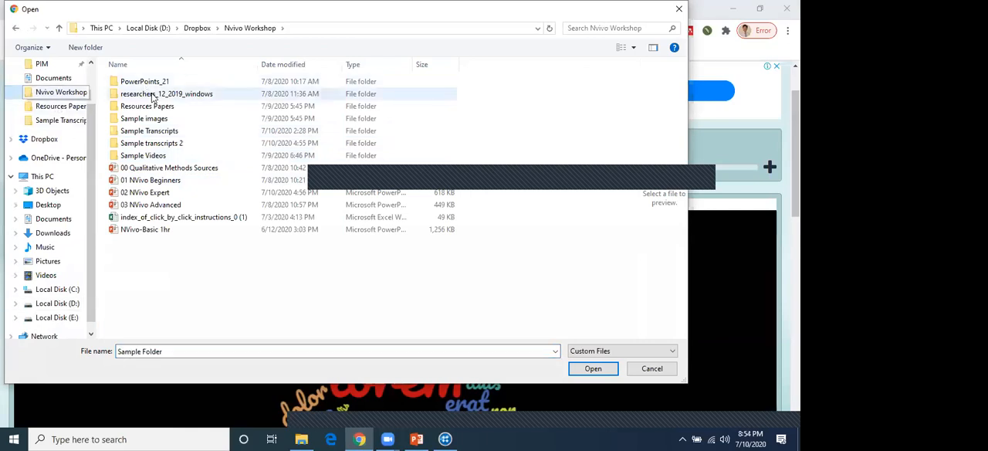
double_click(148, 135)
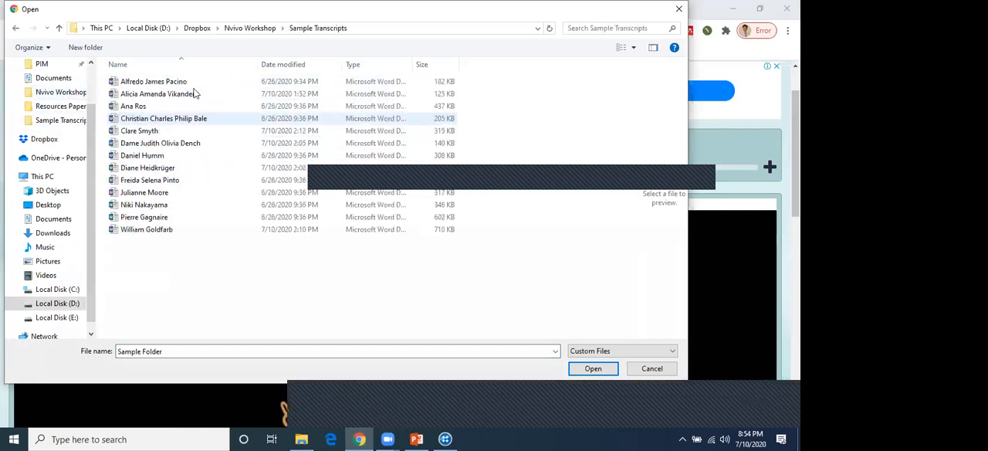
left_click(193, 82)
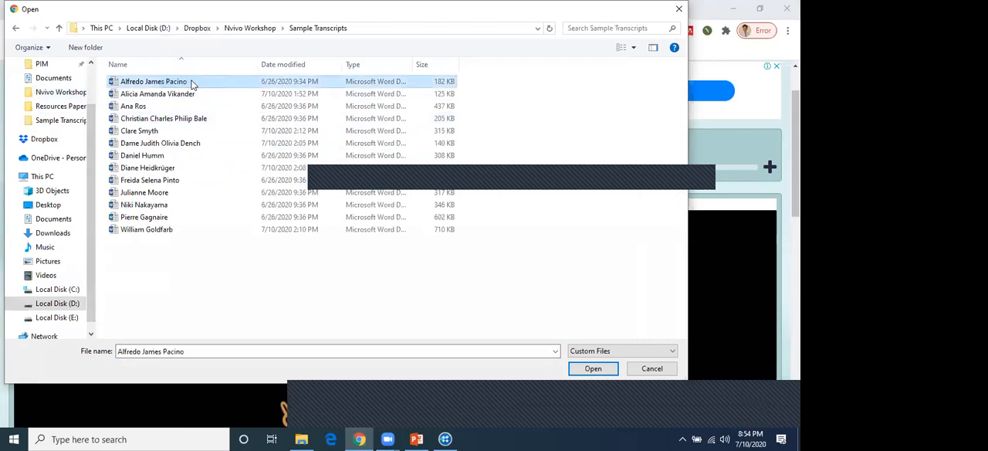
left_click(600, 373)
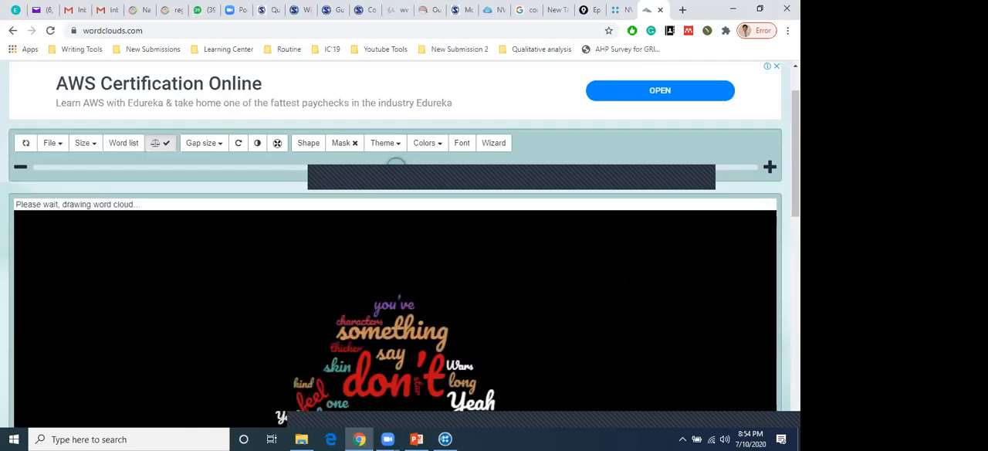
Examine the whole word cloud generated from the transcript at different page zoom levels
scroll(396, 270, "down", 2)
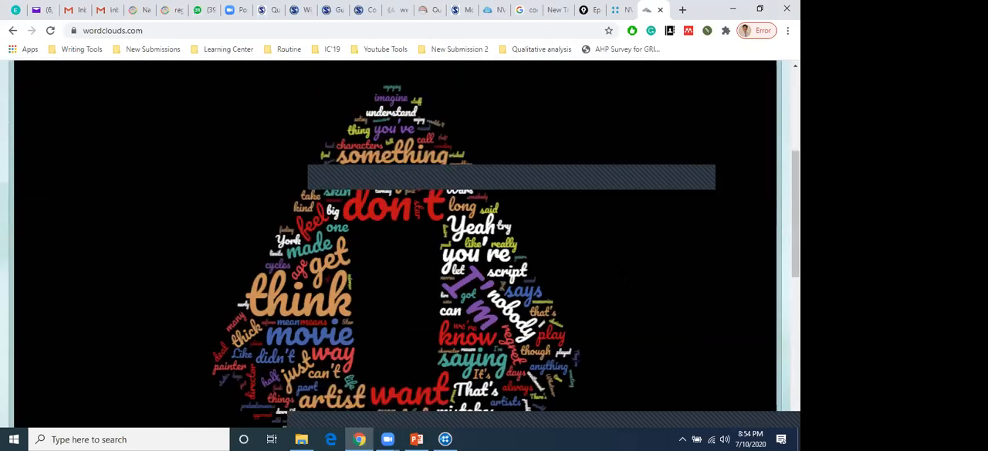
scroll(396, 270, "down", 2)
scroll(395, 231, "down", 2)
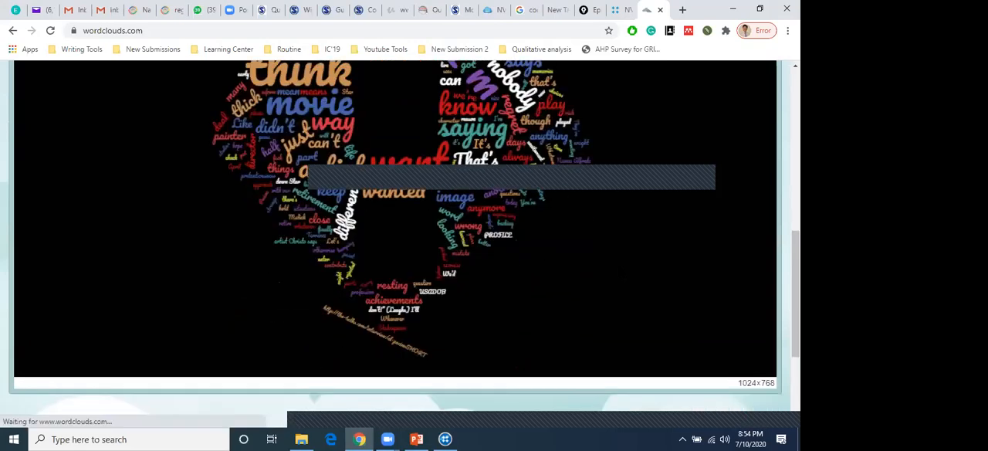
scroll(395, 231, "up", 2)
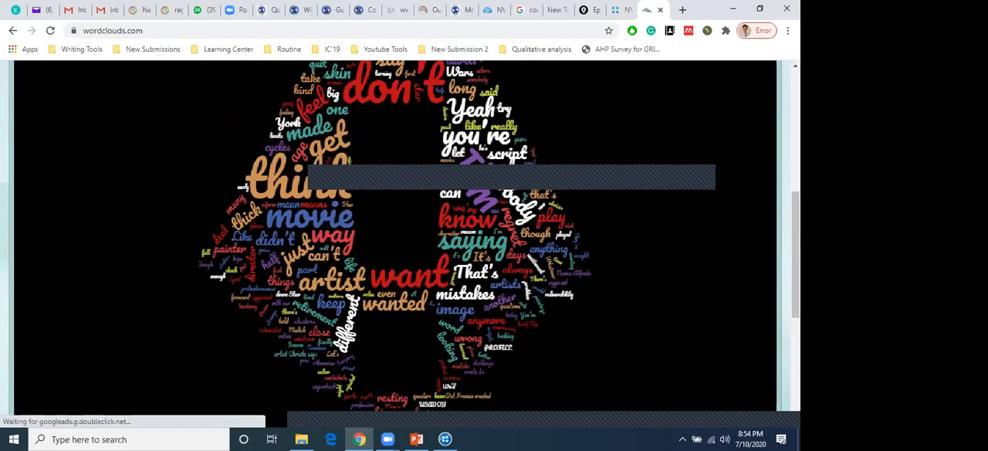
key("ctrl+minus")
key("ctrl+minus")
key("ctrl+minus")
key("ctrl+minus")
key("ctrl+minus")
key("ctrl+minus")
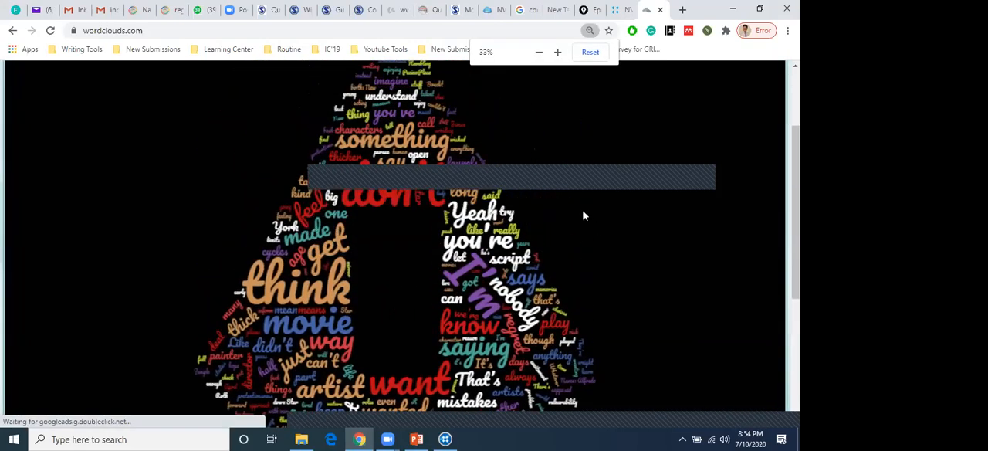
scroll(575, 214, "up", 2)
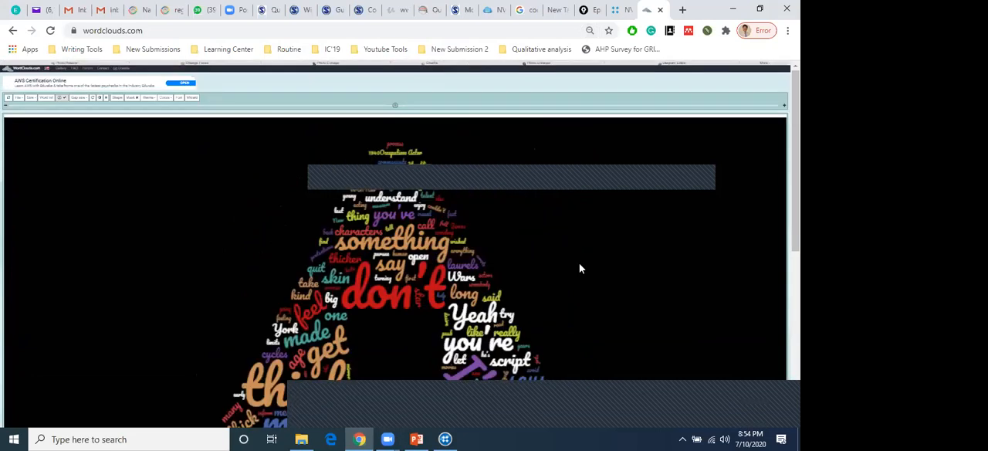
key("ctrl+plus")
key("ctrl+plus")
key("ctrl+plus")
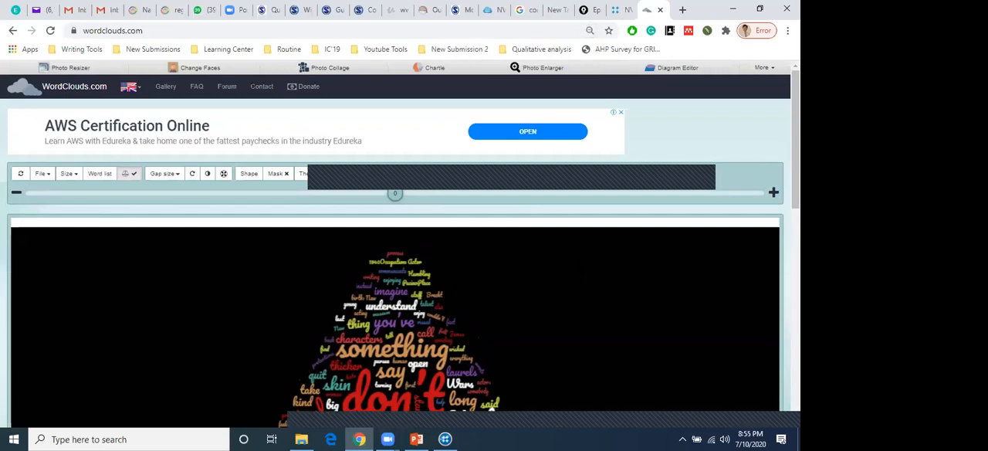
scroll(395, 244, "down", 4)
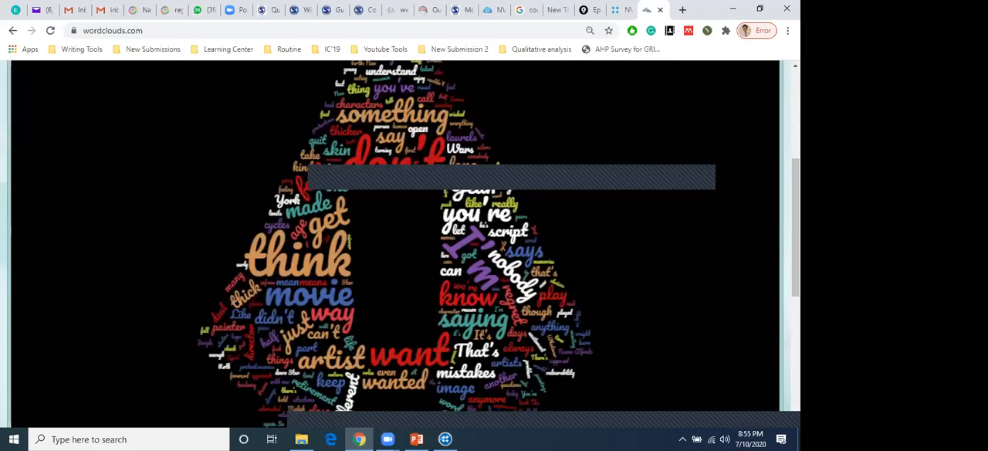
scroll(395, 244, "up", 4)
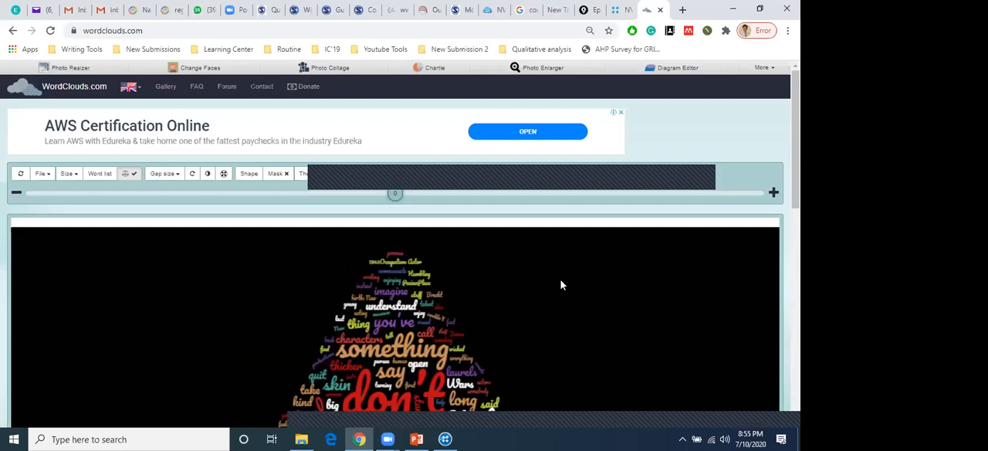
scroll(560, 283, "down", 3)
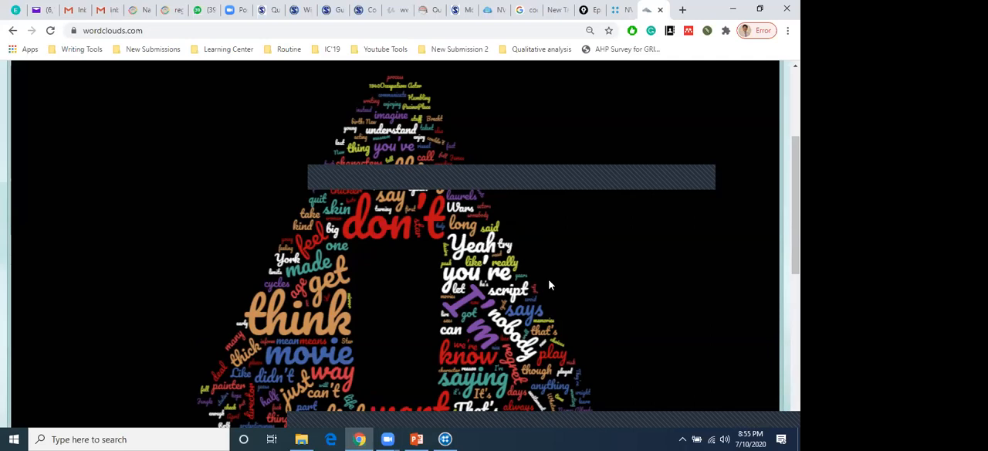
scroll(549, 286, "up", 3)
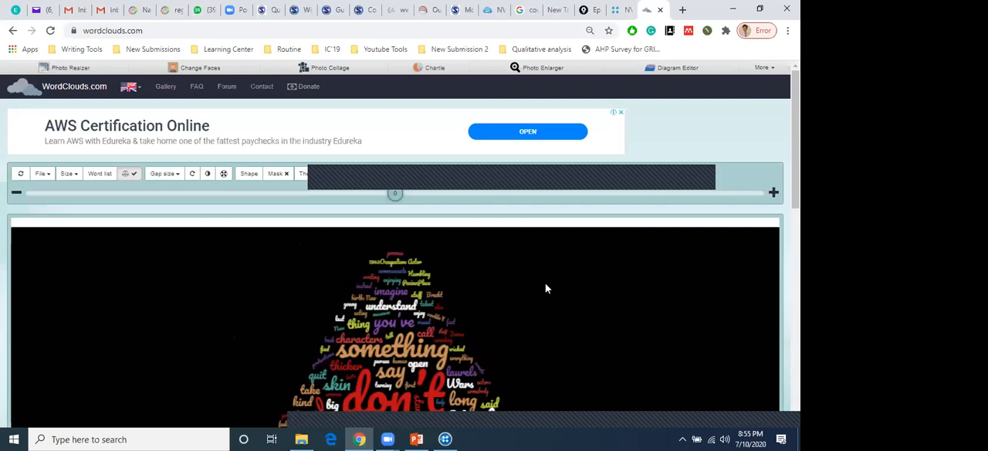
Change the word cloud's shape to the Facebook "f" logo and look over the redrawn cloud
scroll(547, 285, "down", 2)
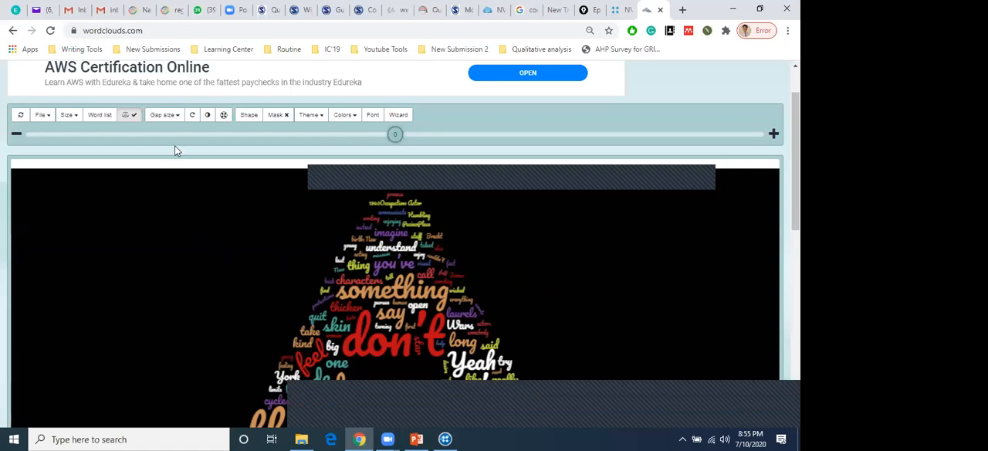
scroll(263, 154, "down", 1)
scroll(270, 138, "up", 1)
left_click(251, 120)
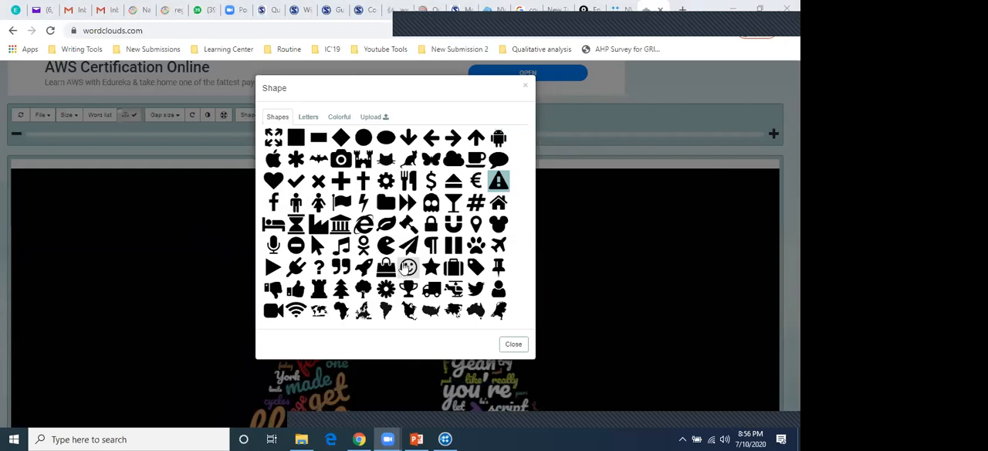
left_click(274, 204)
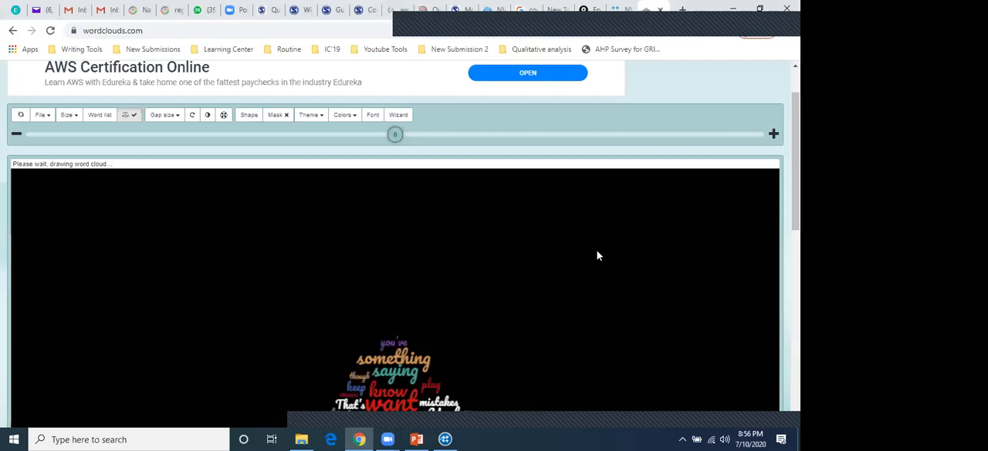
scroll(597, 255, "down", 3)
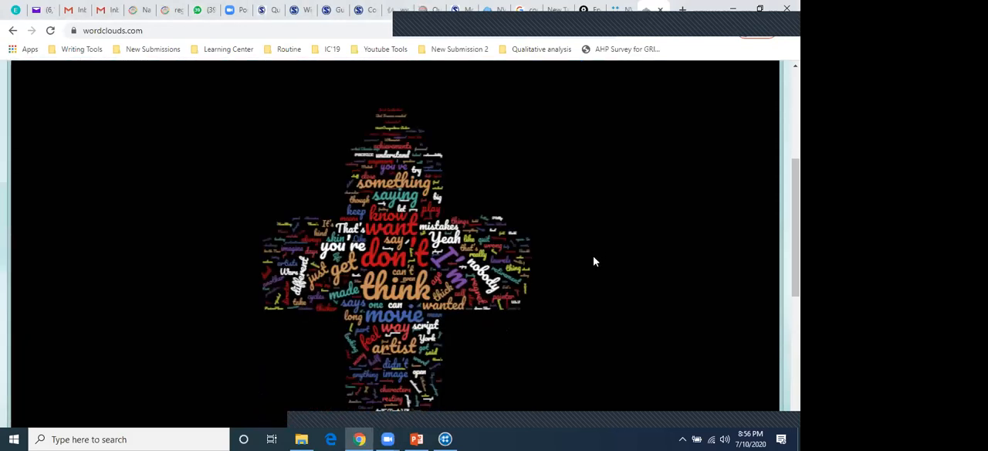
scroll(595, 261, "down", 2)
scroll(595, 262, "up", 1)
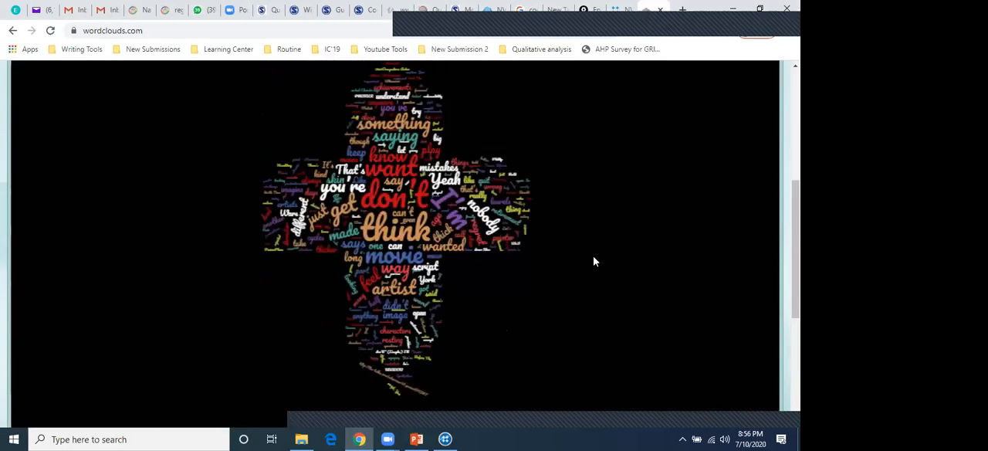
scroll(595, 262, "up", 4)
scroll(595, 261, "down", 3)
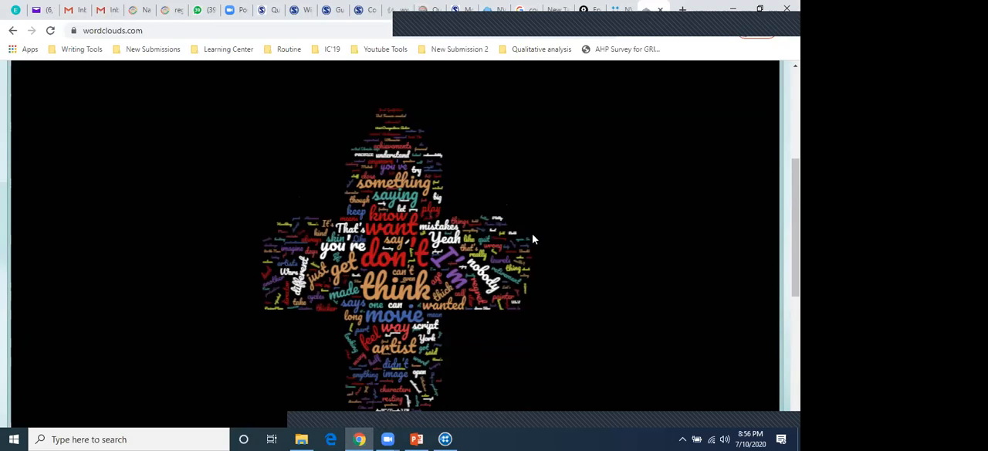
scroll(532, 239, "down", 3)
Change the word cloud's shape to the columned bank building and look over the redrawn cloud
scroll(533, 240, "up", 7)
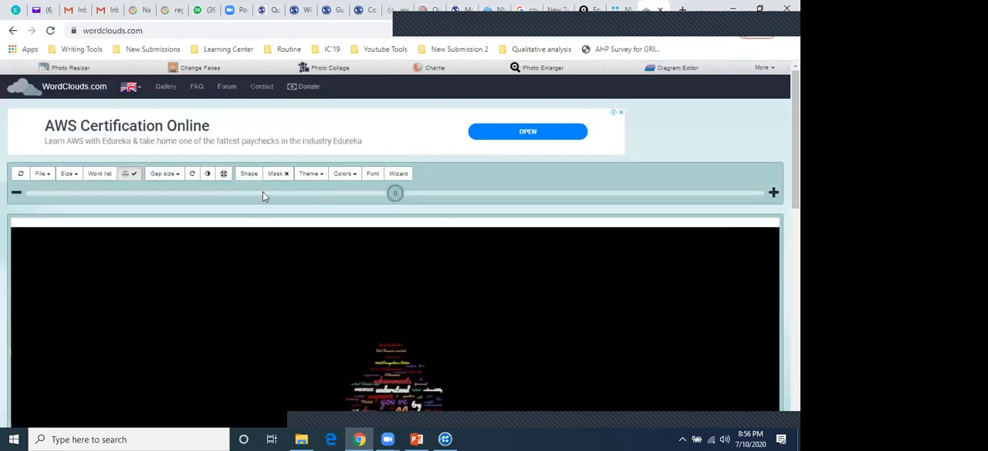
left_click(249, 175)
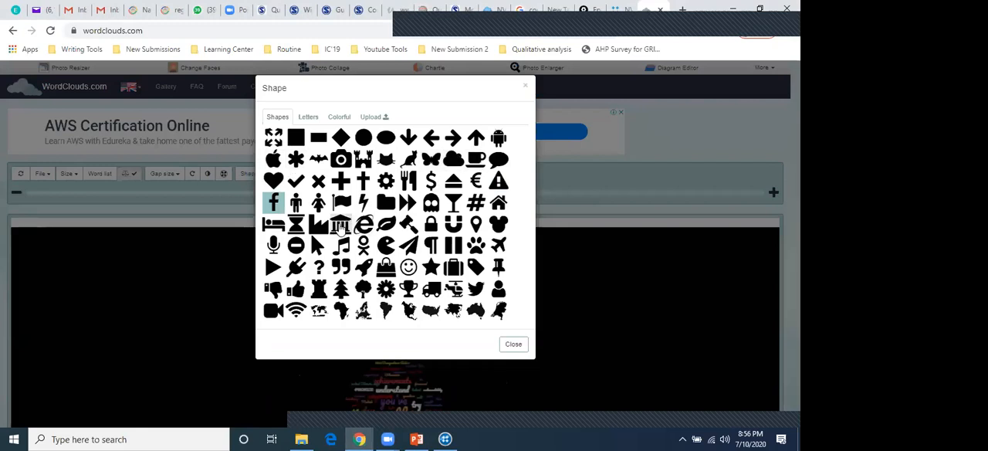
left_click(340, 225)
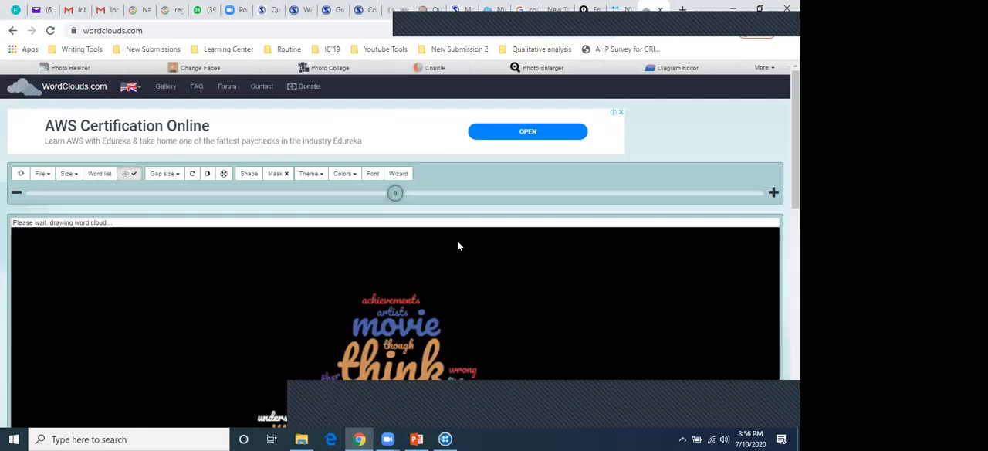
scroll(459, 246, "down", 3)
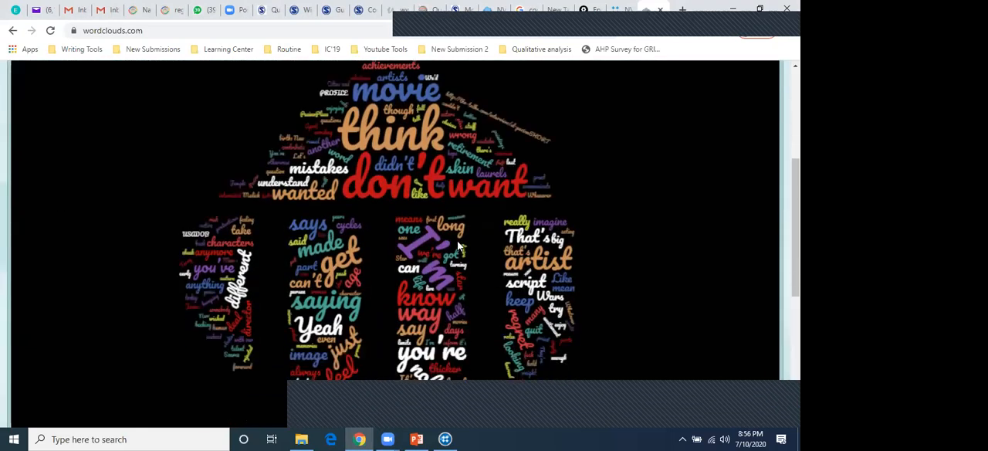
scroll(458, 245, "down", 1)
scroll(459, 245, "down", 1)
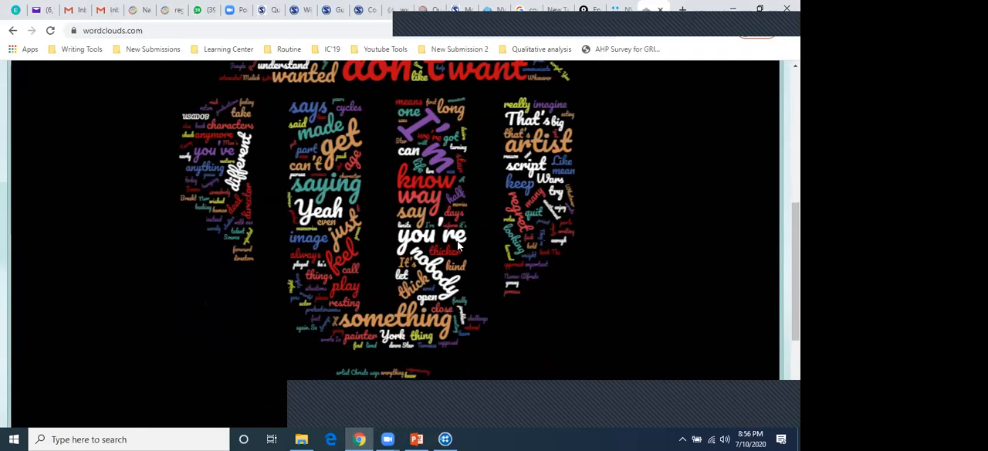
scroll(459, 246, "down", 3)
scroll(459, 246, "up", 5)
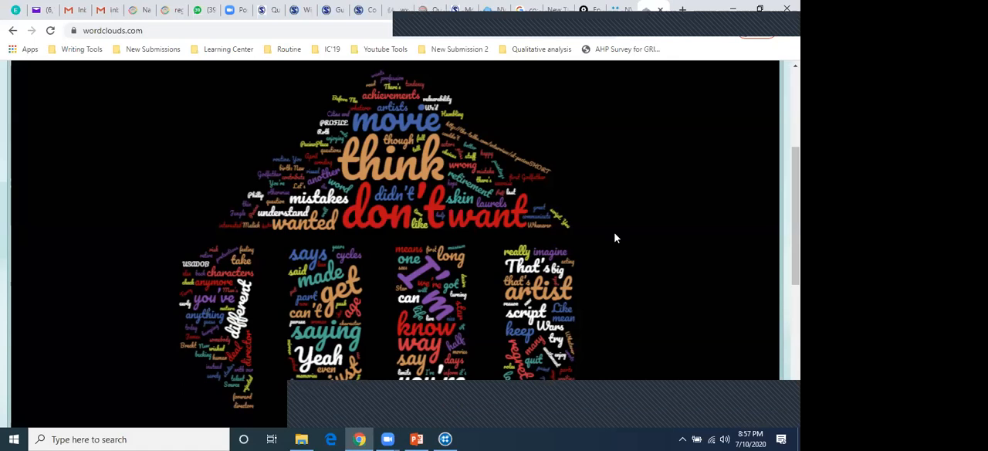
Highlight the WordClouds.com web address and look over the whole bank-shaped word cloud down to the end of the page
scroll(615, 237, "up", 1)
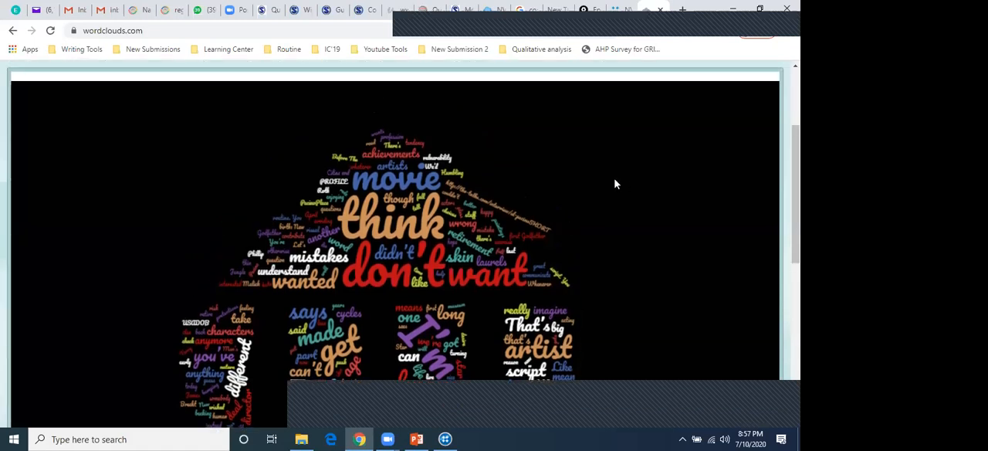
scroll(558, 207, "up", 3)
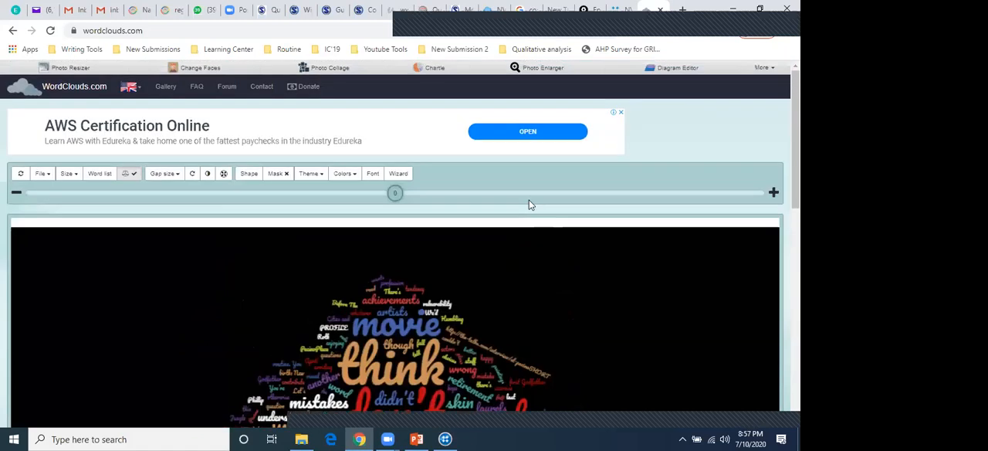
left_click(163, 28)
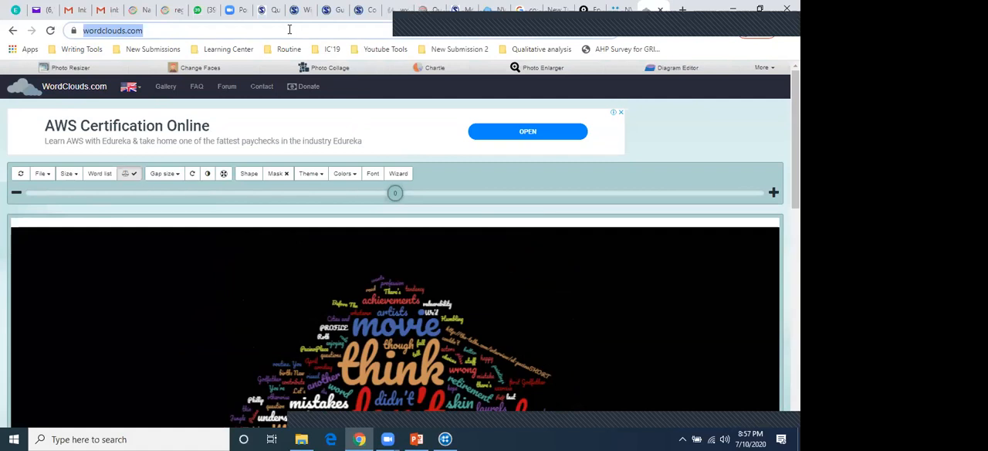
left_click(565, 424)
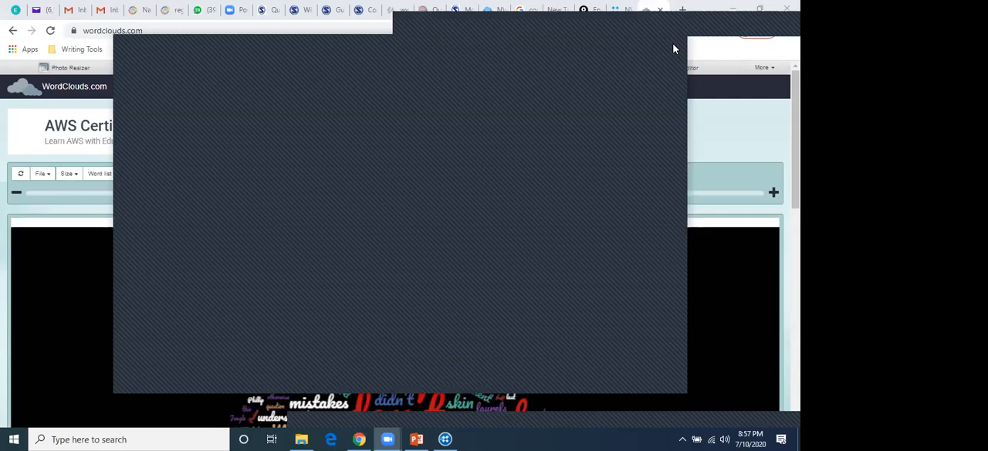
left_click(674, 49)
scroll(602, 248, "down", 5)
scroll(598, 245, "up", 5)
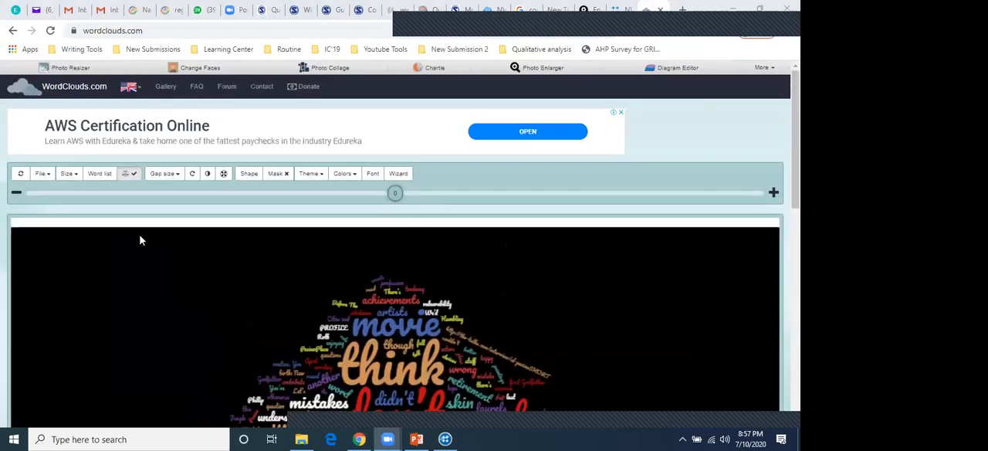
scroll(135, 244, "down", 4)
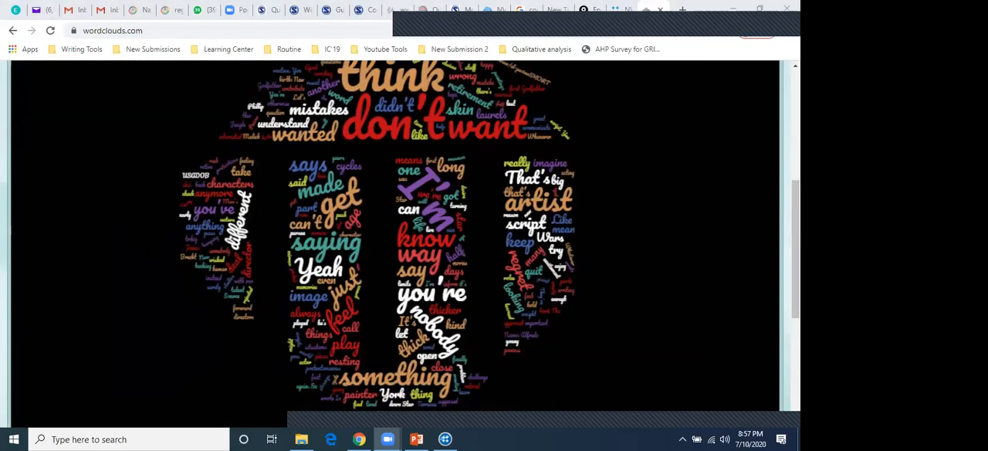
scroll(159, 252, "down", 1)
scroll(160, 254, "down", 3)
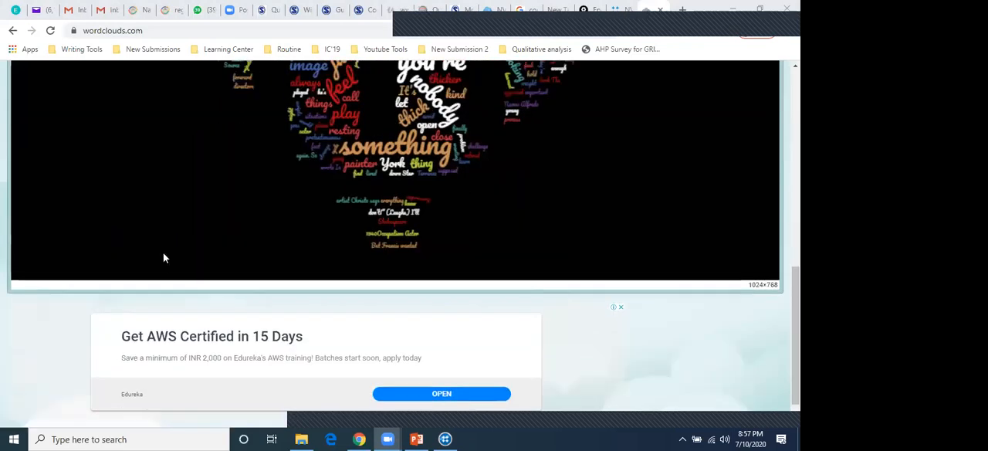
scroll(163, 258, "up", 10)
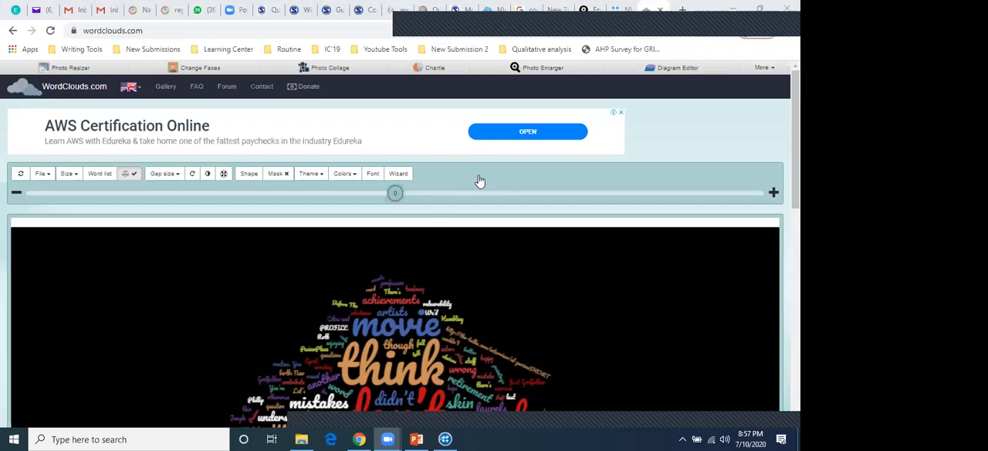
Switch from the browser to the NVivo Beginners presentation in PowerPoint and show slide 24, the "Lets start Hands“ON”" agenda
left_click(444, 438)
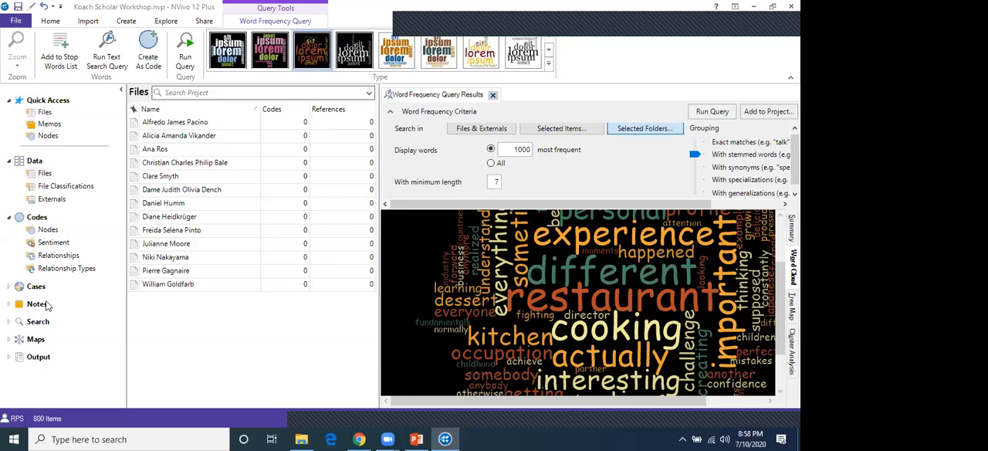
key("alt+Tab")
scroll(51, 349, "down", 5)
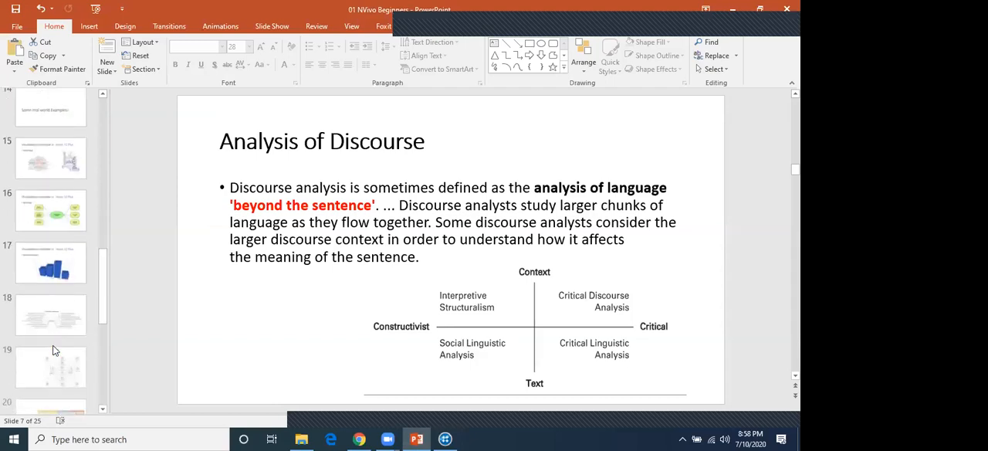
left_click(51, 355)
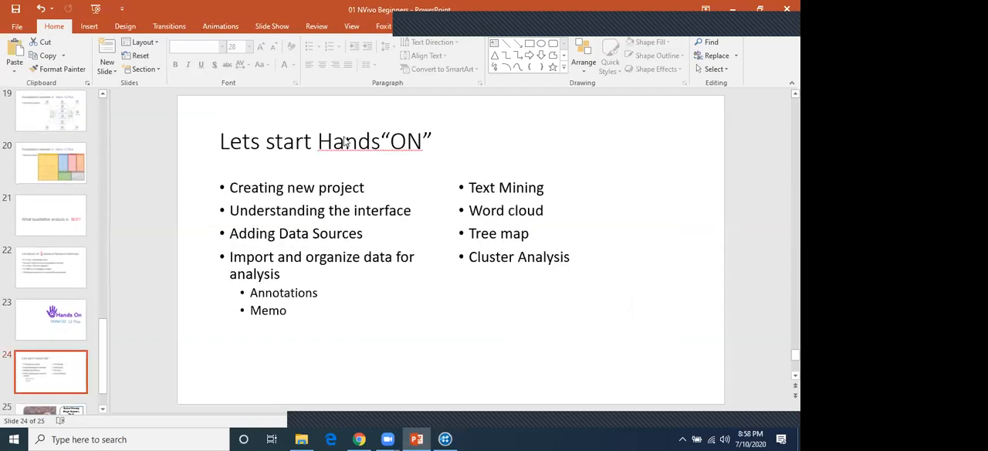
Annotate the agenda slide with red rectangles around "Text Mining" and around "Import and organize data for analysis" with its Annotations and Memo sub-items
left_click(489, 24)
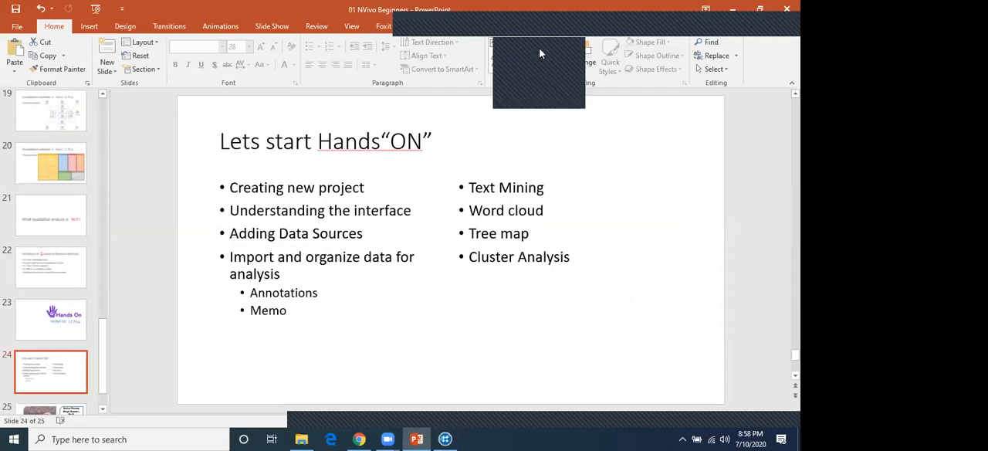
left_click(541, 51)
left_click_drag(443, 170, 561, 200)
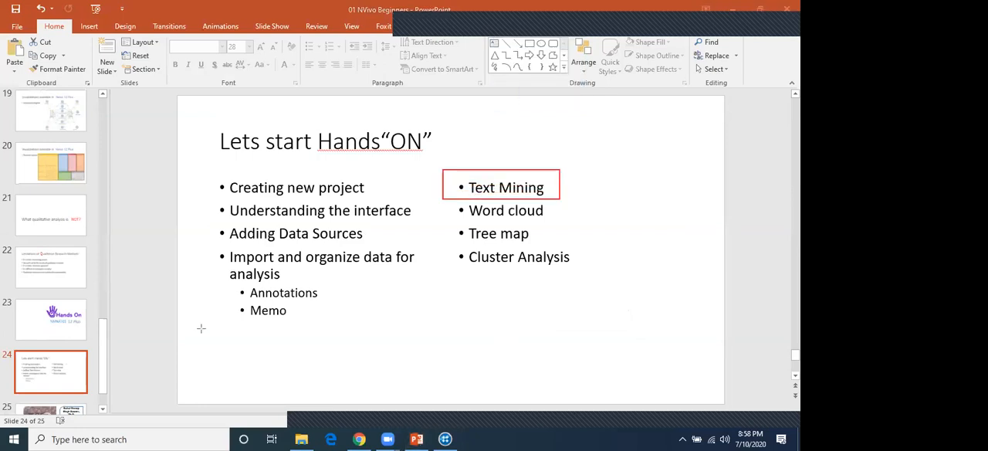
left_click_drag(209, 245, 430, 327)
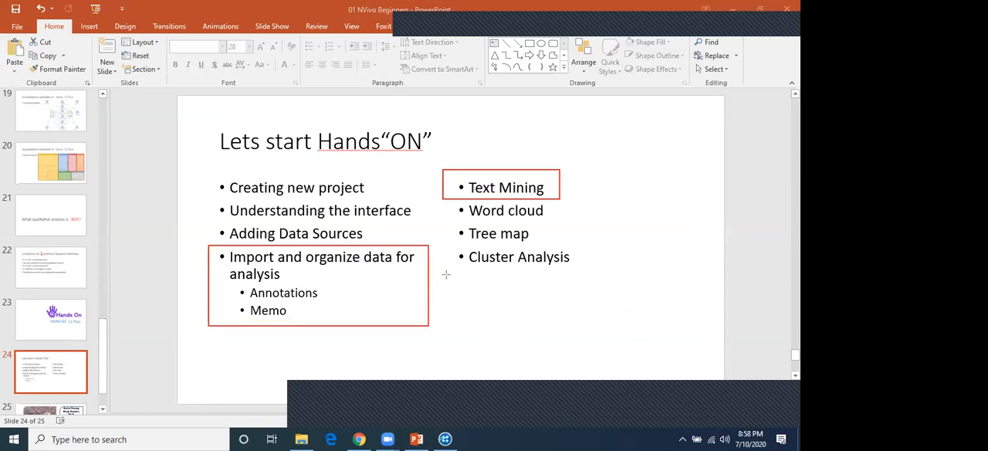